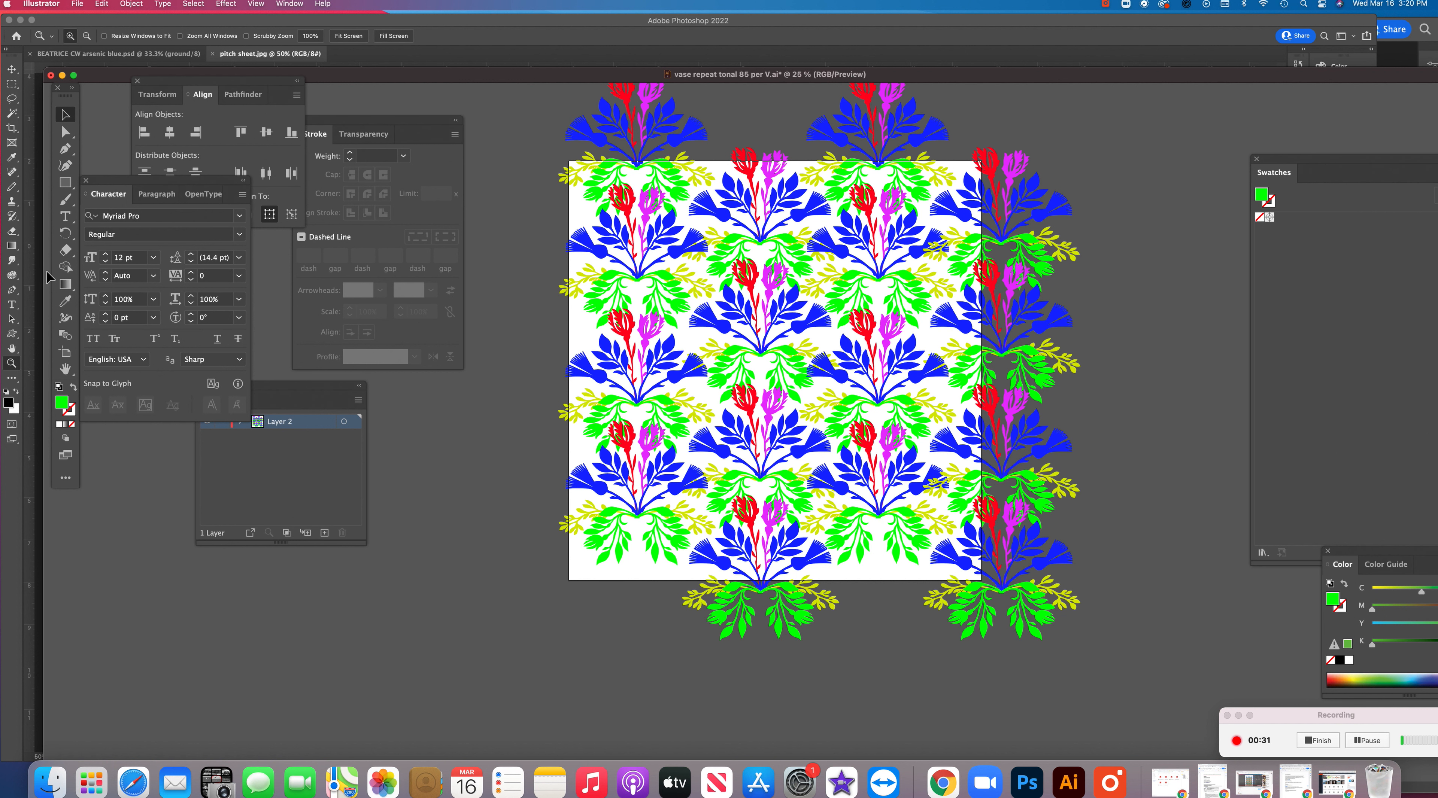
Shrink the artboard with the Artboard tool so it frames one repeat tile of the floral pattern
left_click(66, 353)
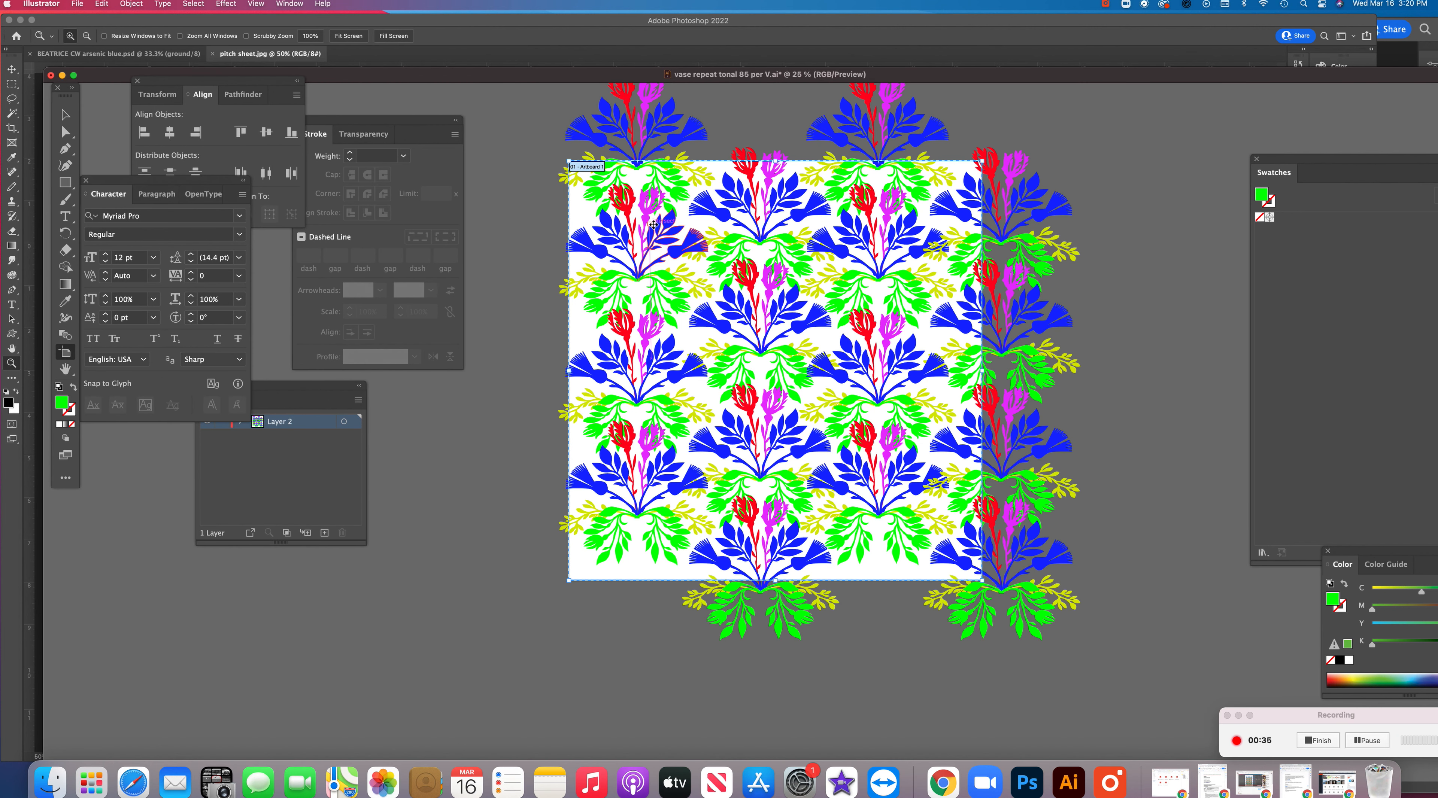
left_click_drag(568, 580, 657, 482)
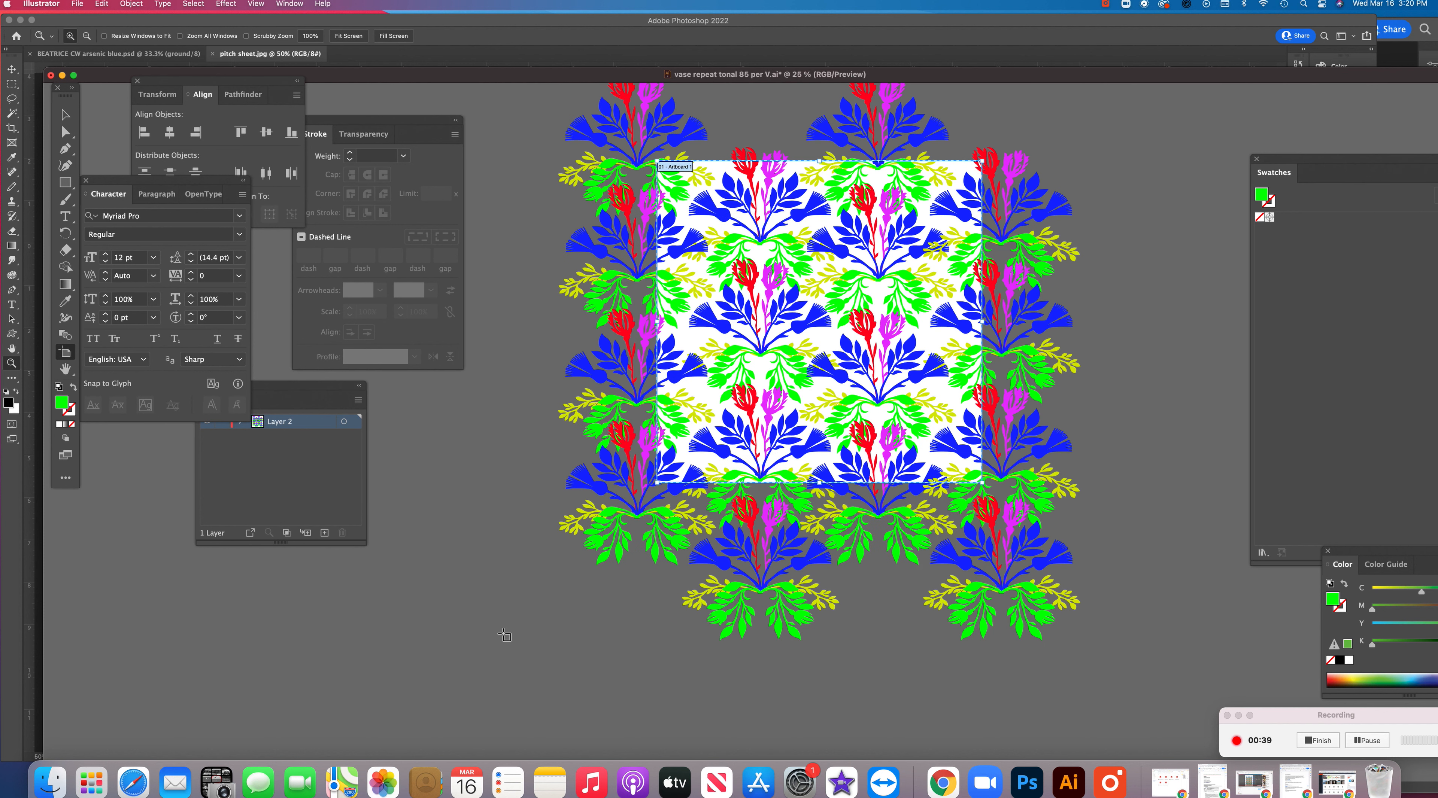
mouse_move(982, 161)
left_mouse_down()
mouse_move(968, 178)
mouse_move(975, 168)
left_mouse_up()
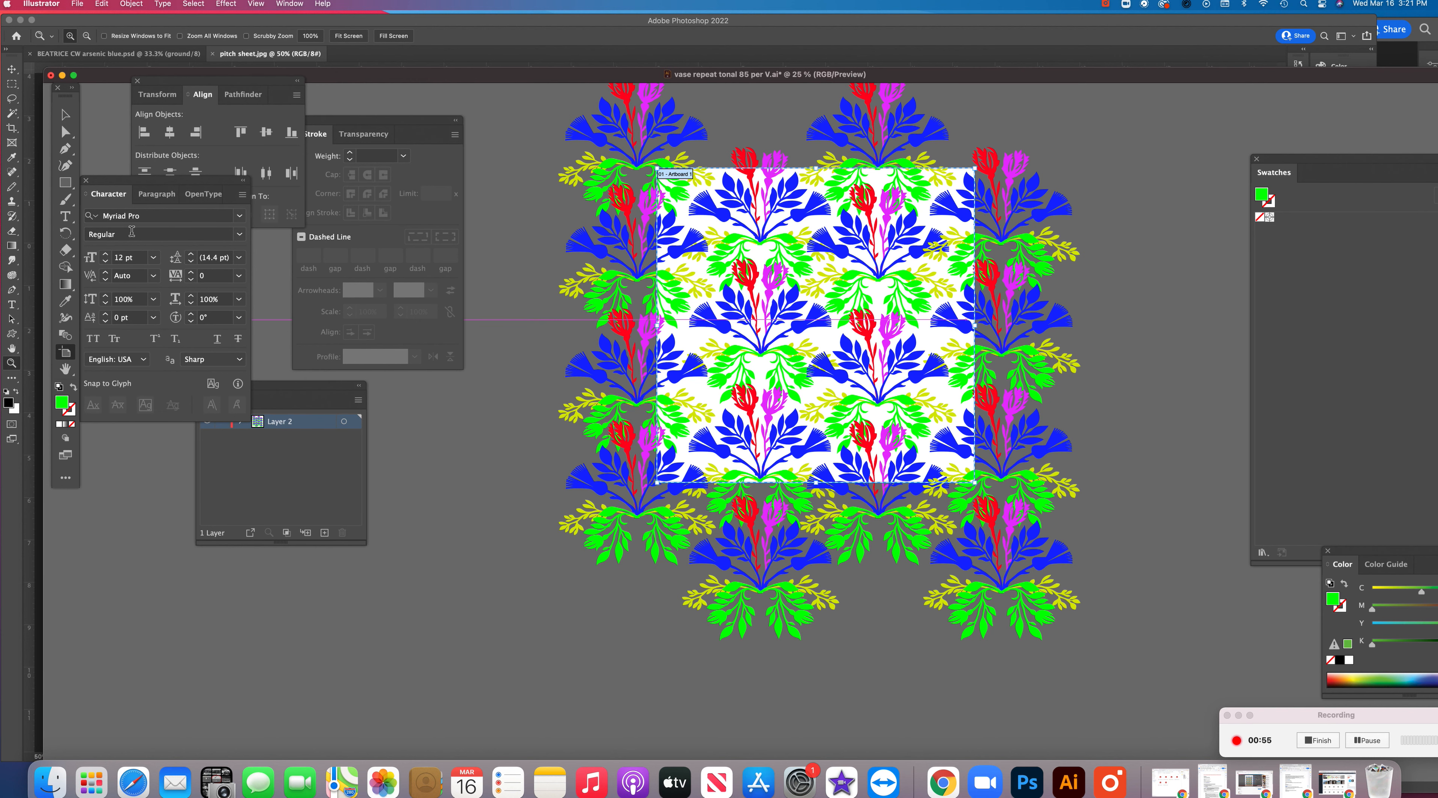
Leave artboard editing and reposition the Illustrator document window and its toolbox clear of the Photoshop window behind
left_click(12, 71)
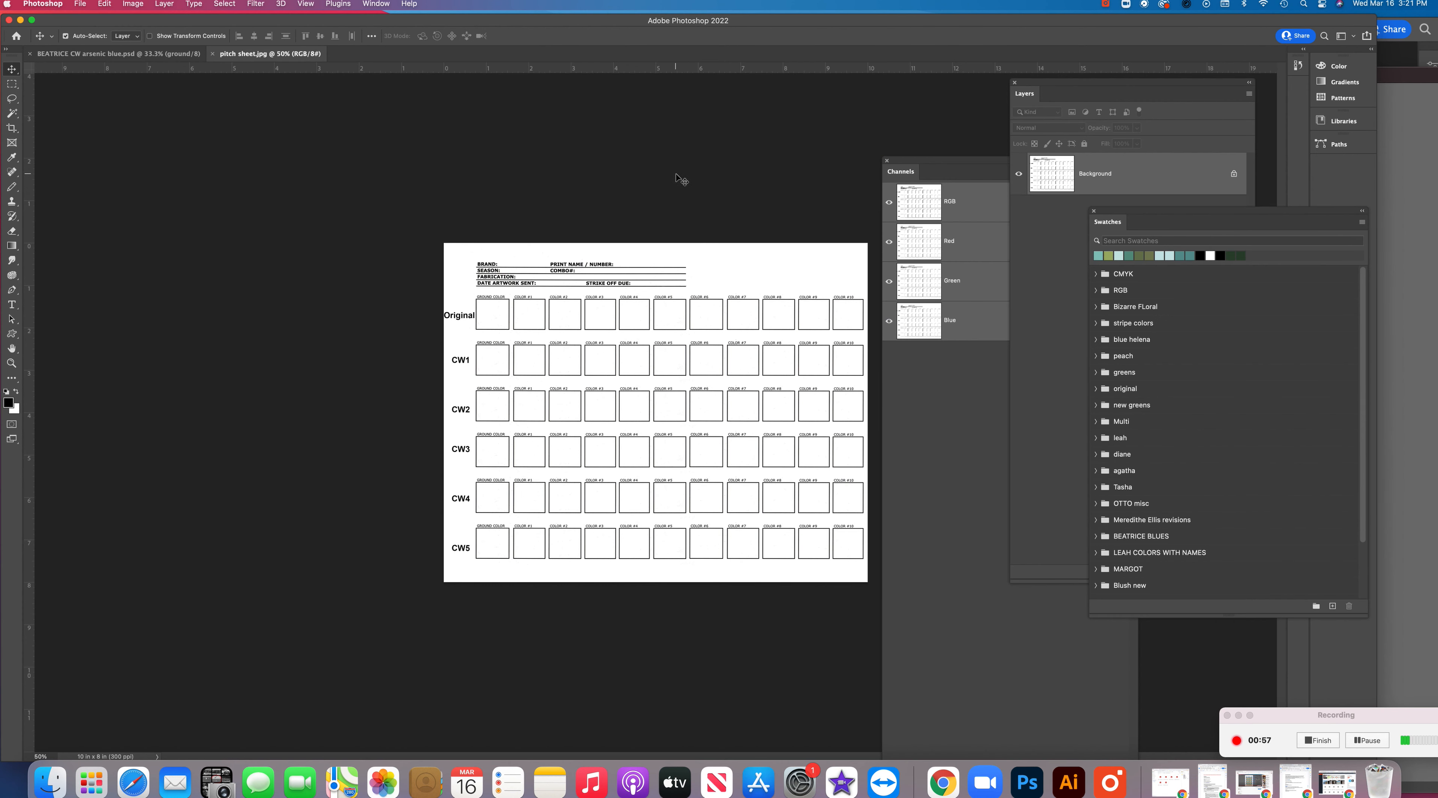
left_click(1053, 784)
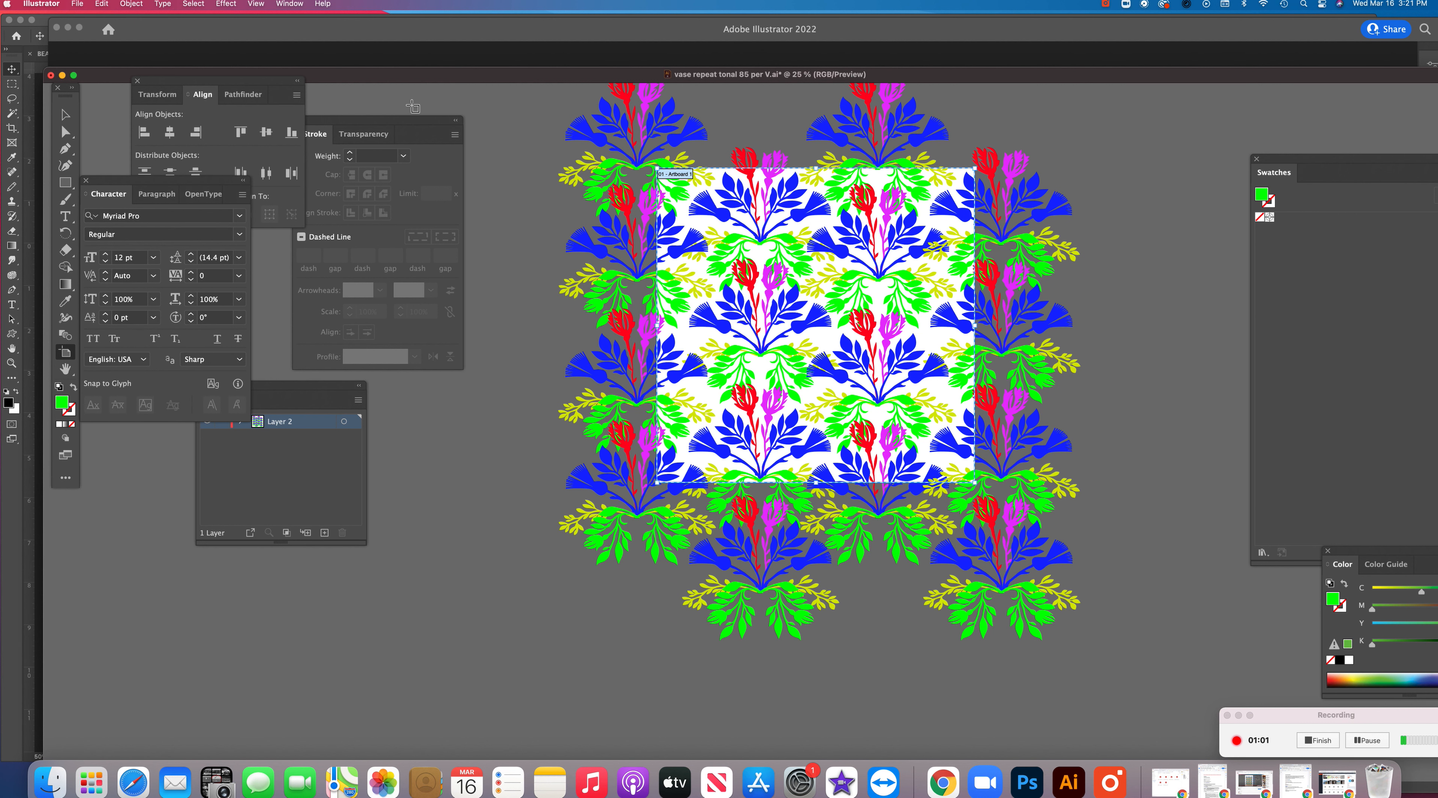
left_click(77, 115)
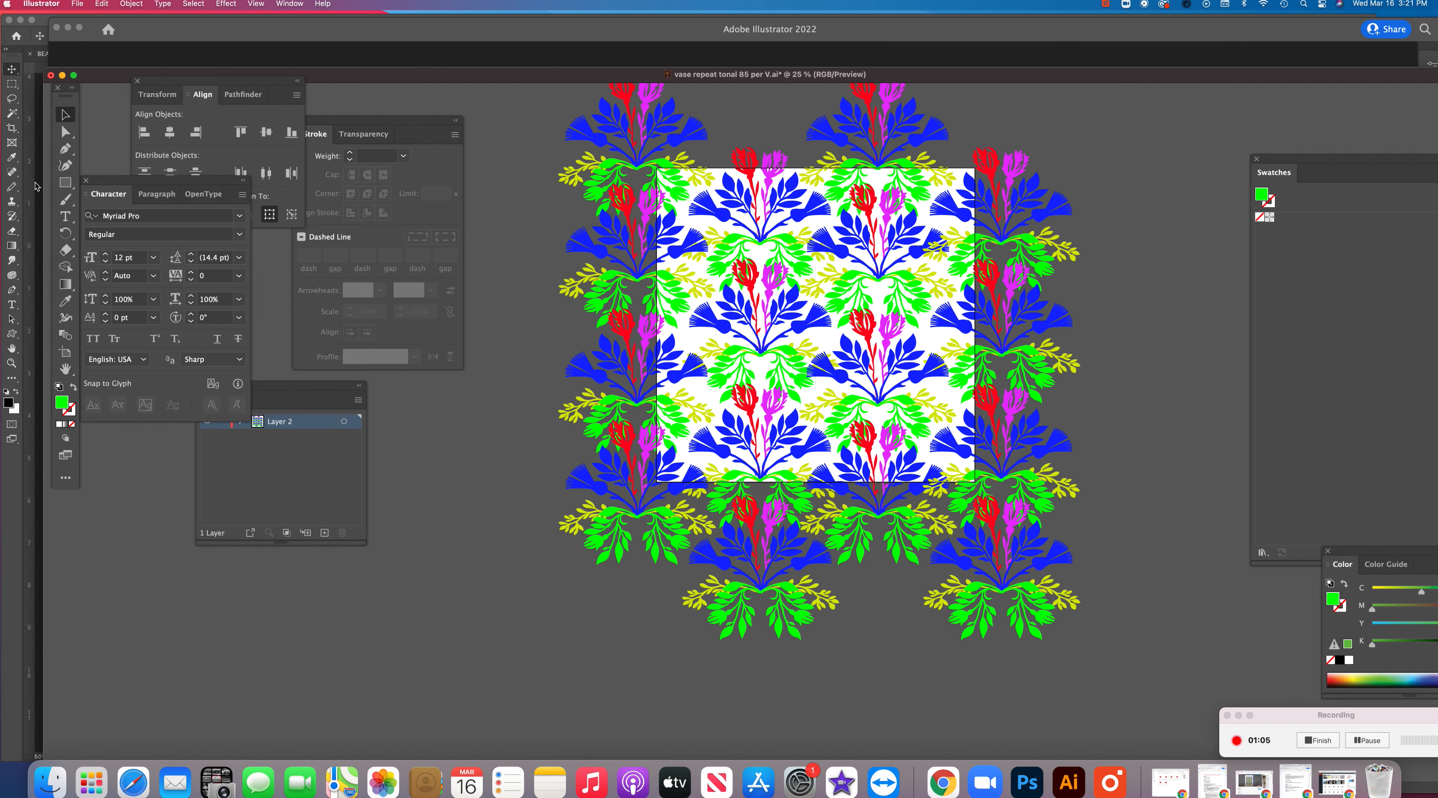
left_click_drag(470, 77, 422, 27)
left_click_drag(67, 98, 33, 59)
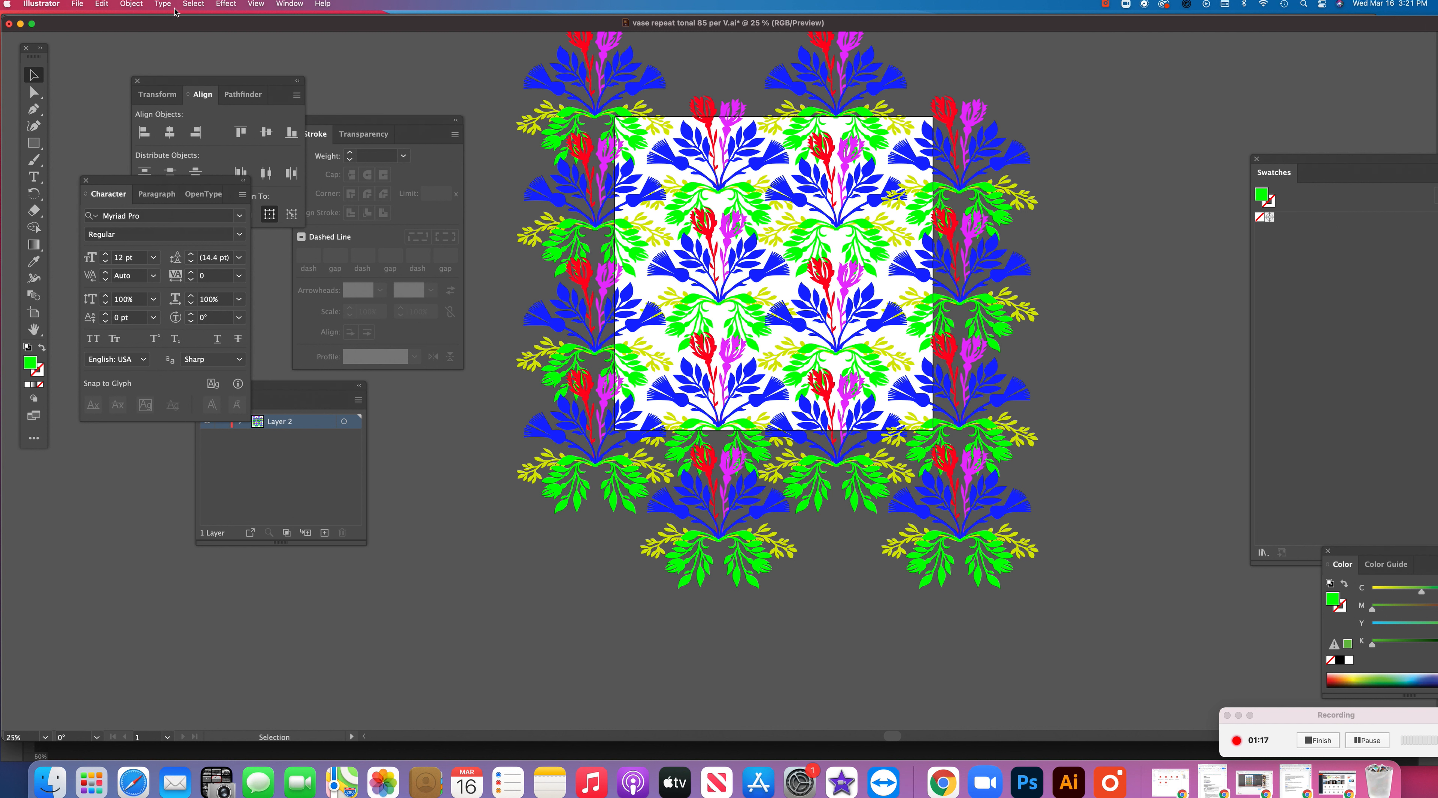
Save a copy of the artwork to the Desktop as "floral for ps.ai" with the default Illustrator options
left_click(79, 4)
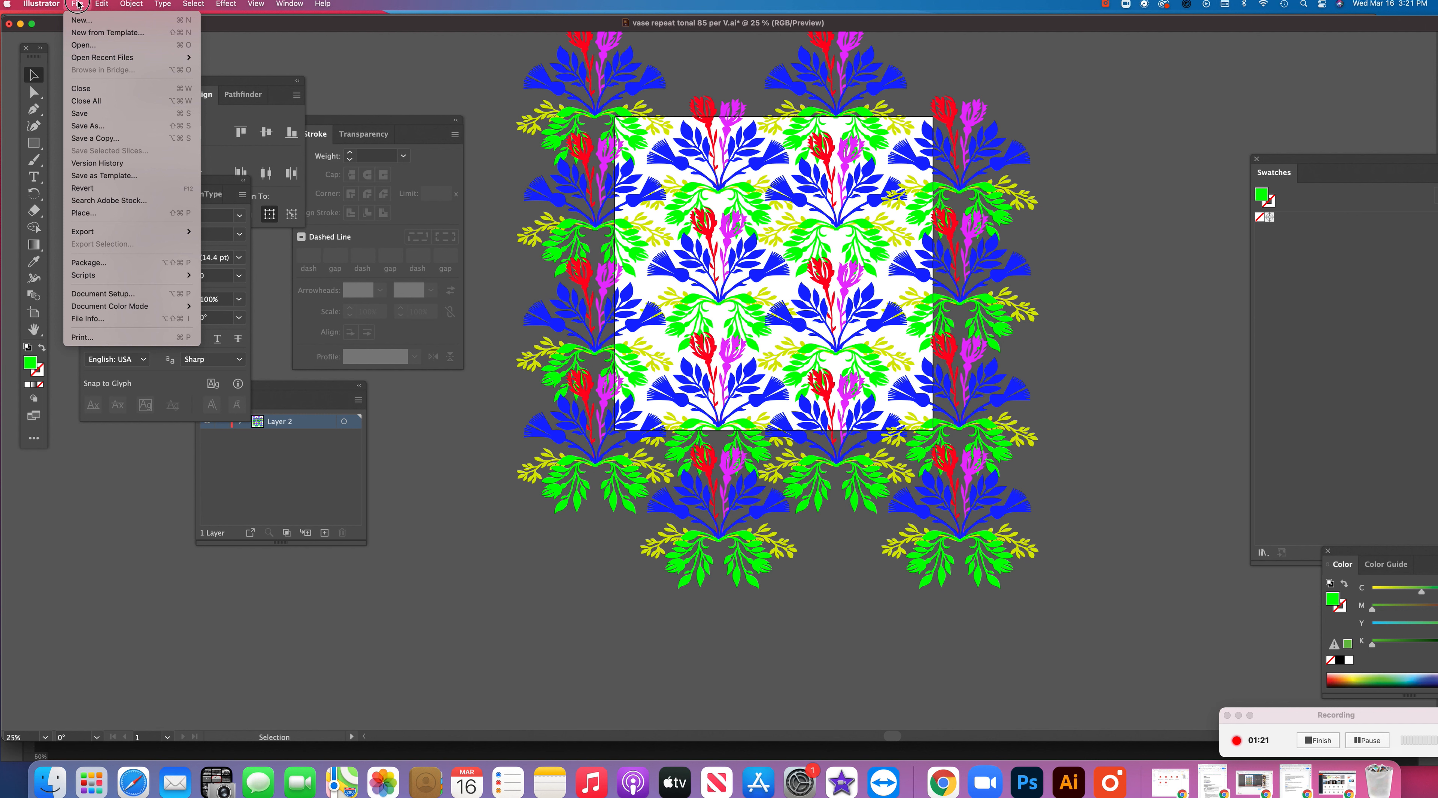
left_click(96, 127)
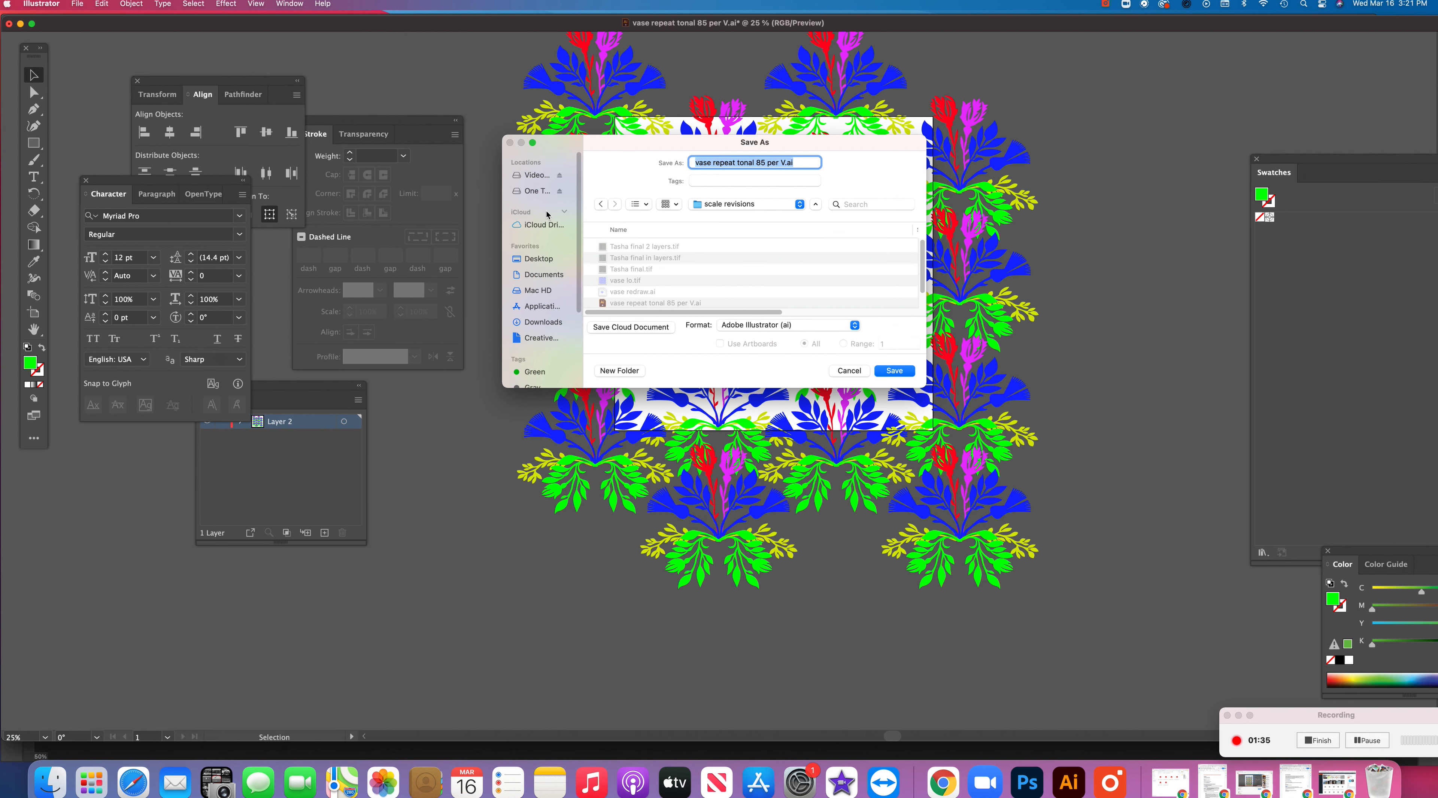
left_click(538, 259)
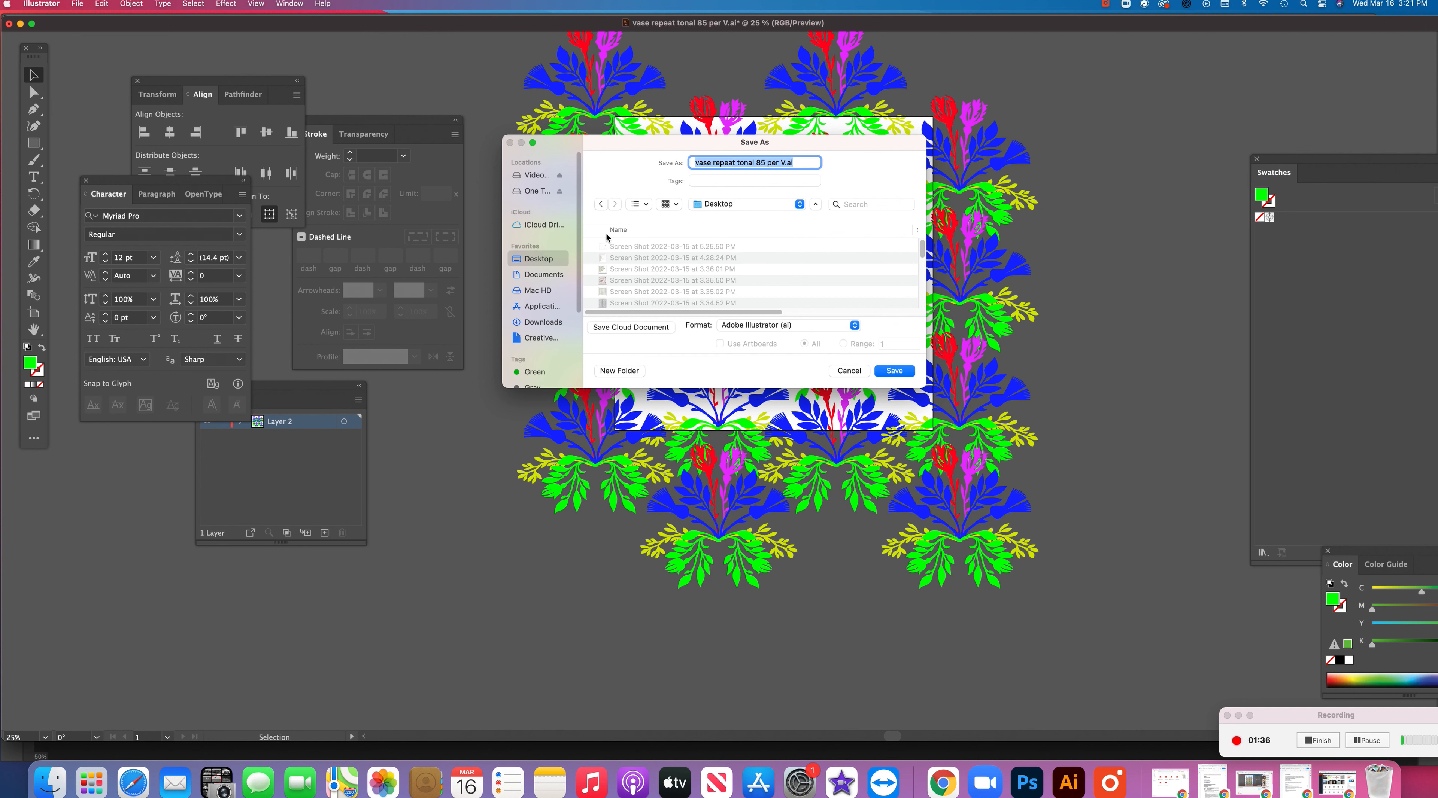
left_click(782, 162)
left_click_drag(785, 162, 693, 162)
type("floral for ps")
left_click(898, 372)
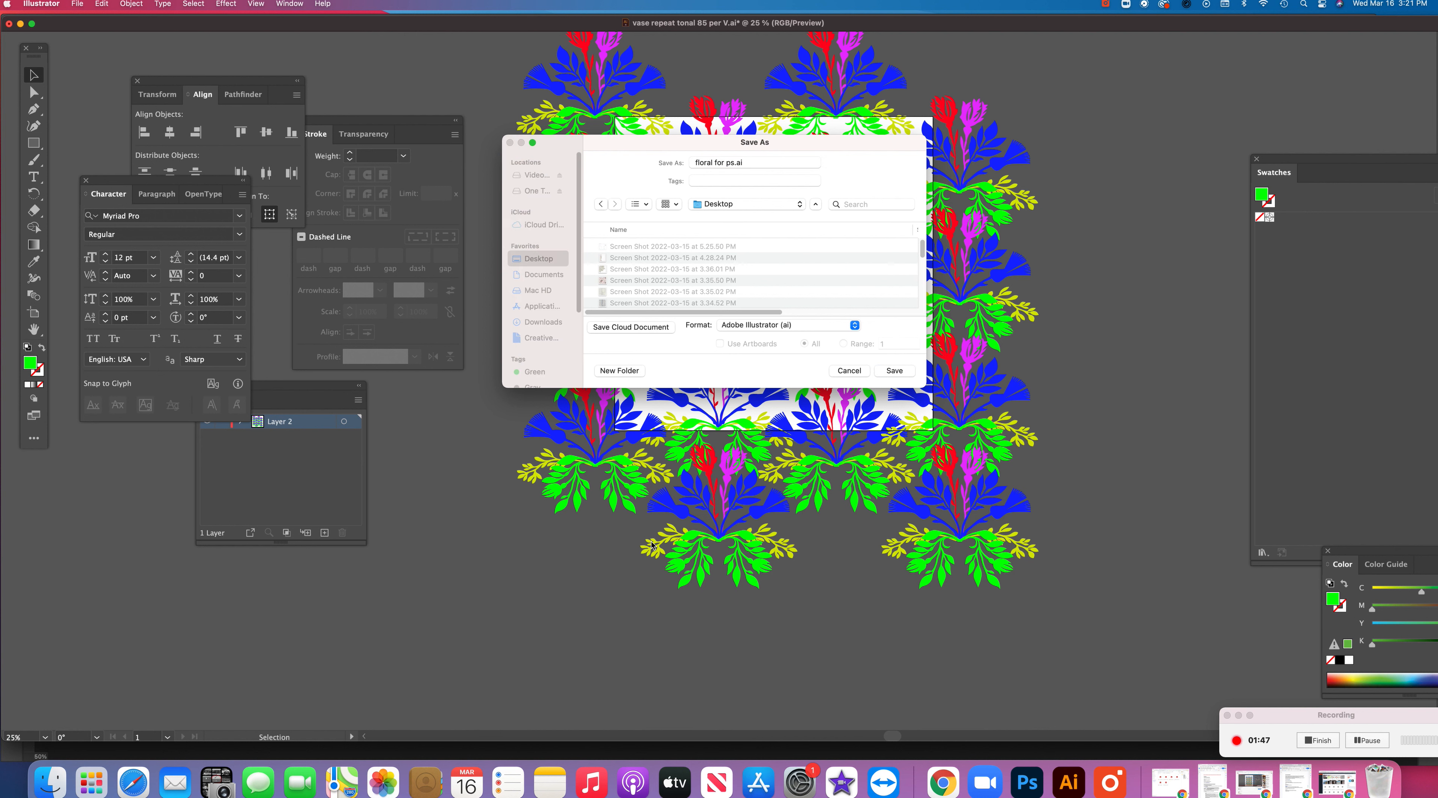
key("Return")
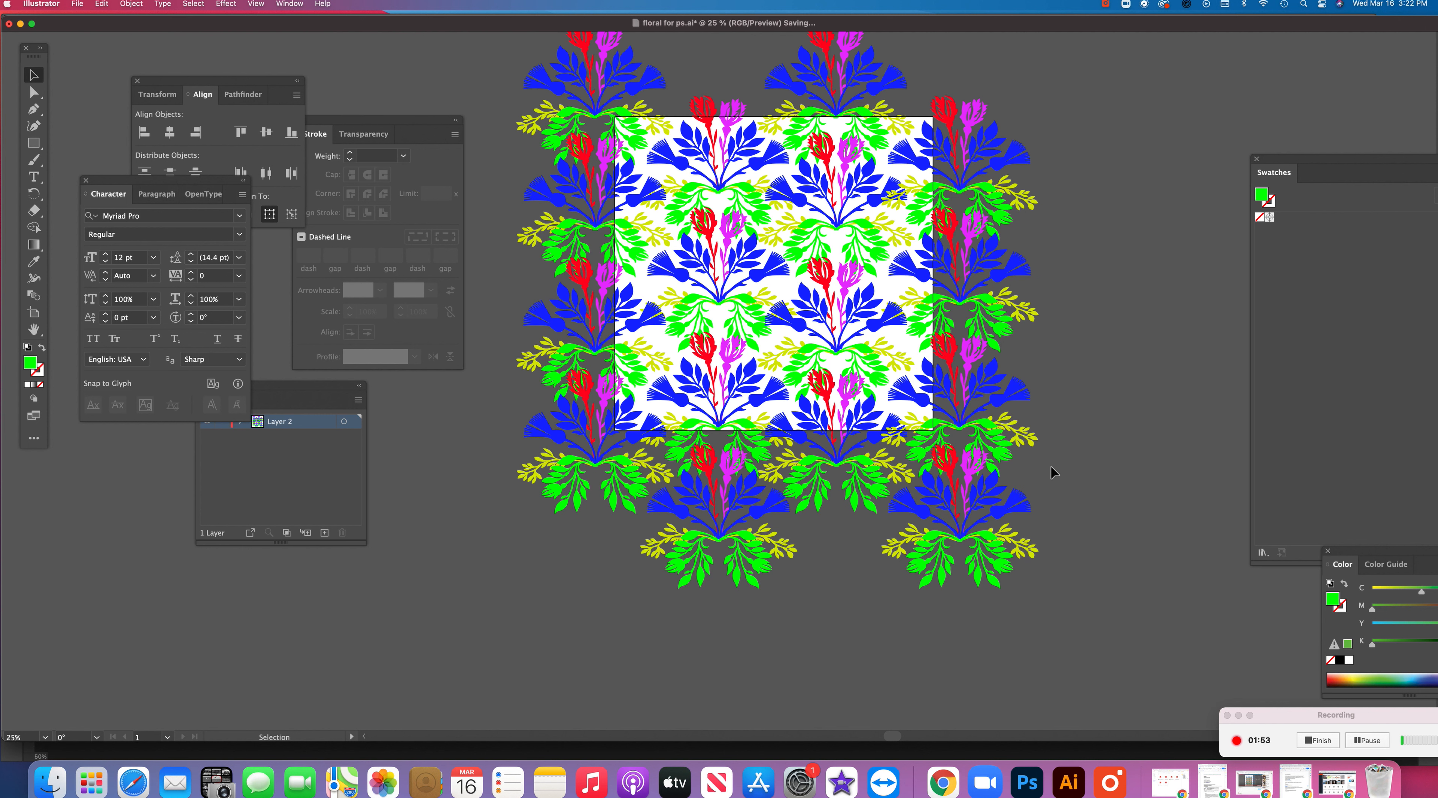
Quit Illustrator to return to Photoshop and close the floating Channels panel
left_click(41, 4)
left_click(61, 119)
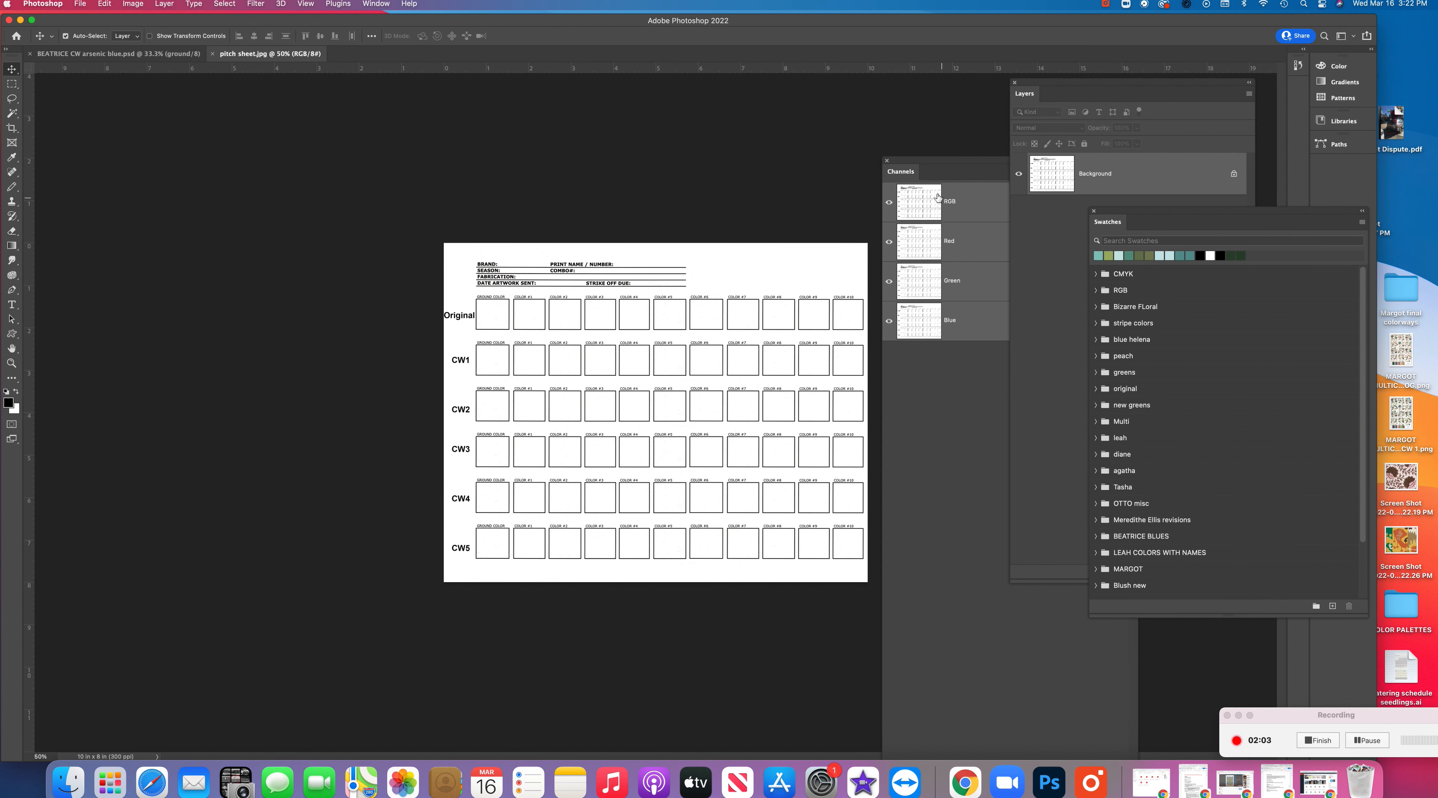
left_click(927, 163)
left_click(887, 160)
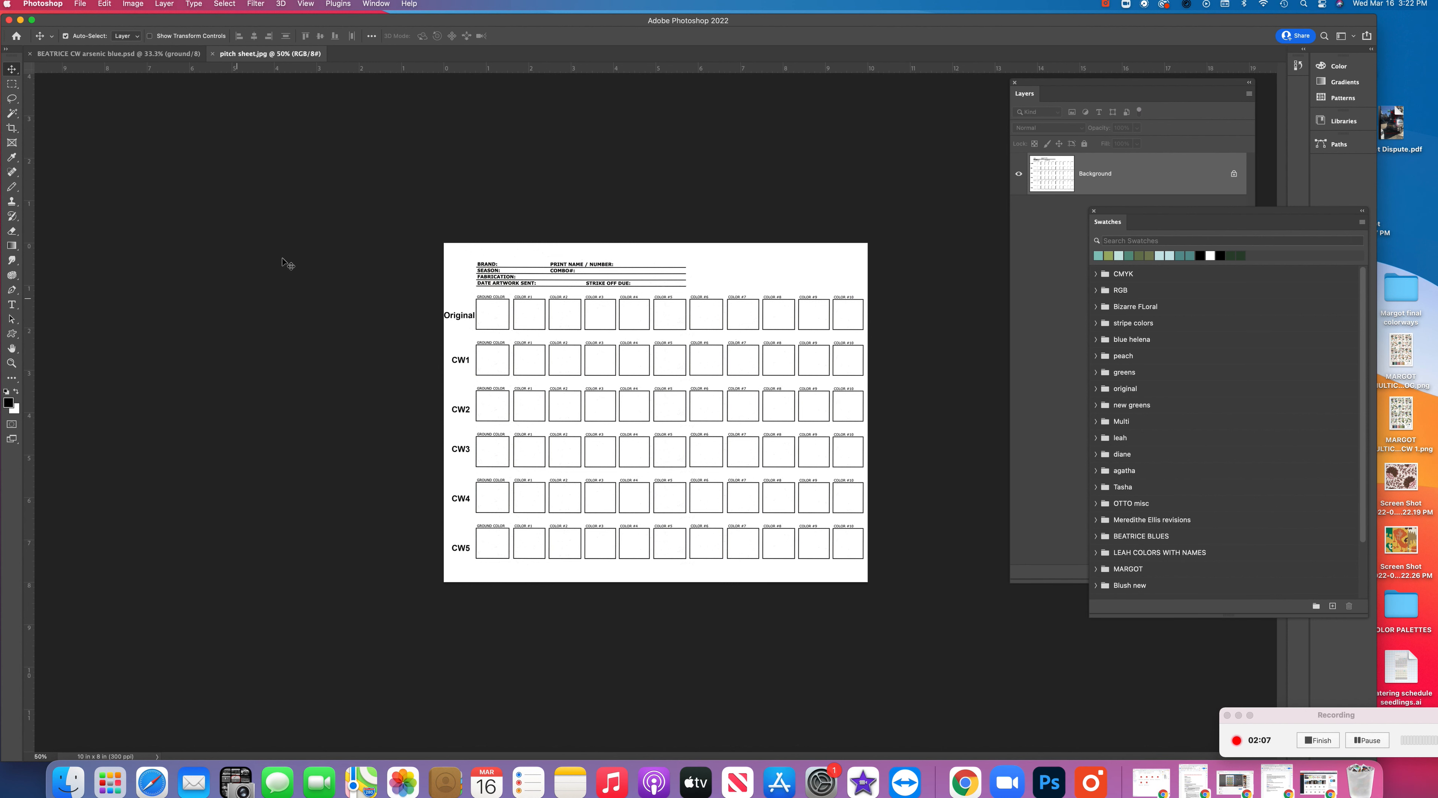
Open "floral for ps.ai" from the Desktop in Photoshop
left_click(79, 4)
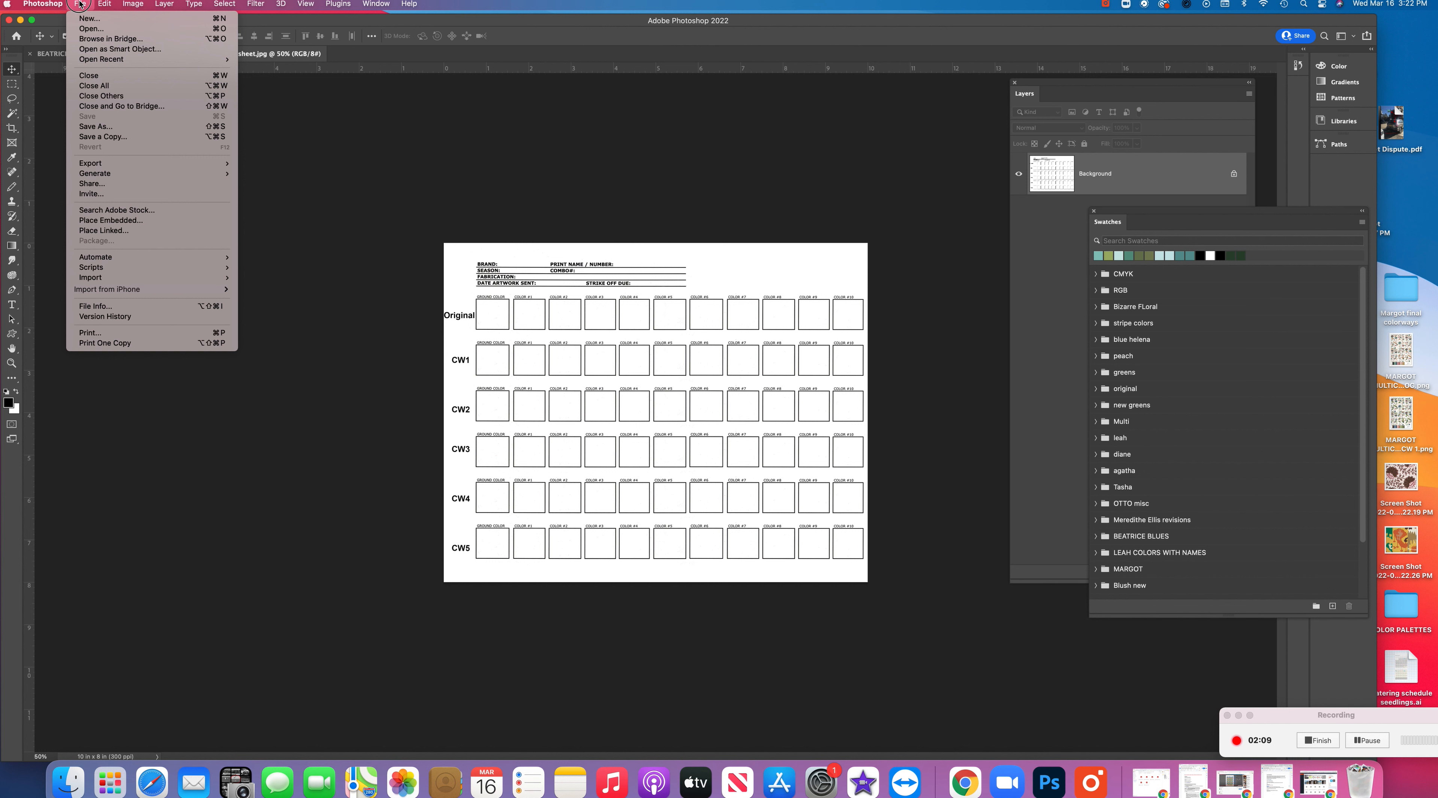
left_click(78, 29)
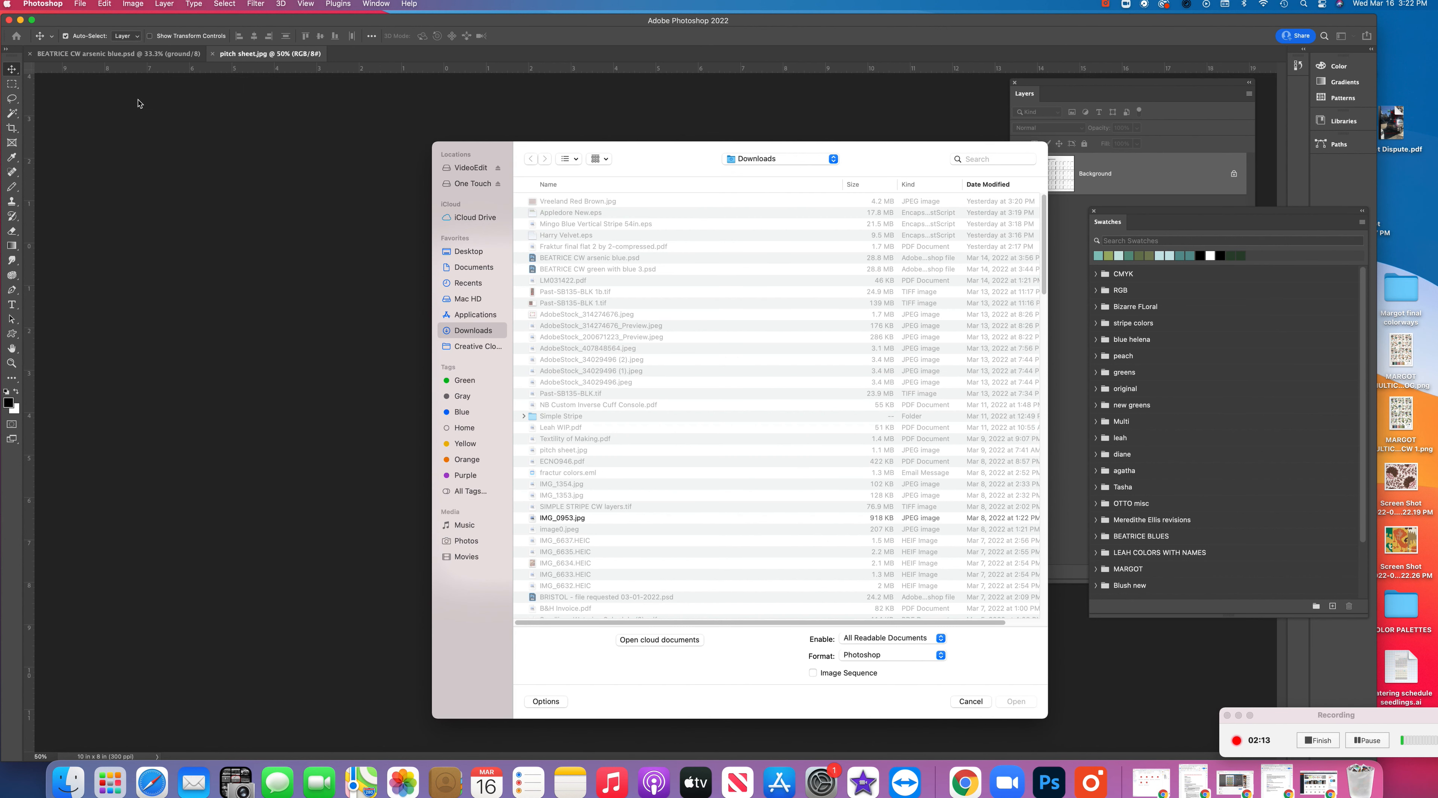
left_click(476, 252)
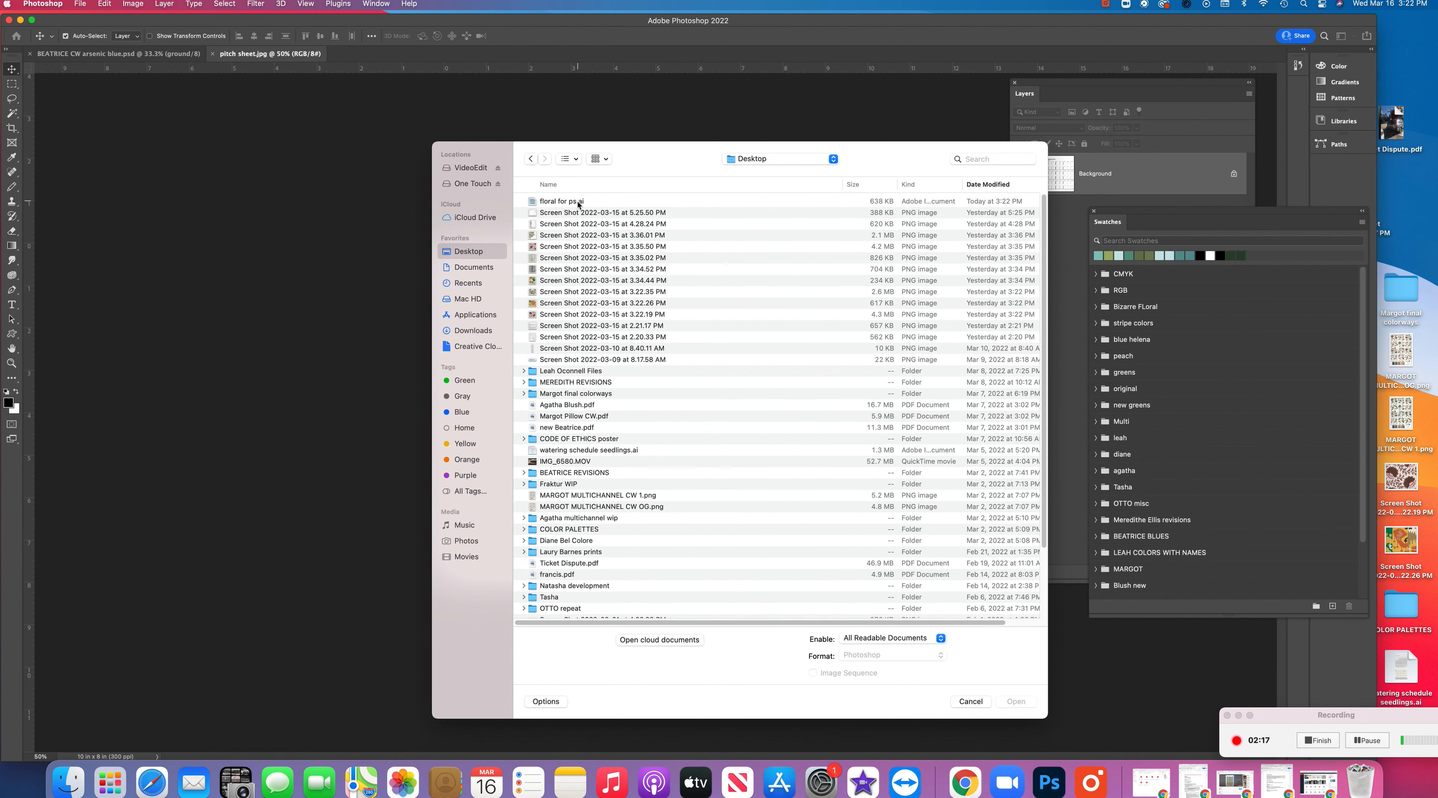
left_click(574, 201)
left_click(1013, 702)
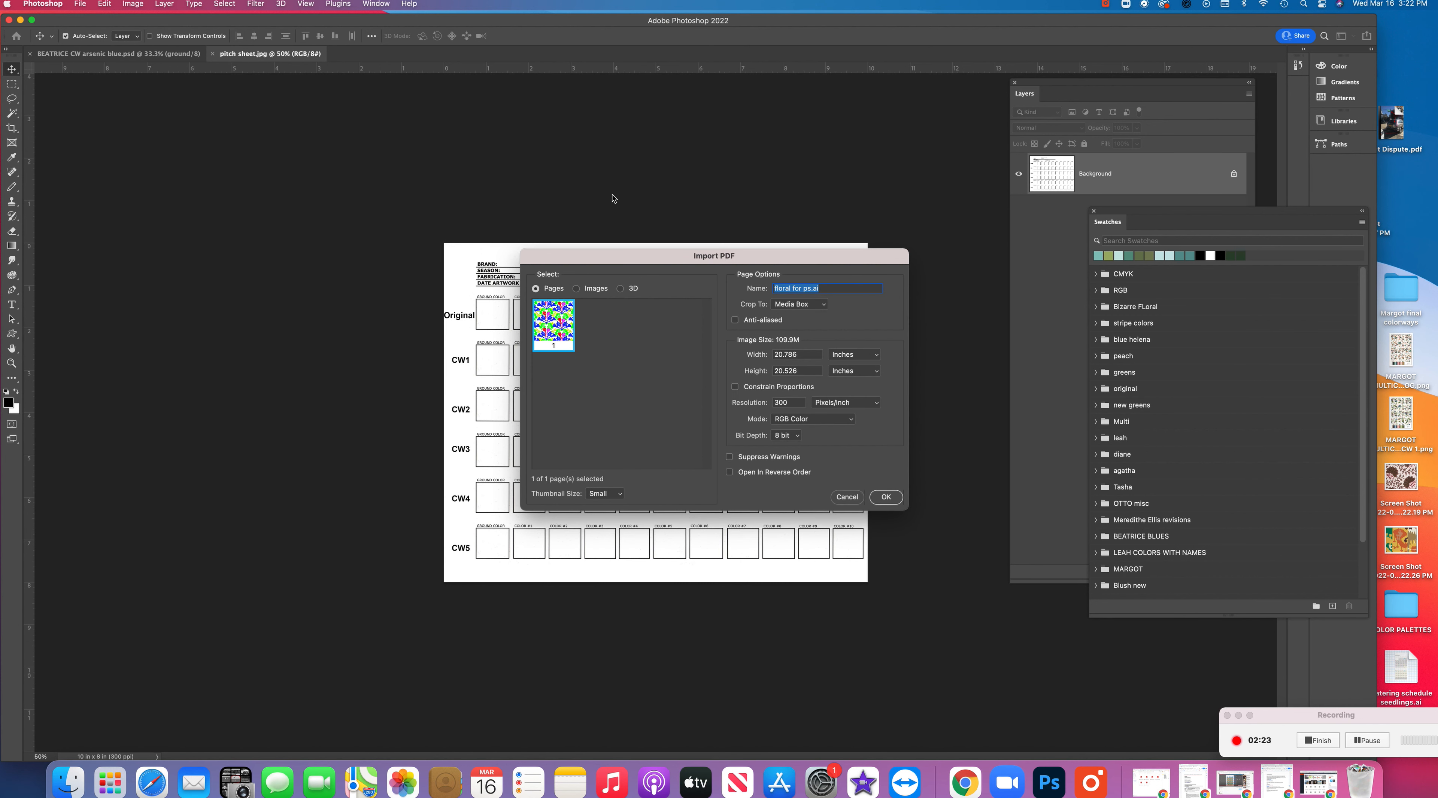
Import the floral page at 300 pixels/inch in RGB Color, with anti-aliasing and constrained proportions off
left_click_drag(619, 264, 581, 142)
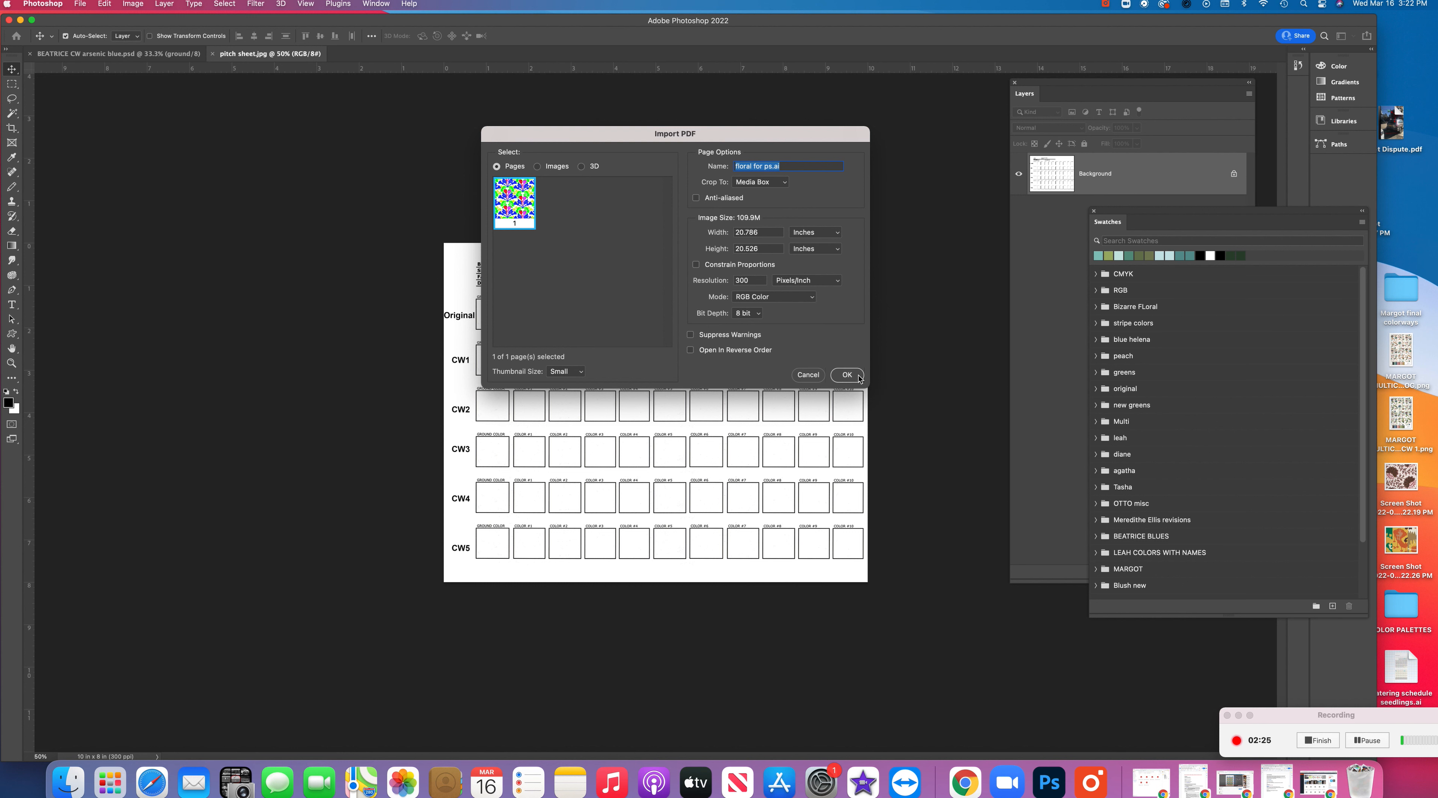
left_click(705, 267)
left_click(696, 265)
left_click(846, 375)
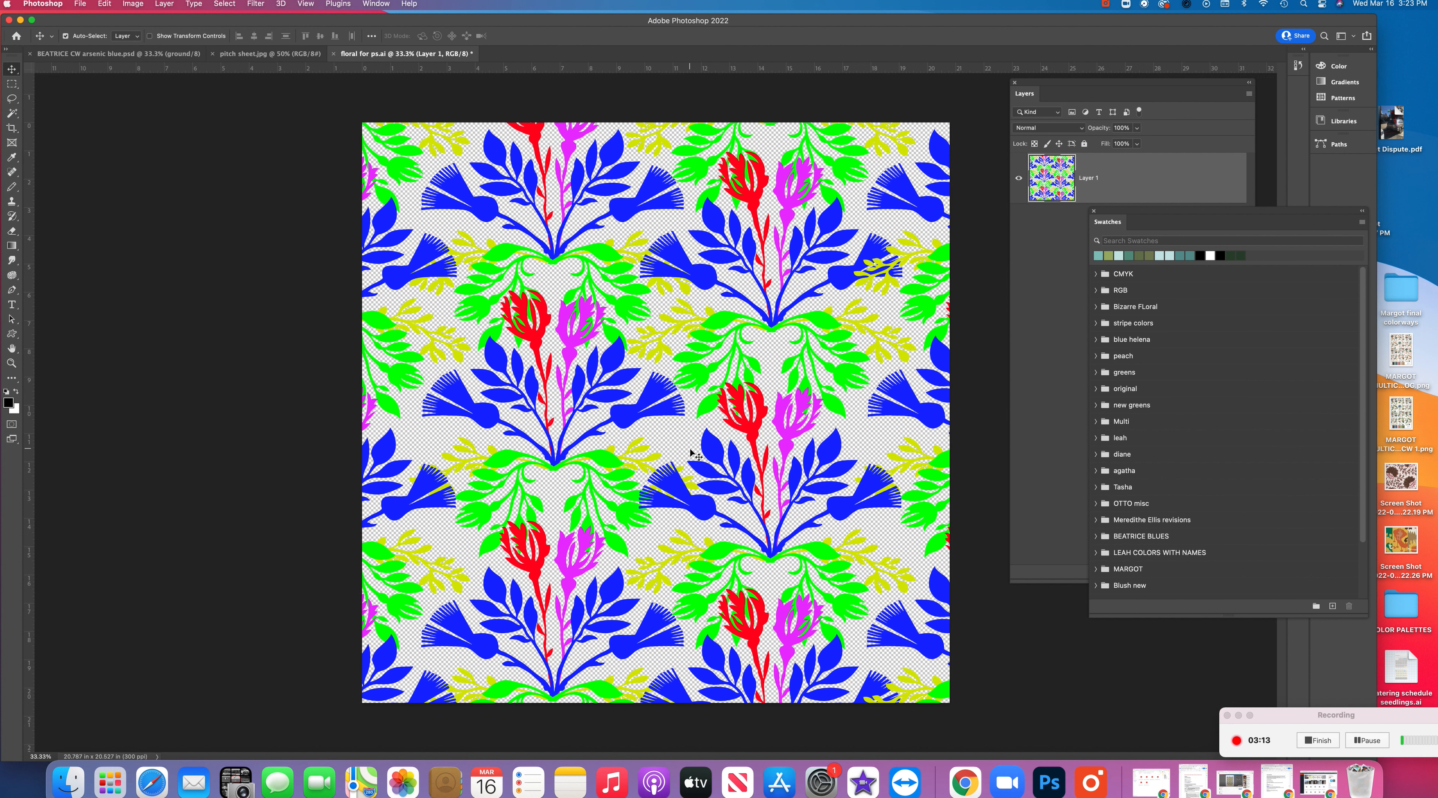
Reposition the Layers panel, flatten the imported artwork onto a white background, and inspect the magenta flower's edges up close
left_click_drag(1153, 81, 1081, 63)
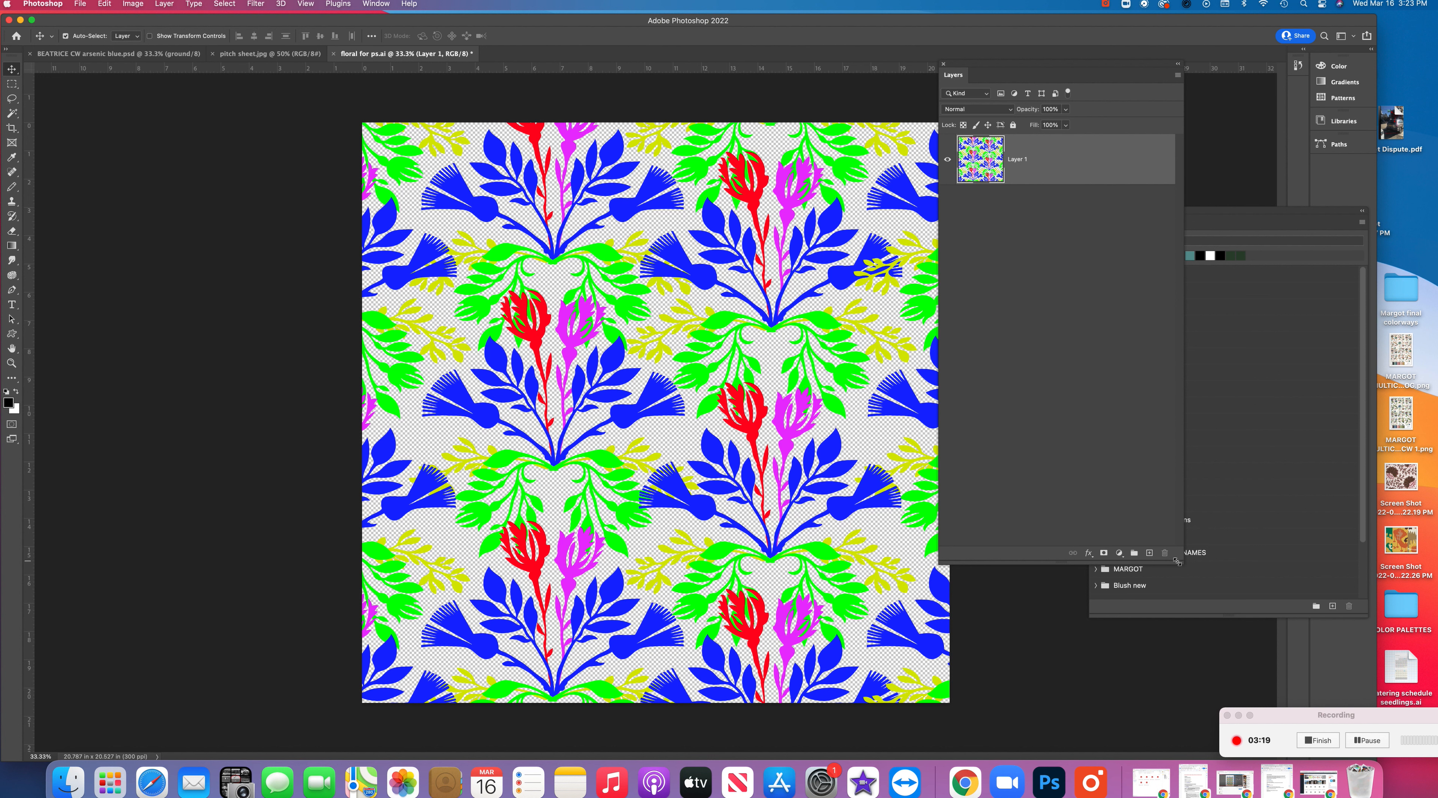
left_click_drag(1183, 564, 1176, 561)
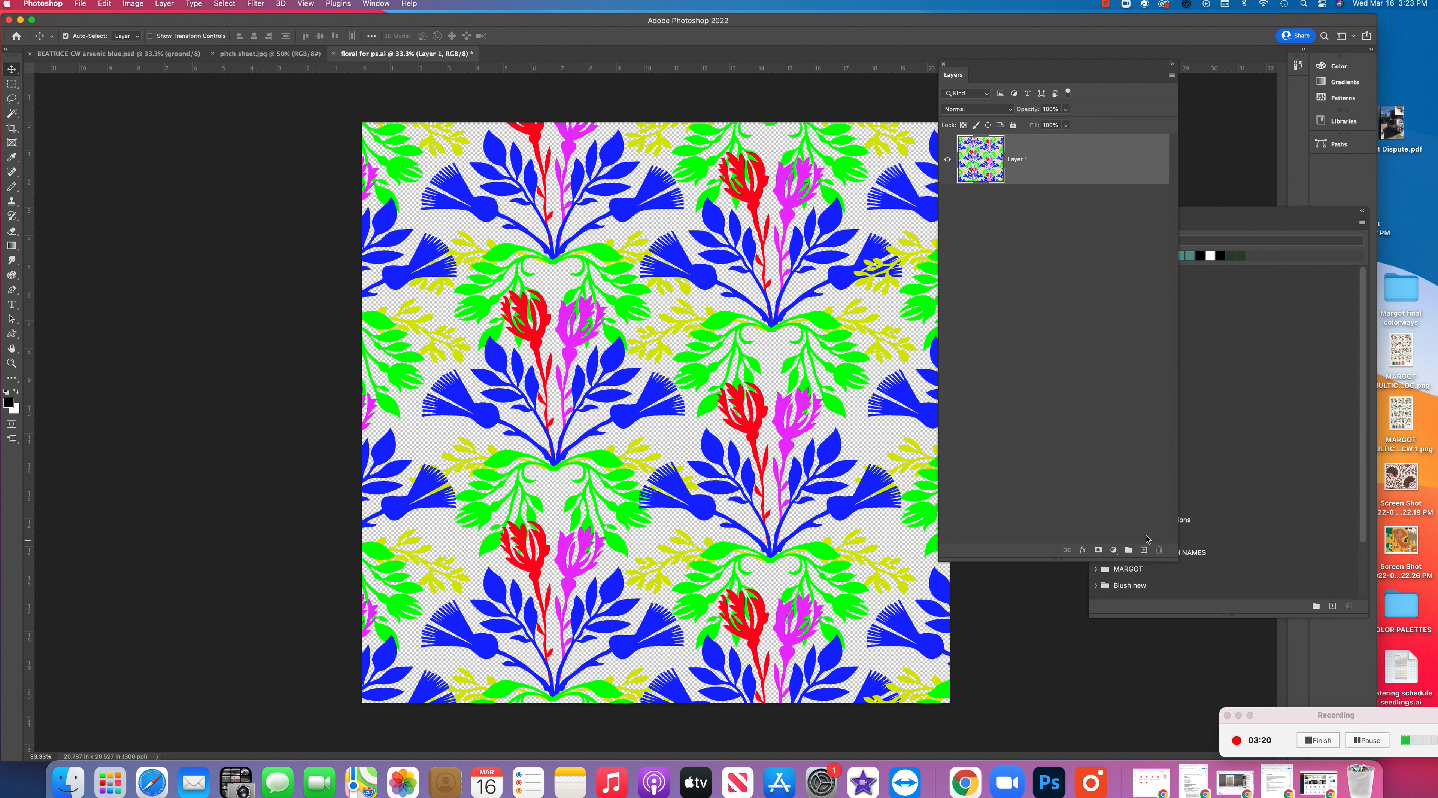
left_click(163, 3)
left_click(191, 429)
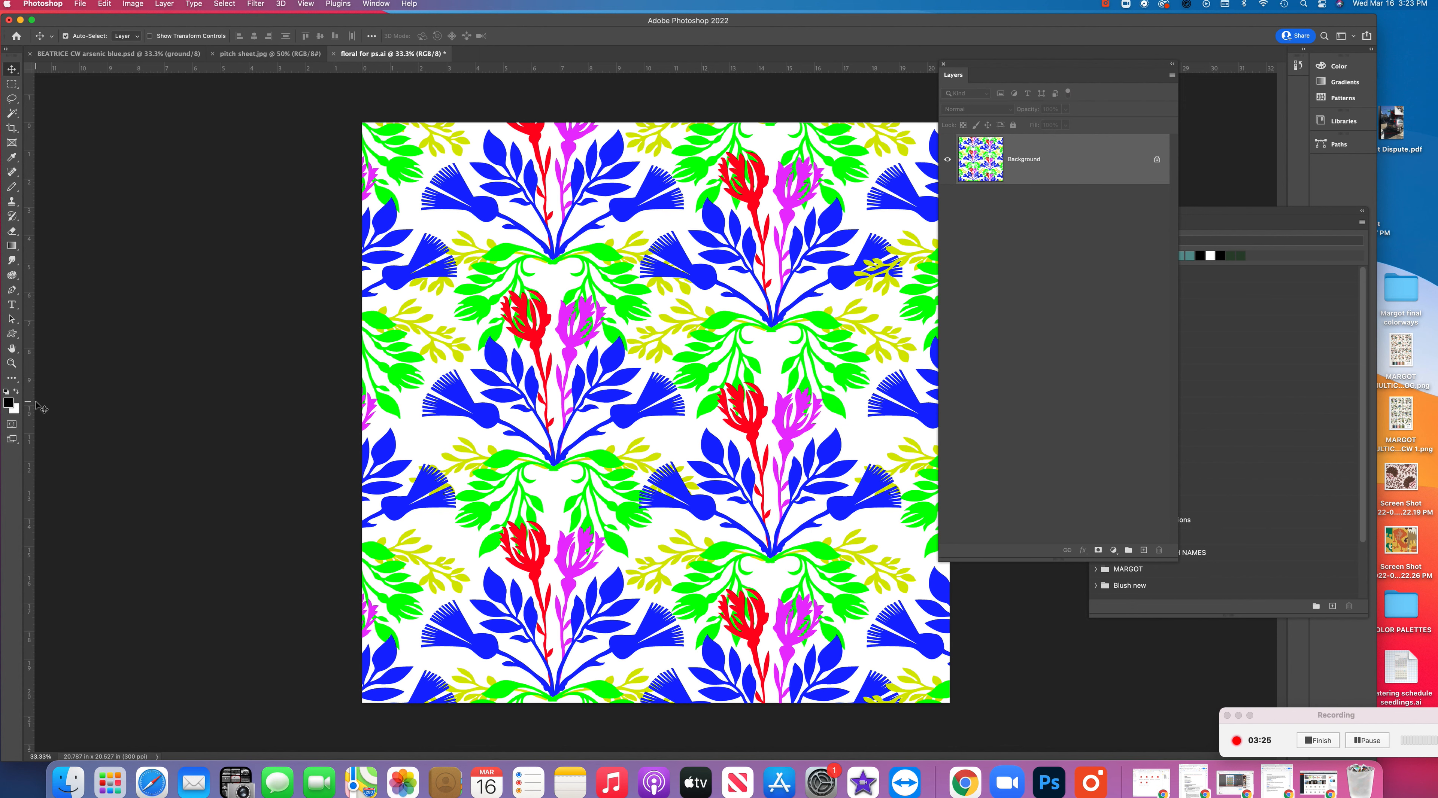
left_click(12, 363)
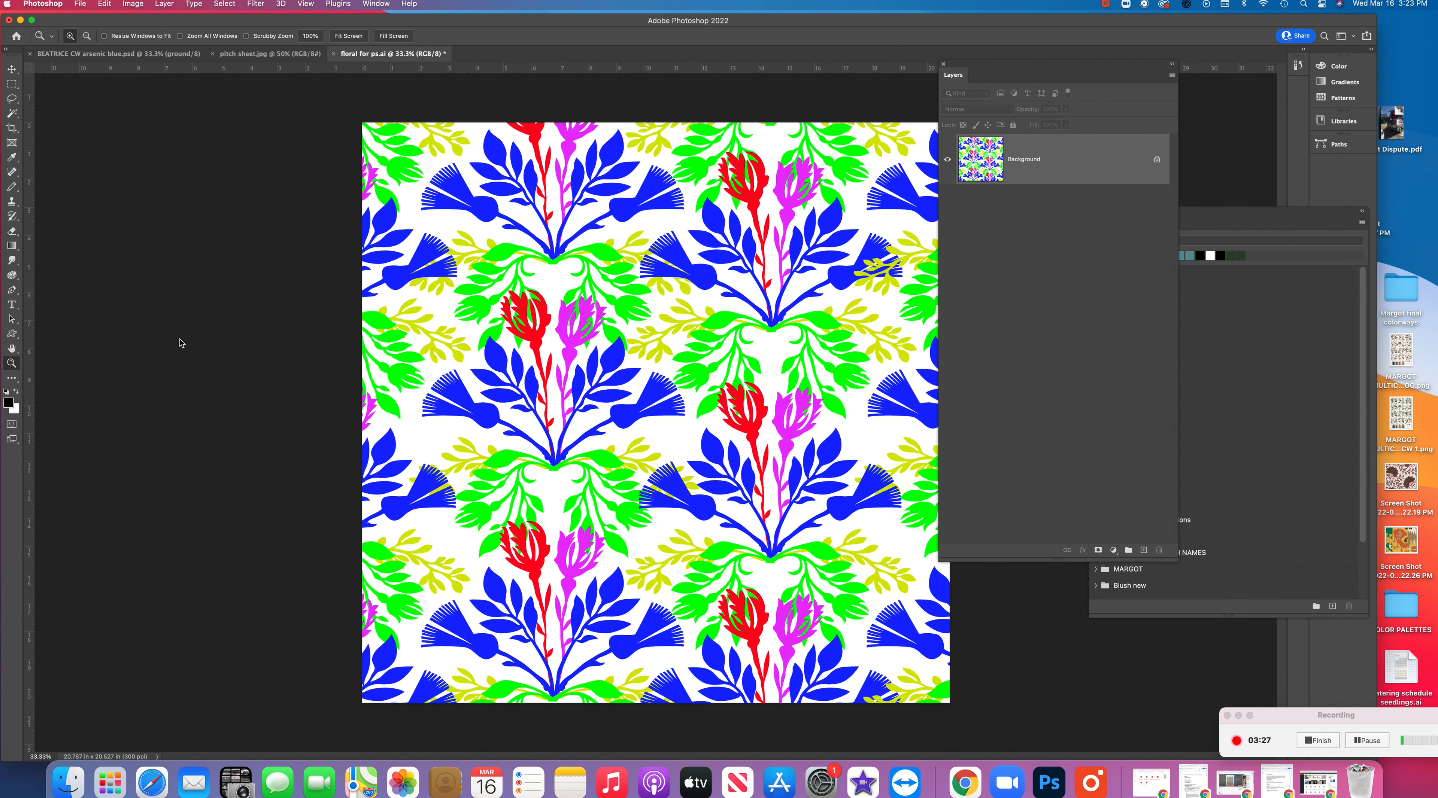
left_click_drag(584, 308, 655, 363)
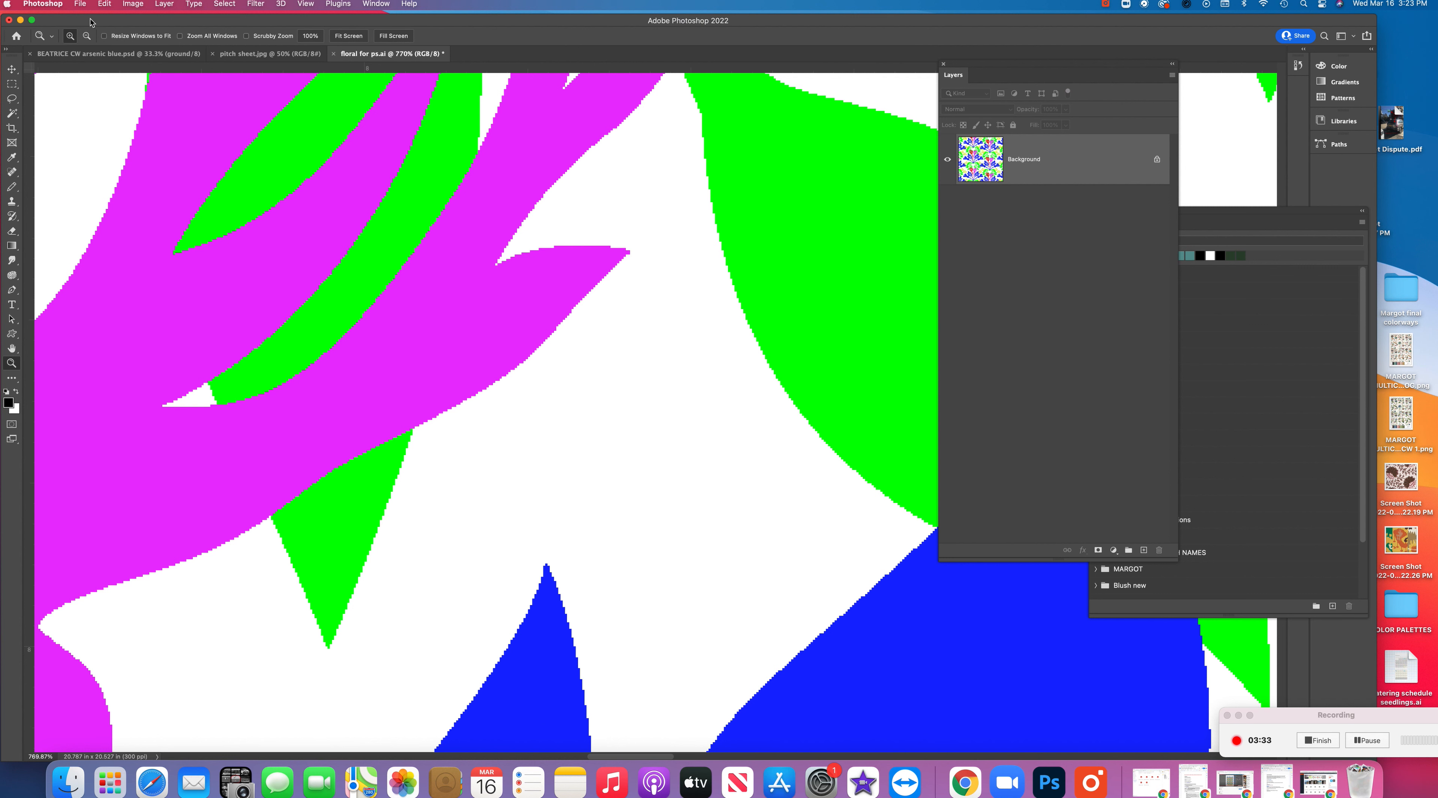
Open "floral for ps.ai" a second time with anti-aliasing turned on for comparison
left_click(80, 3)
left_click(722, 263)
key("Return")
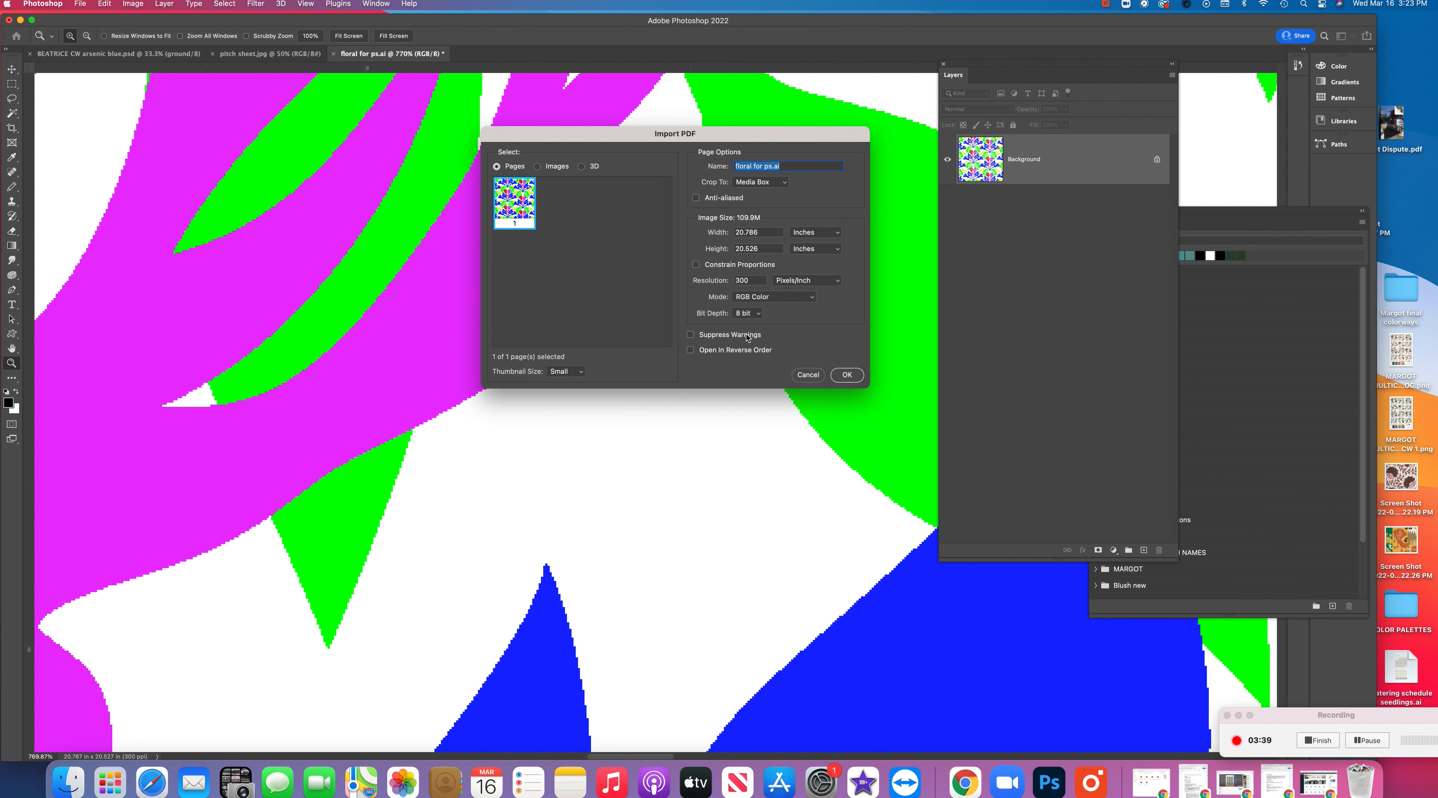
left_click(697, 199)
left_click(847, 374)
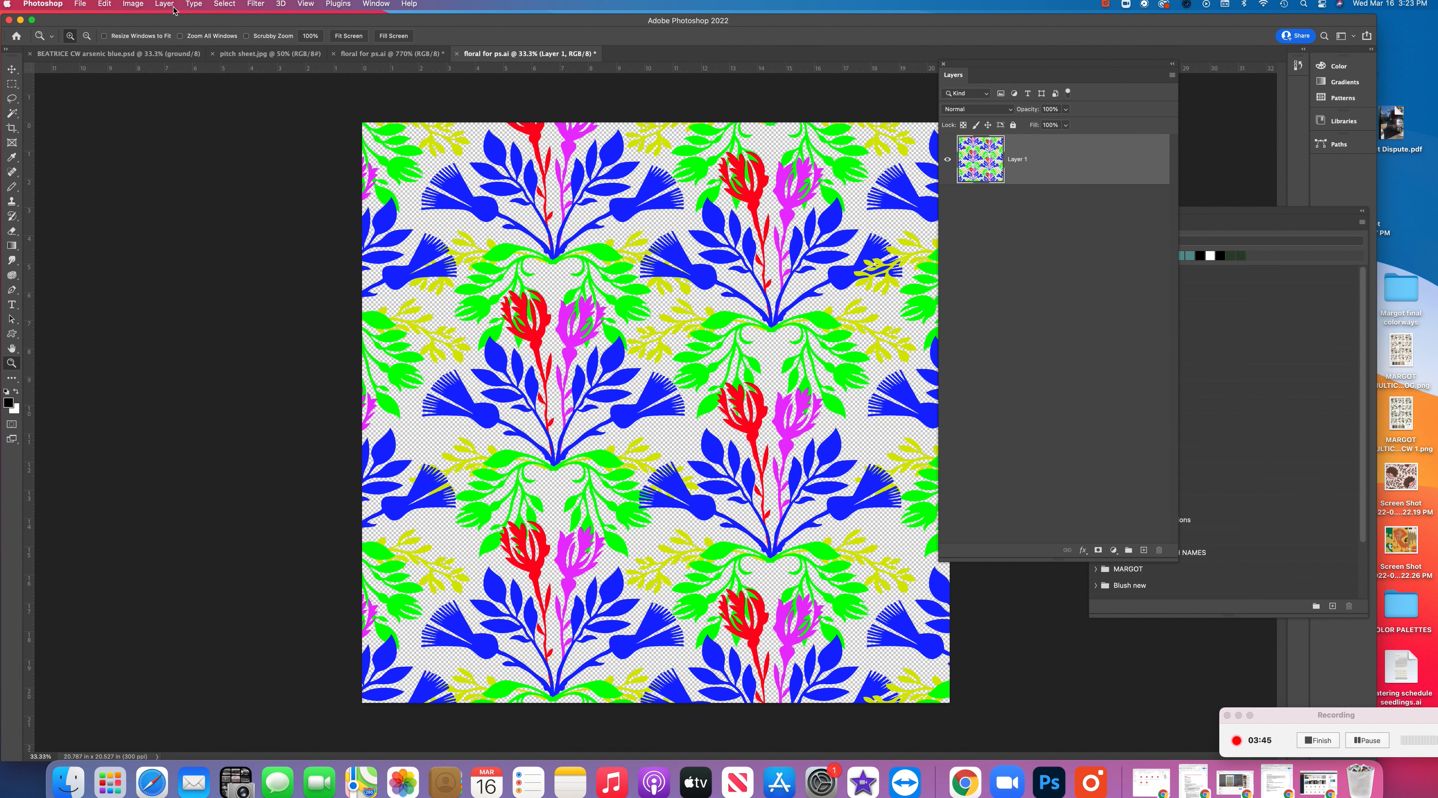
Flatten the anti-aliased version and examine the pixels along the magenta and green motif edges
left_click(162, 6)
left_click(225, 429)
left_click_drag(584, 296, 621, 332)
left_click_drag(461, 218, 603, 372)
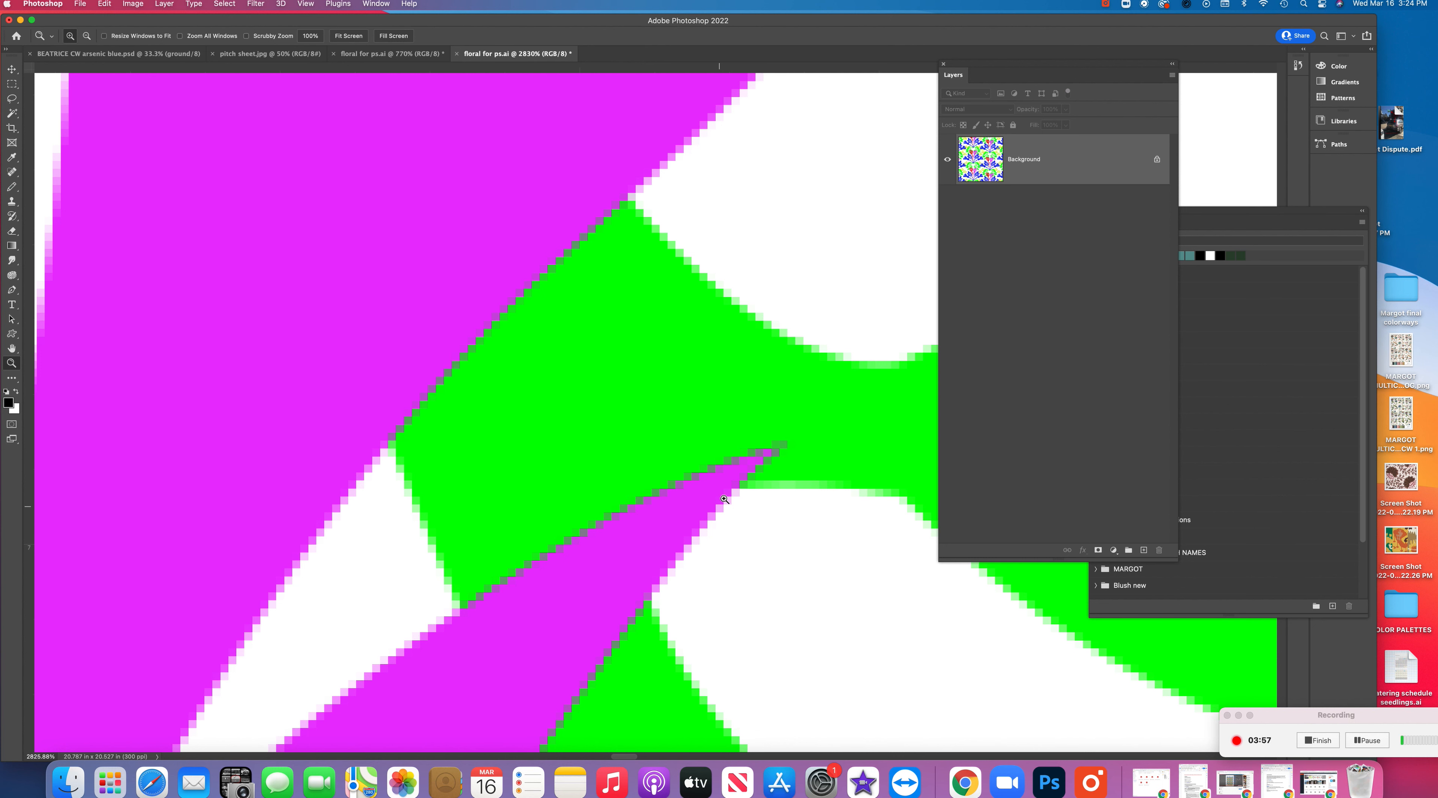
Close the anti-aliased version without saving and fit the original floral document in view
double_click(11, 348)
key("super+w")
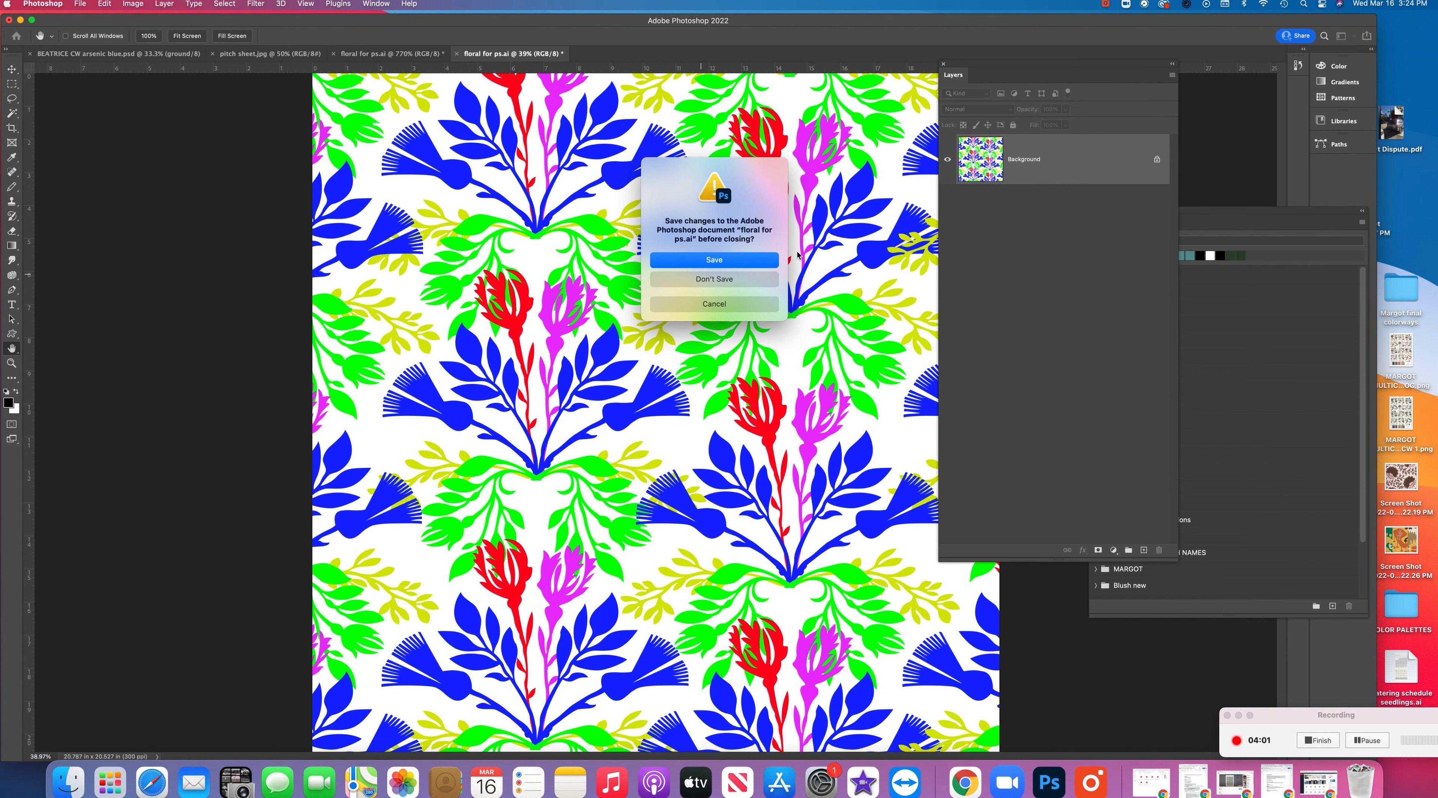
left_click(719, 279)
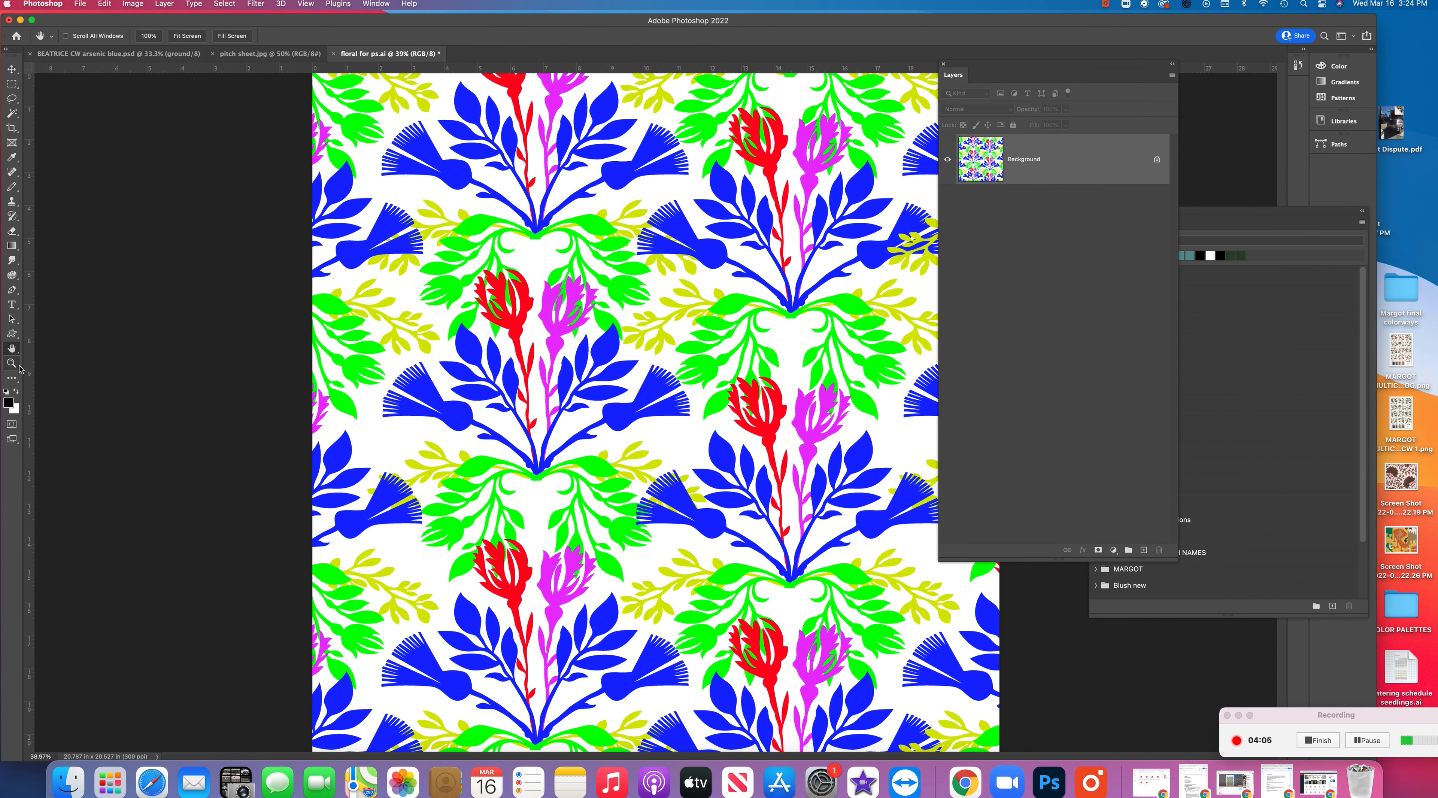
double_click(11, 348)
Try a Magic Wand selection on a blue leaf motif and clear the selection
left_click(11, 113)
left_click(651, 146)
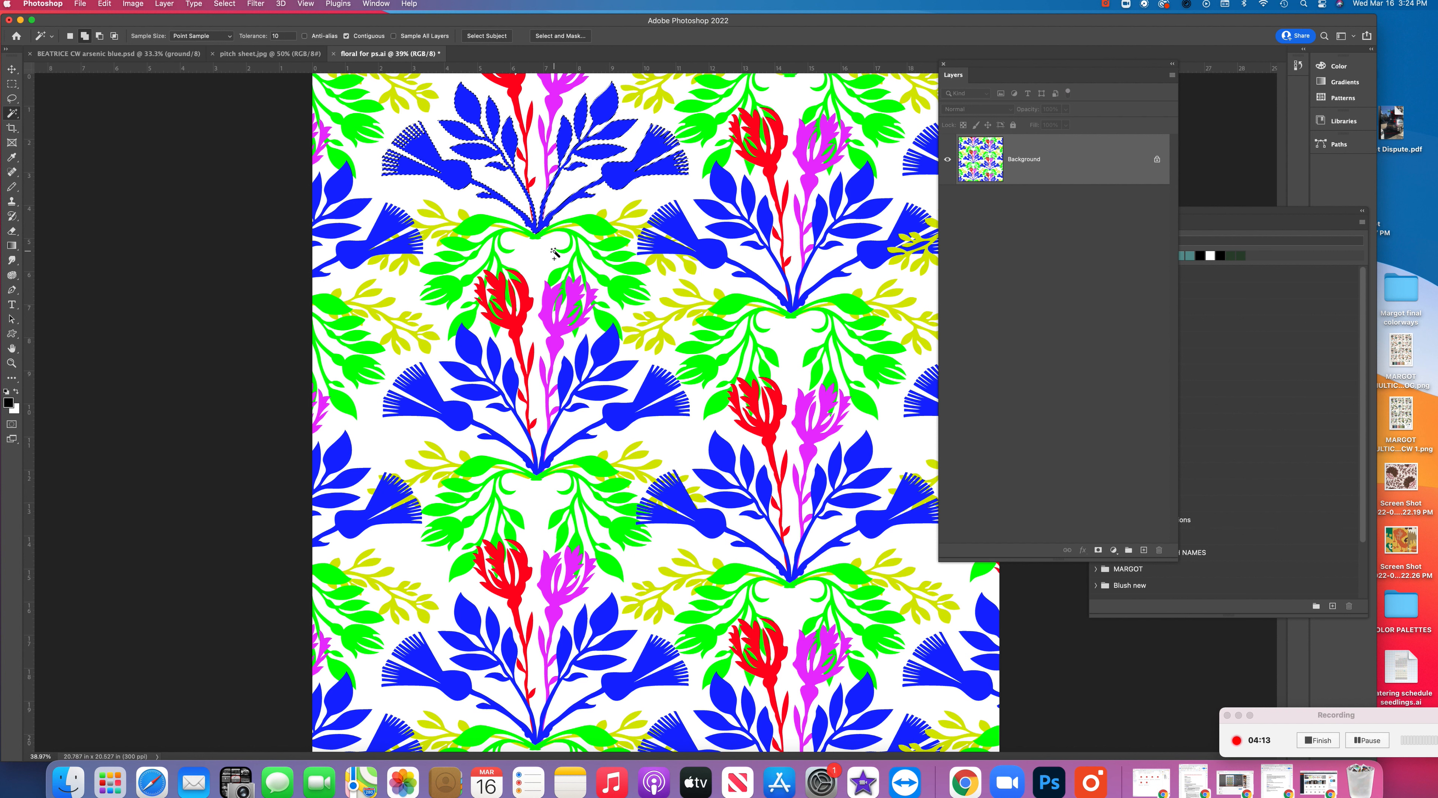
key("super+d")
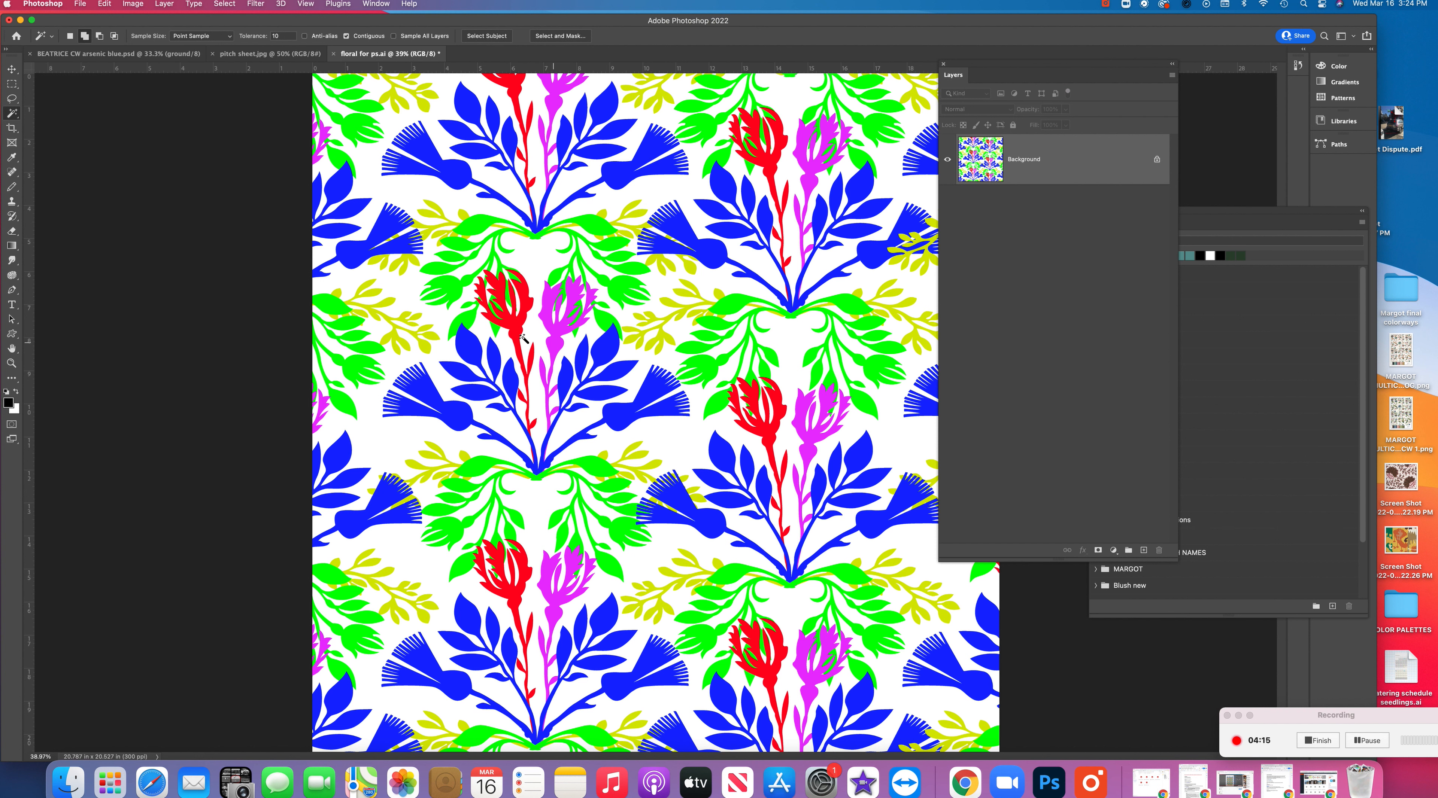
Start converting the floral to Indexed Color using the Exact palette, with the preview turned off
left_click(132, 3)
mouse_move(134, 21)
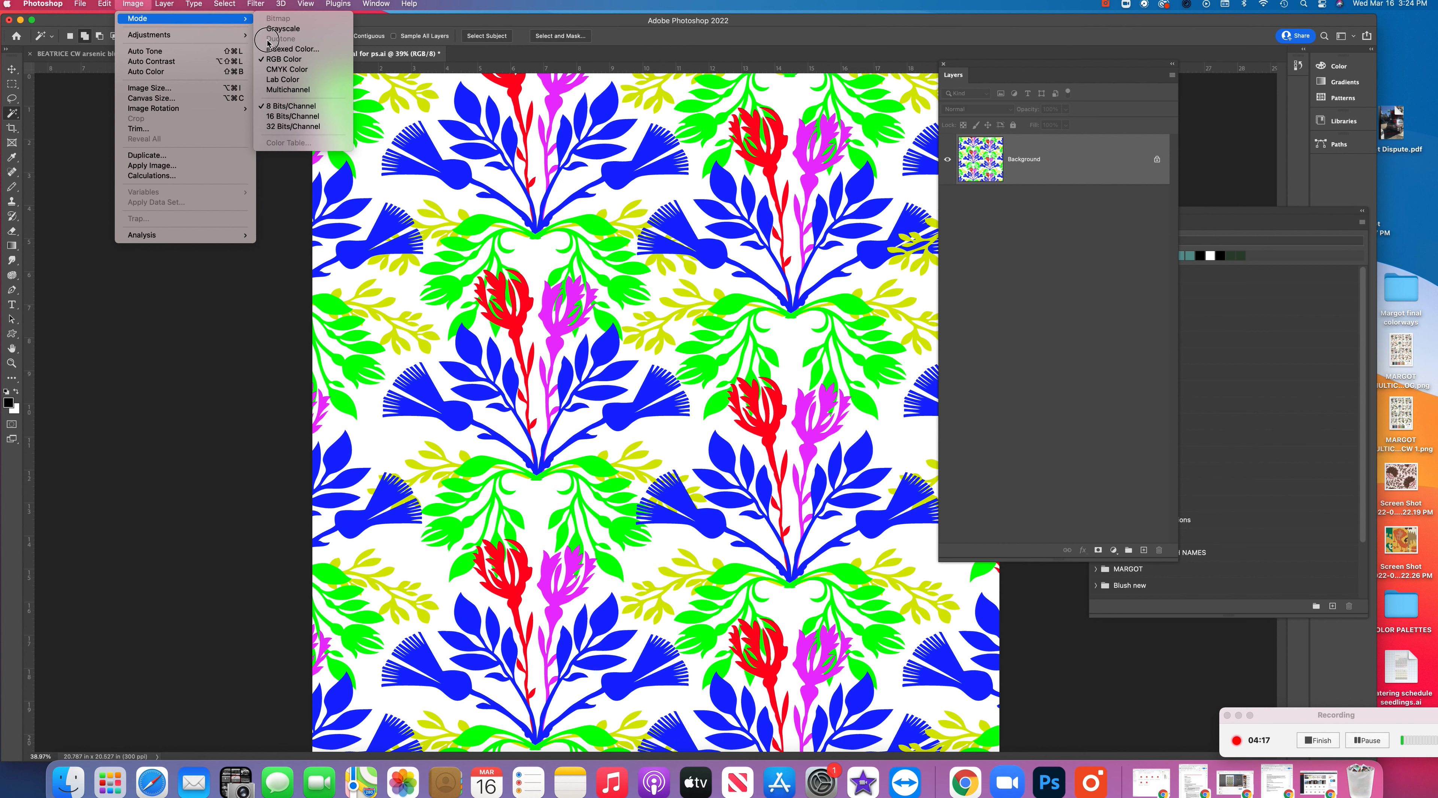
left_click(333, 50)
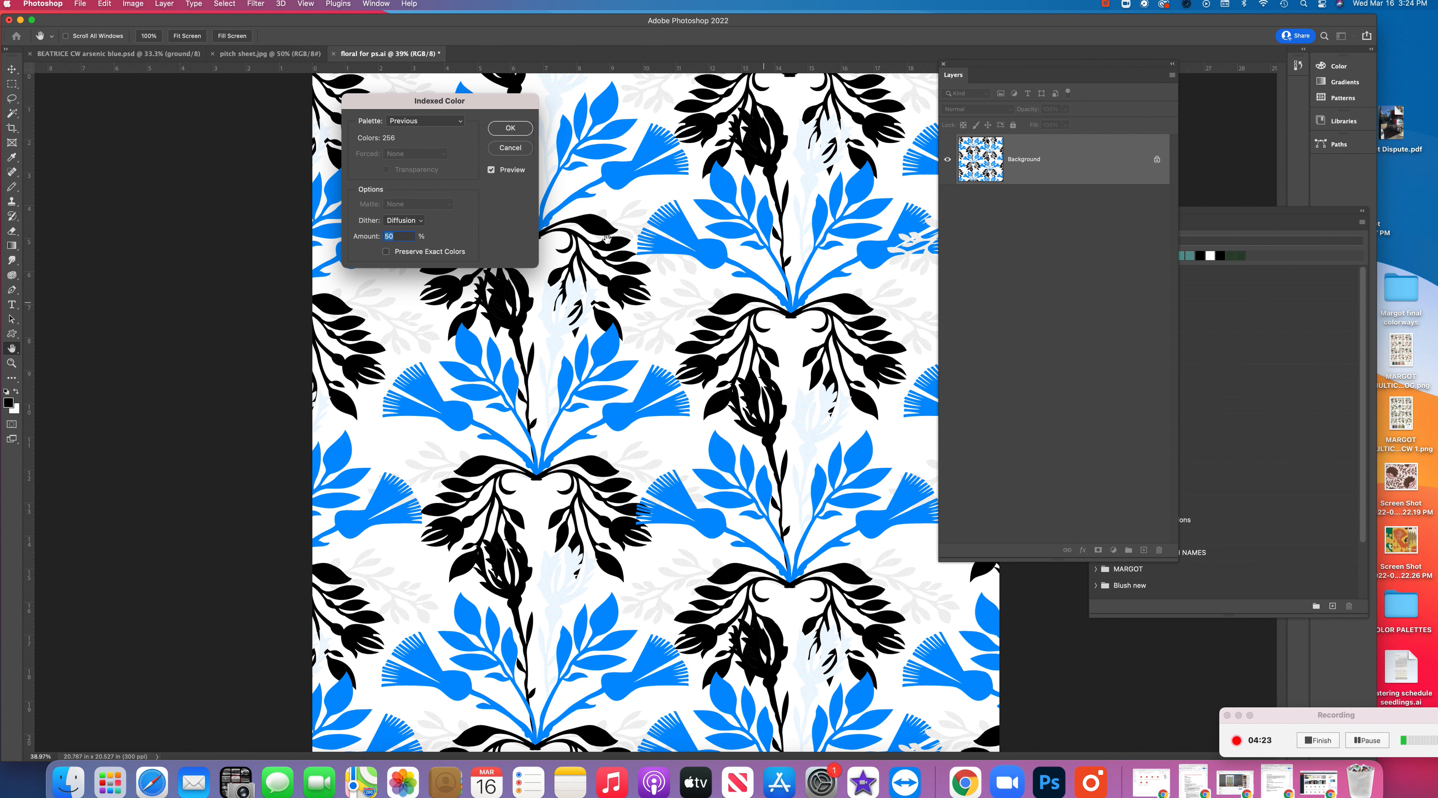
left_click(425, 121)
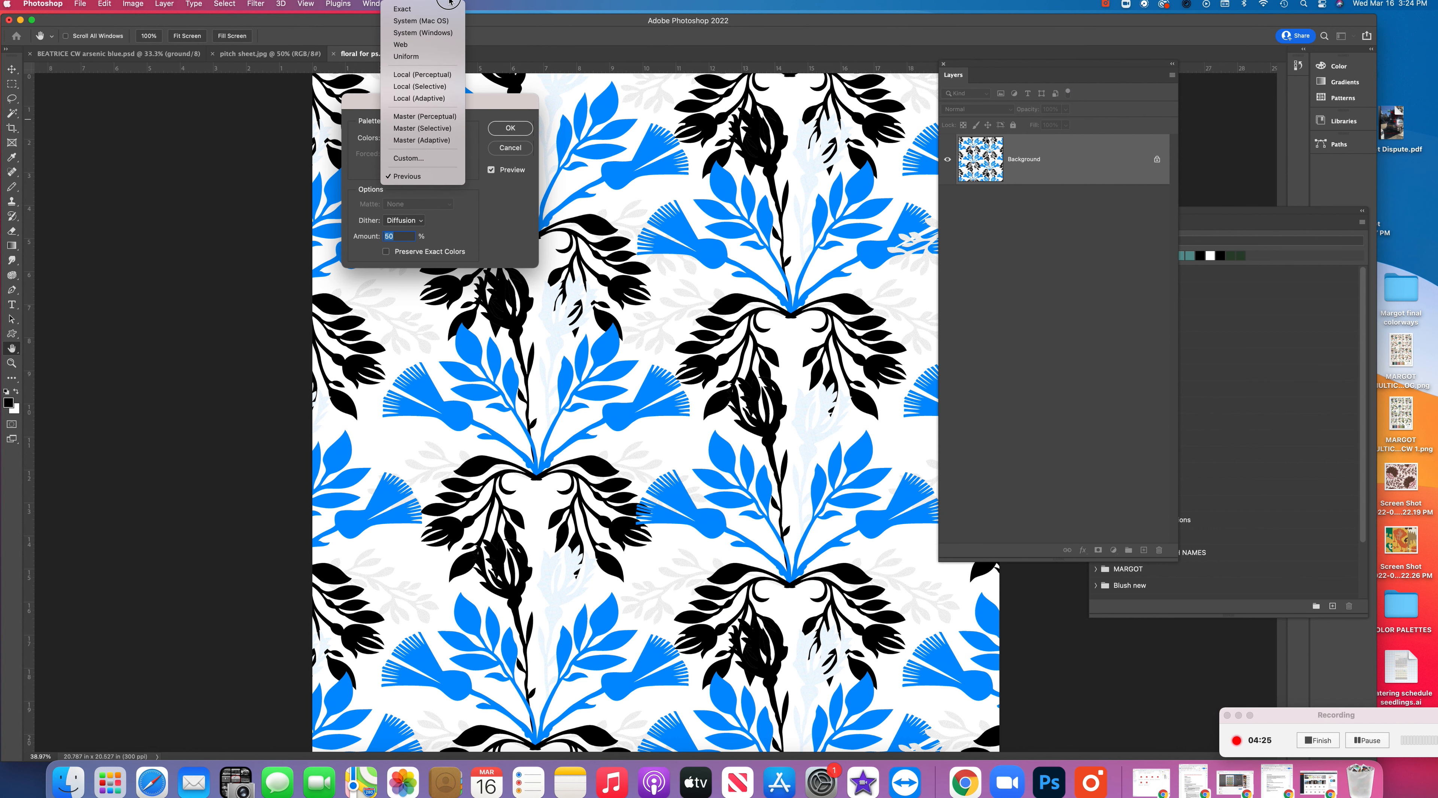
left_click(435, 9)
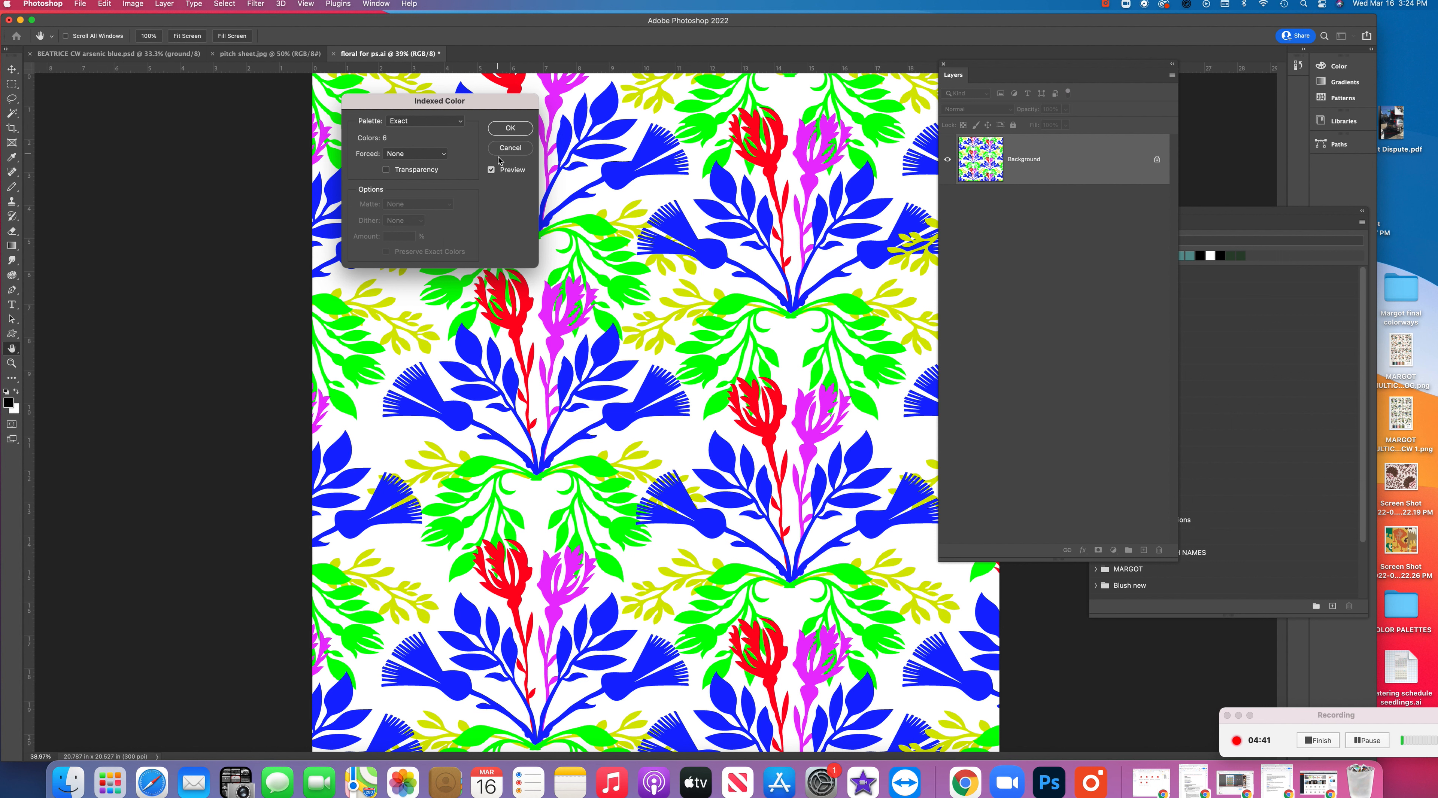
left_click(491, 170)
Switch the palette to Custom and fill the entire color table with white (ffffff)
left_click(421, 121)
left_click(419, 271)
left_click_drag(263, 130, 555, 318)
left_click(471, 352)
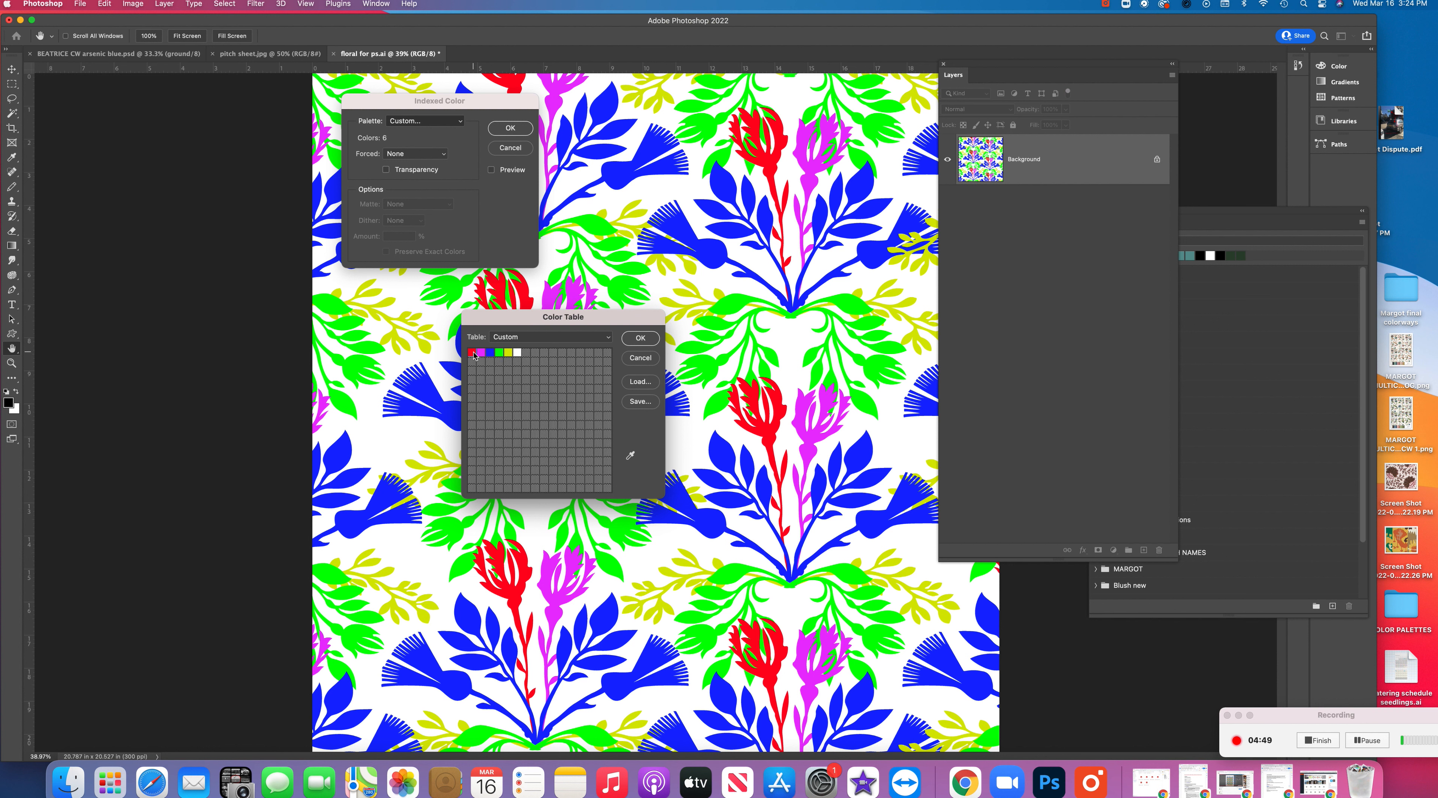
left_click_drag(970, 161, 933, 146)
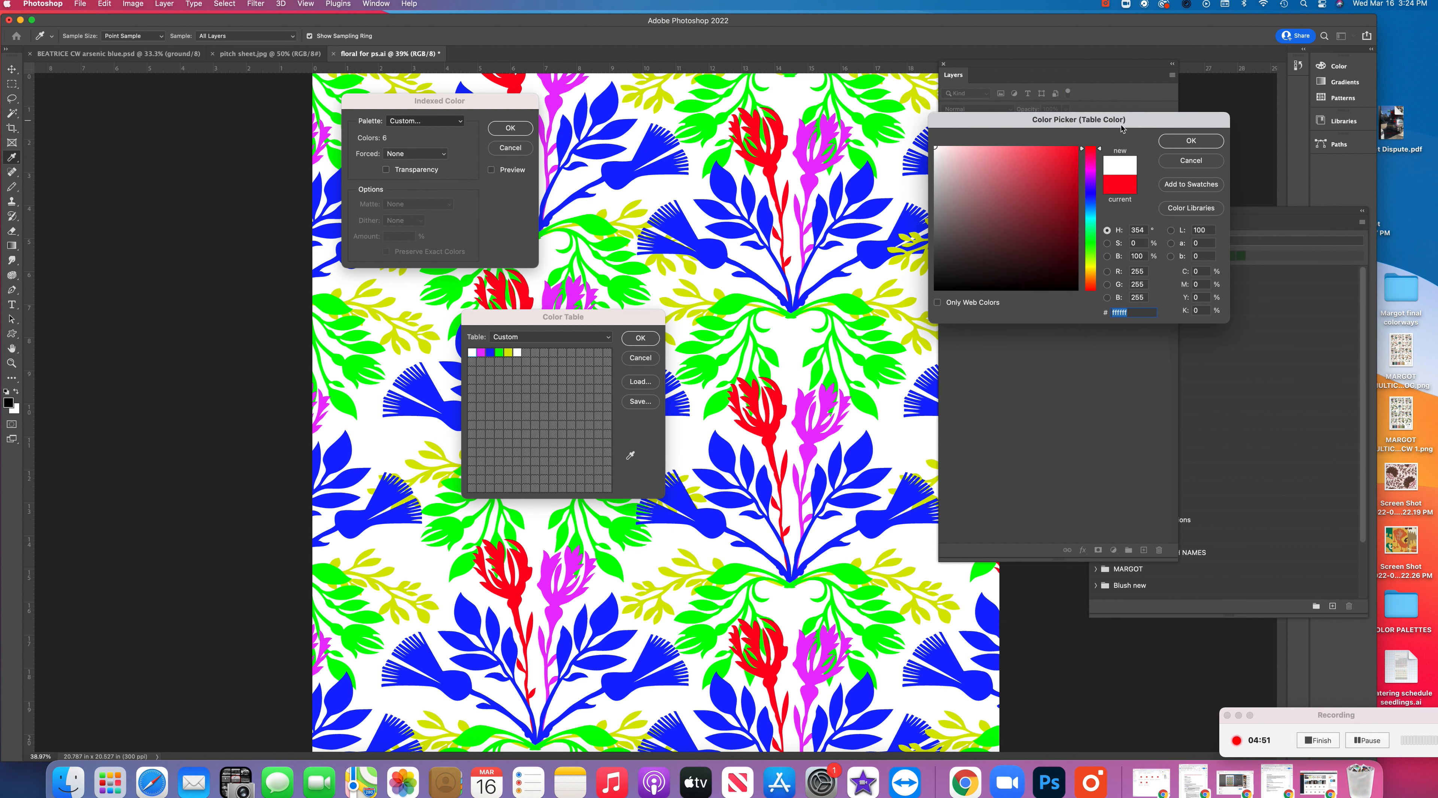
left_click(1191, 140)
left_click_drag(474, 358, 607, 487)
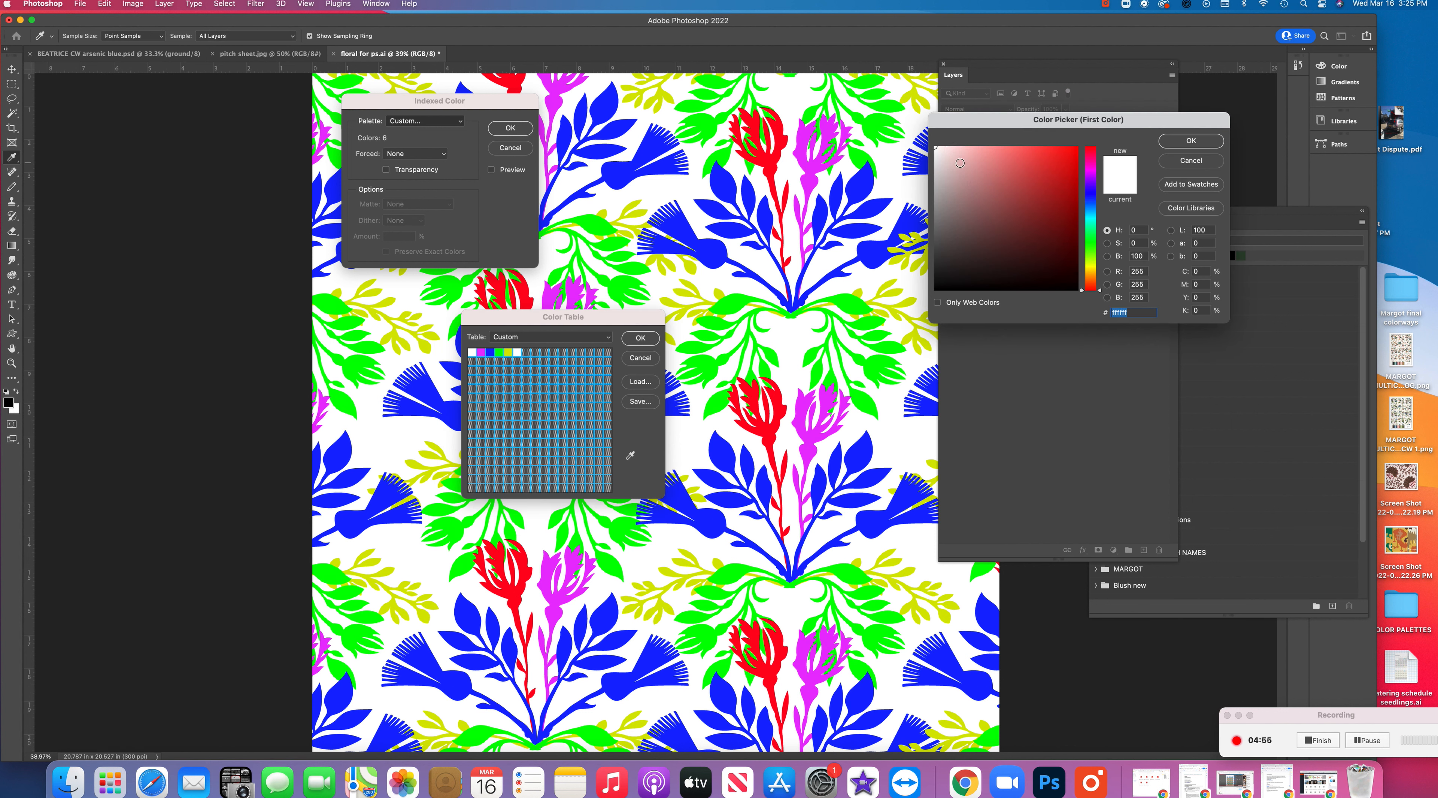
left_click(1202, 142)
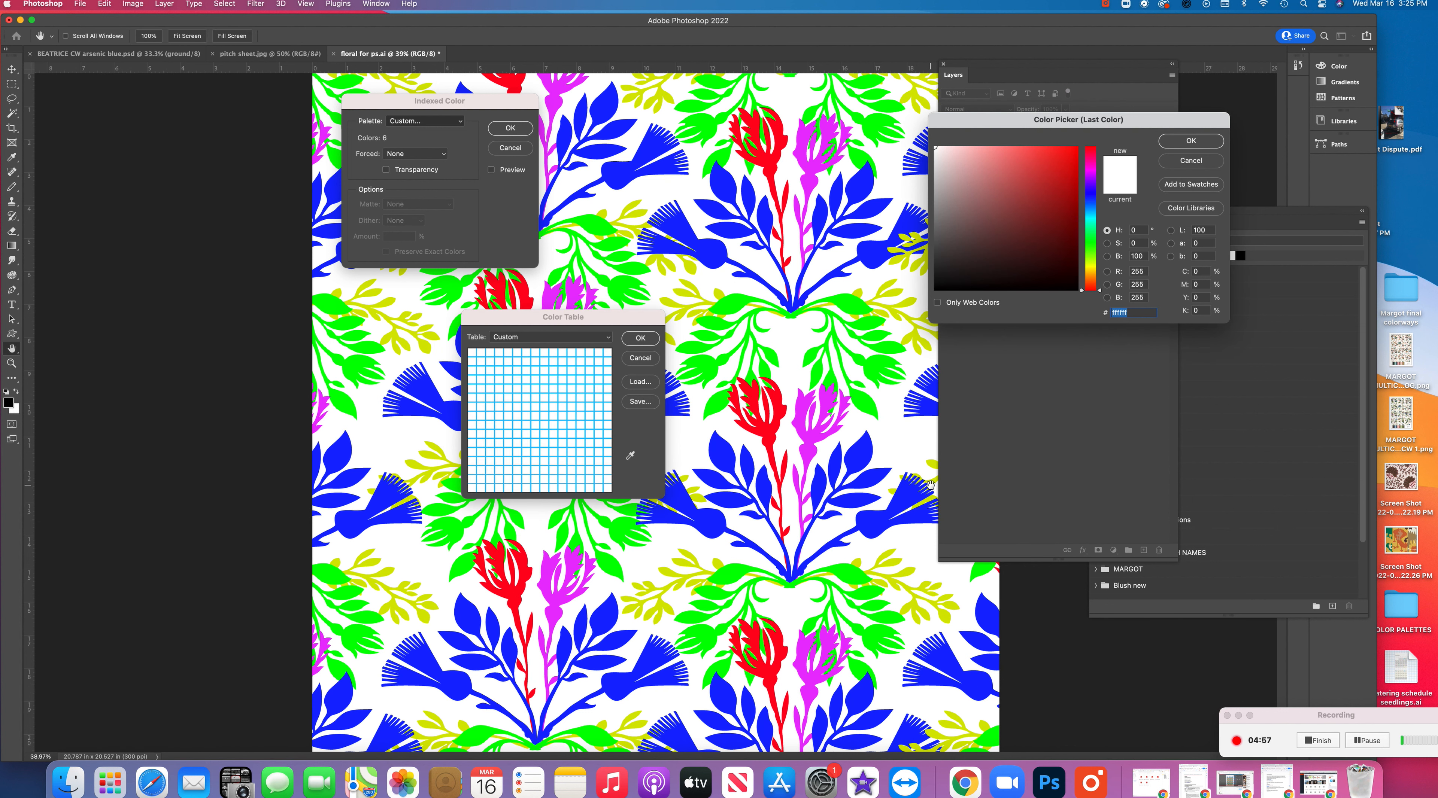
left_click(1174, 142)
Leave the color table's first entry white and sample the motif blue and red from the artwork into the second and third entries
left_click_drag(543, 315, 723, 273)
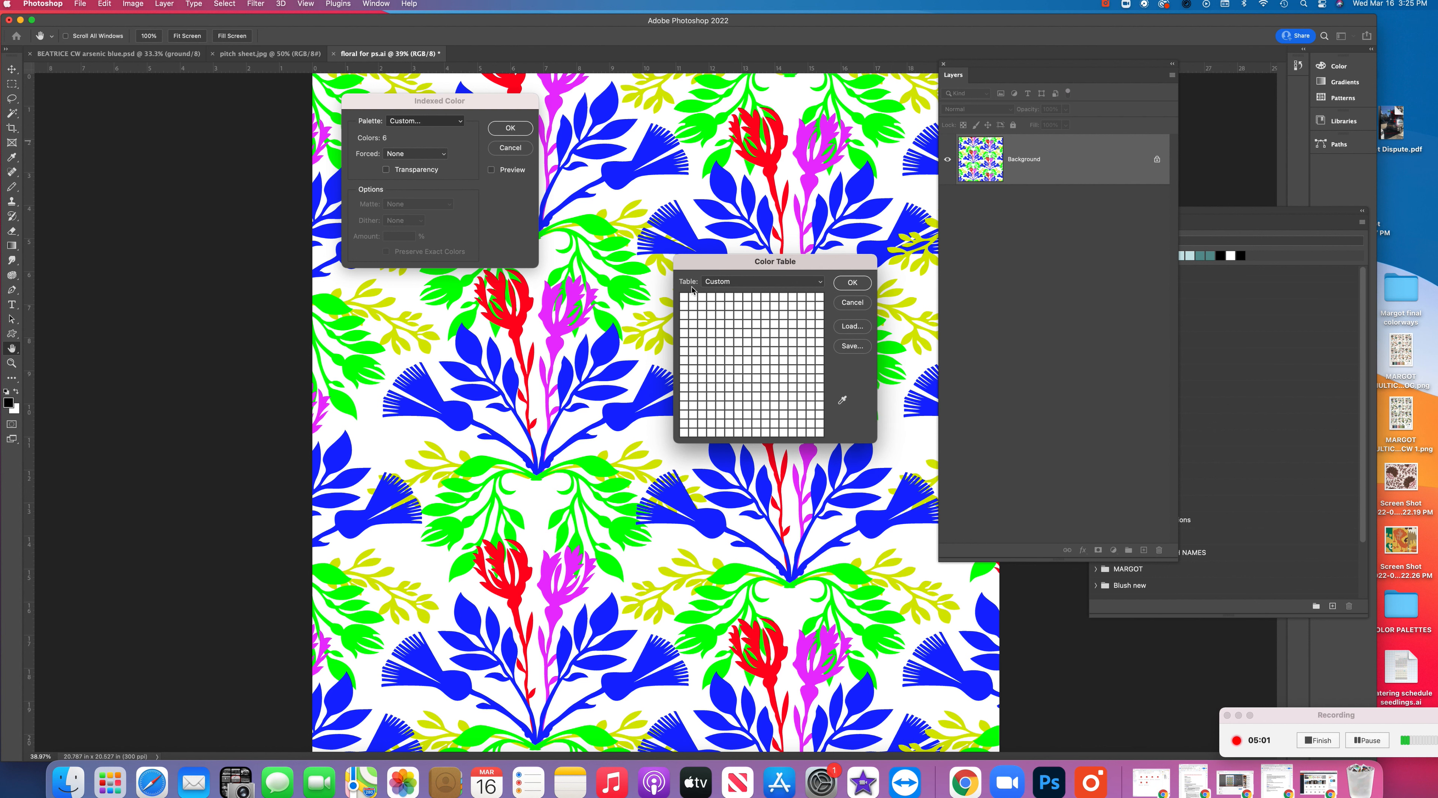
left_click(683, 297)
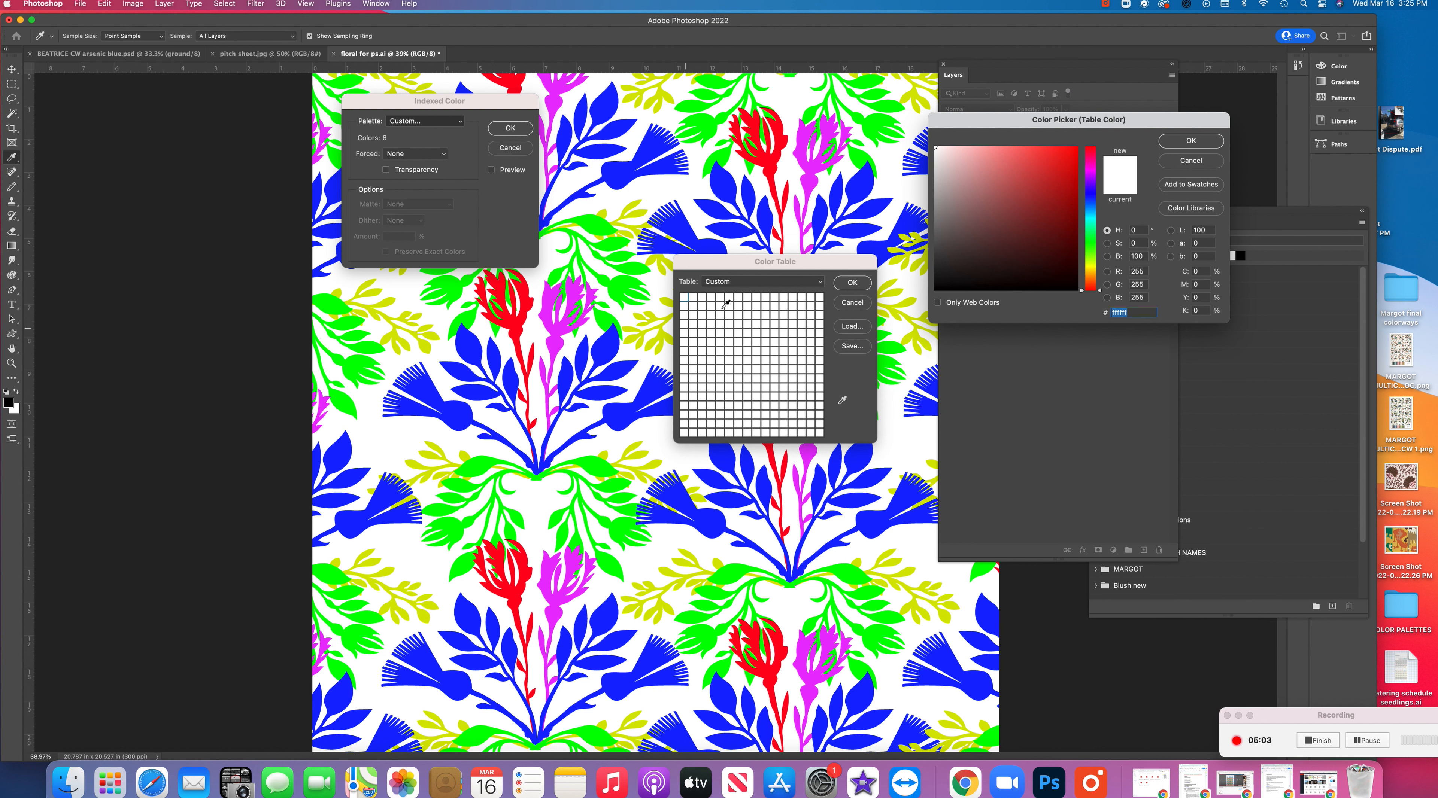
left_click(1191, 141)
left_click(692, 298)
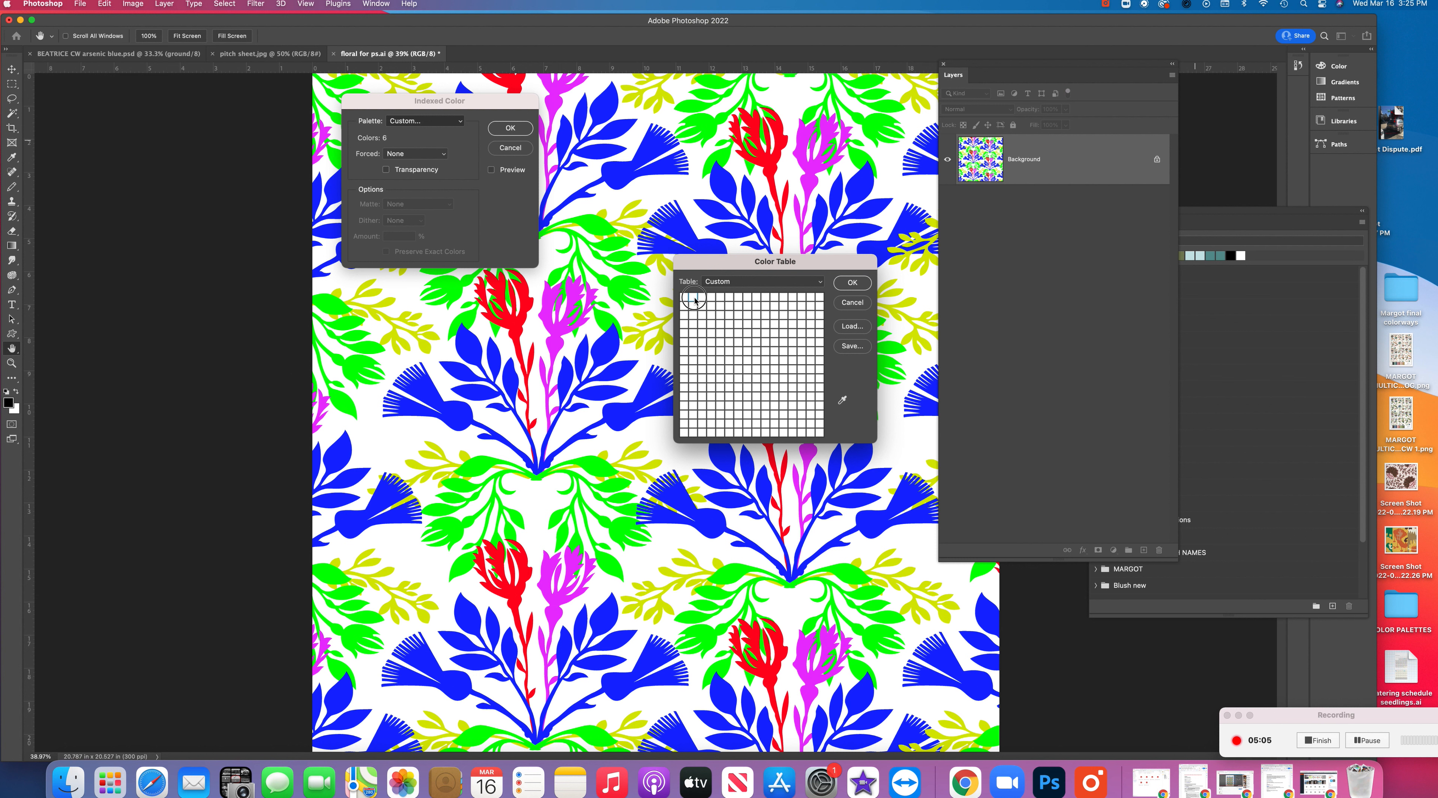
left_click(660, 386)
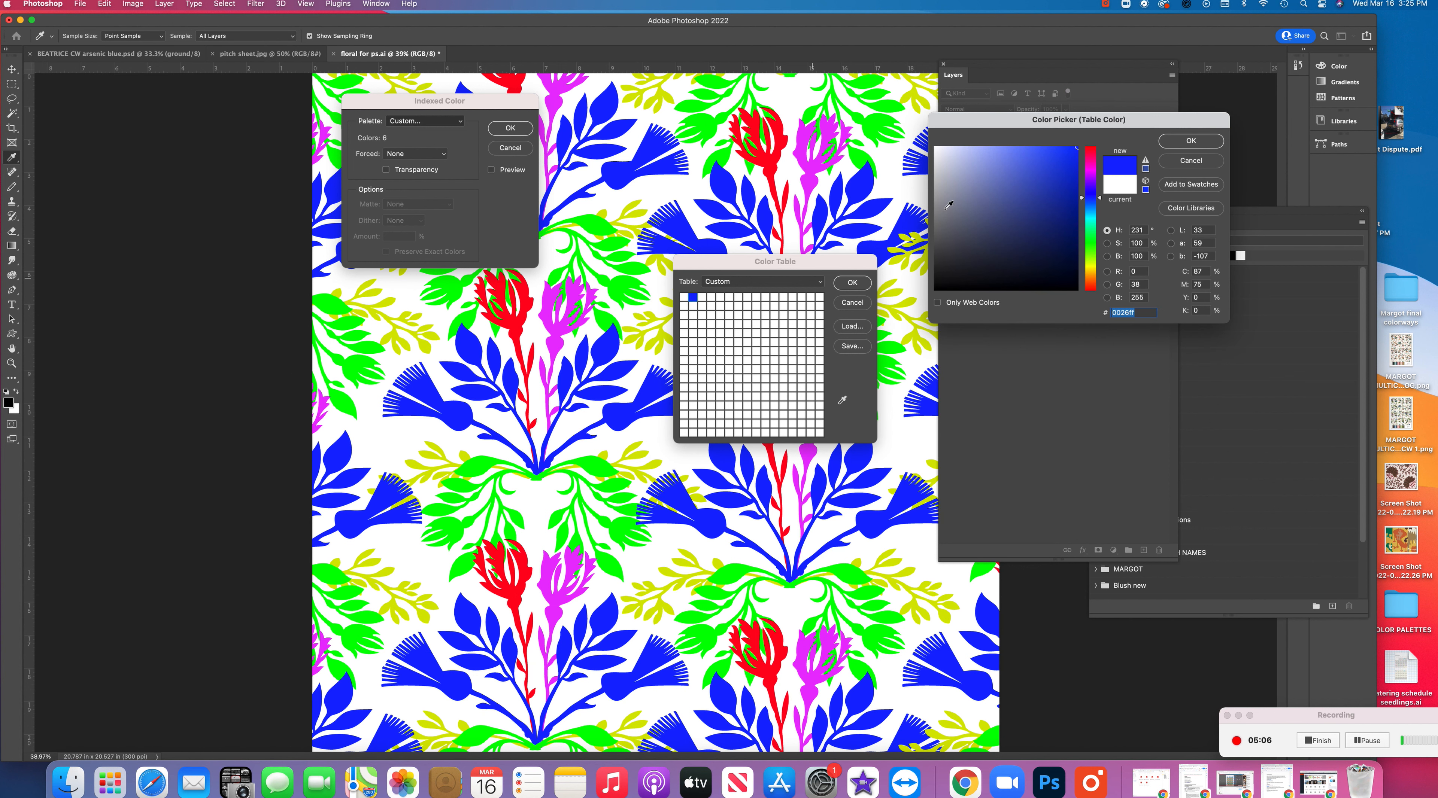
left_click(1191, 141)
left_click(703, 297)
left_click(528, 303)
left_click(1188, 142)
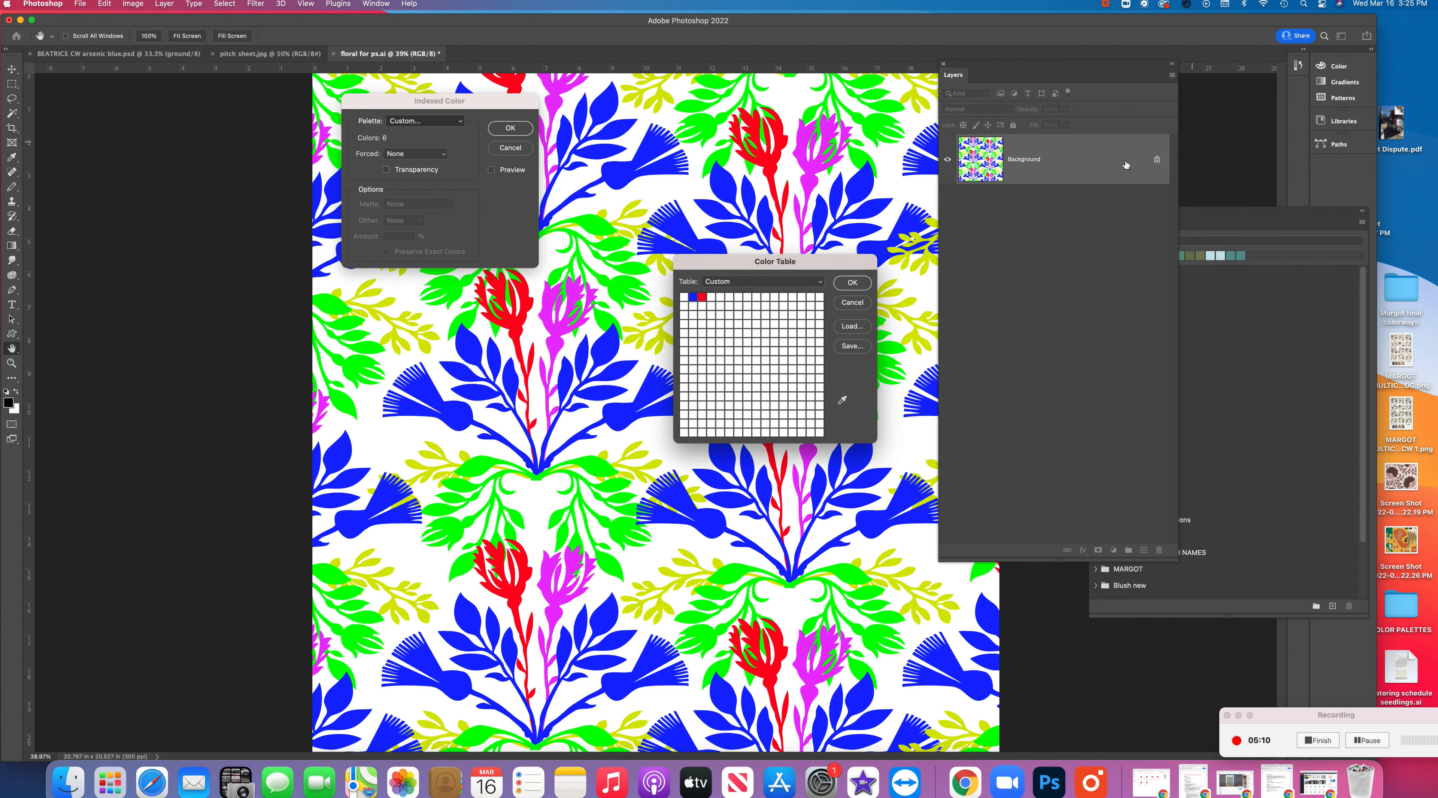
Sample the artwork's magenta, green and yellow into the fourth, fifth and sixth color table entries and accept the table
left_click(711, 297)
left_click(550, 315)
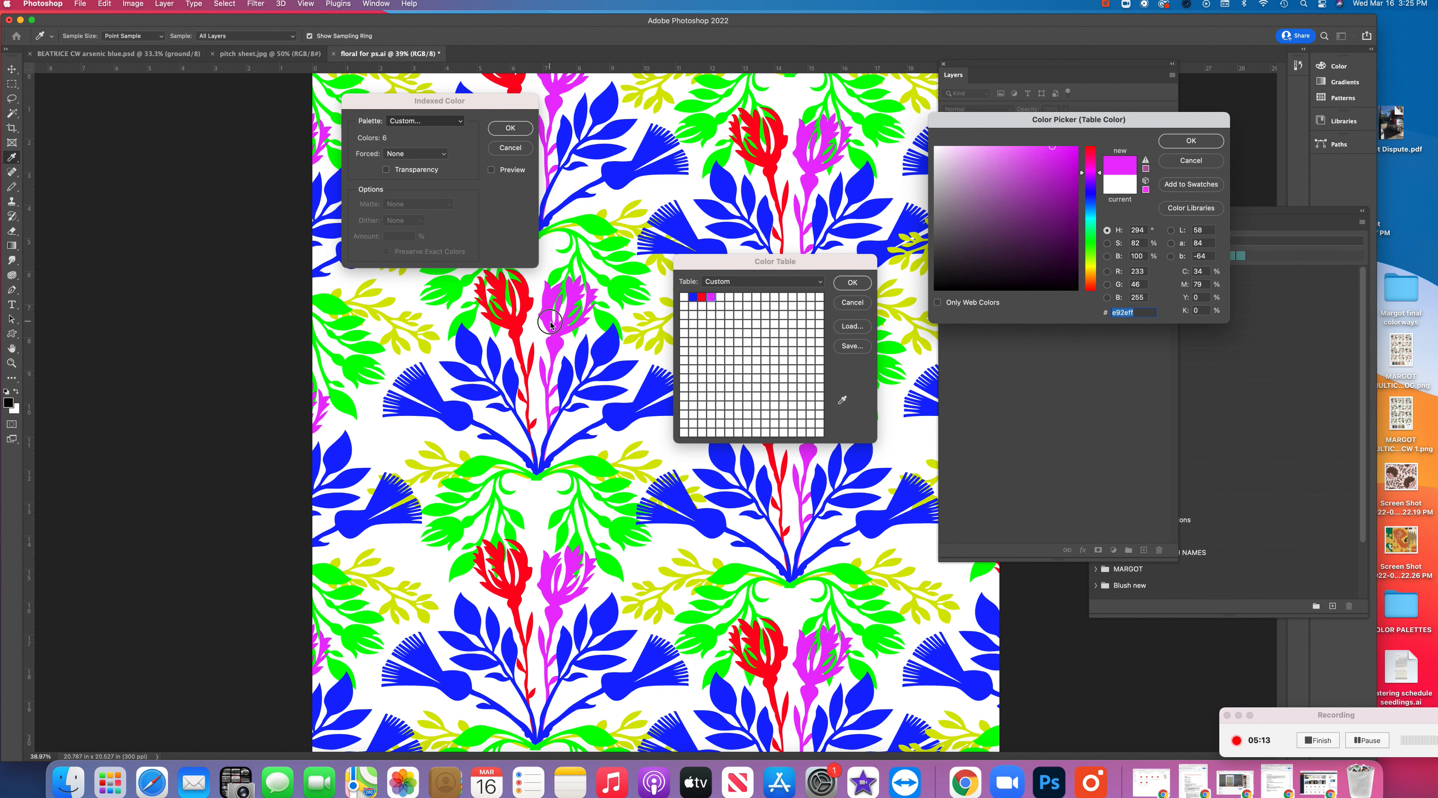
left_click(1167, 145)
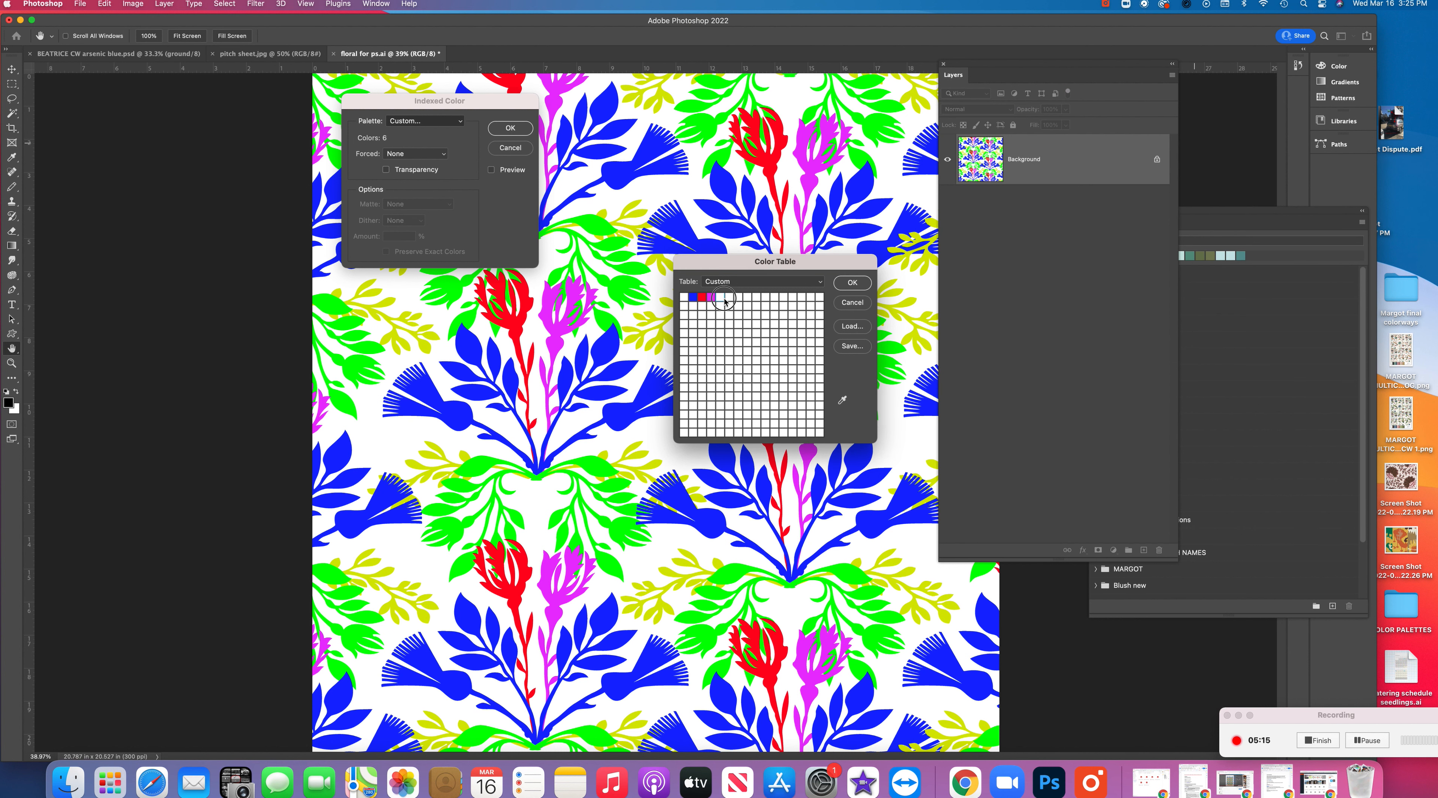
left_click(720, 297)
left_click(624, 283)
left_click(1173, 144)
left_click(729, 297)
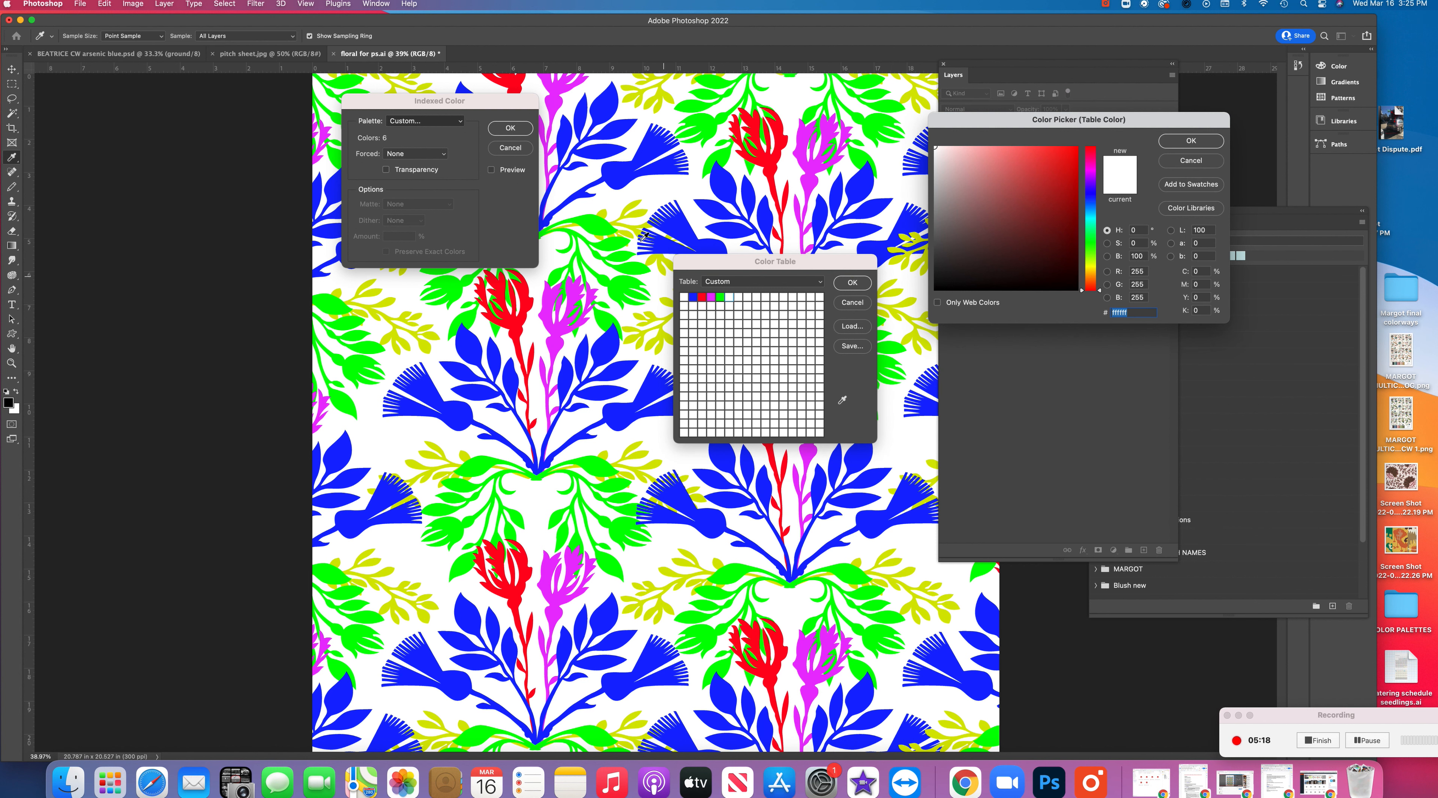
left_click(641, 211)
left_click(1191, 140)
left_click(851, 282)
Preview the custom palette, set Dither to None, and apply the Indexed Color conversion
left_click(491, 170)
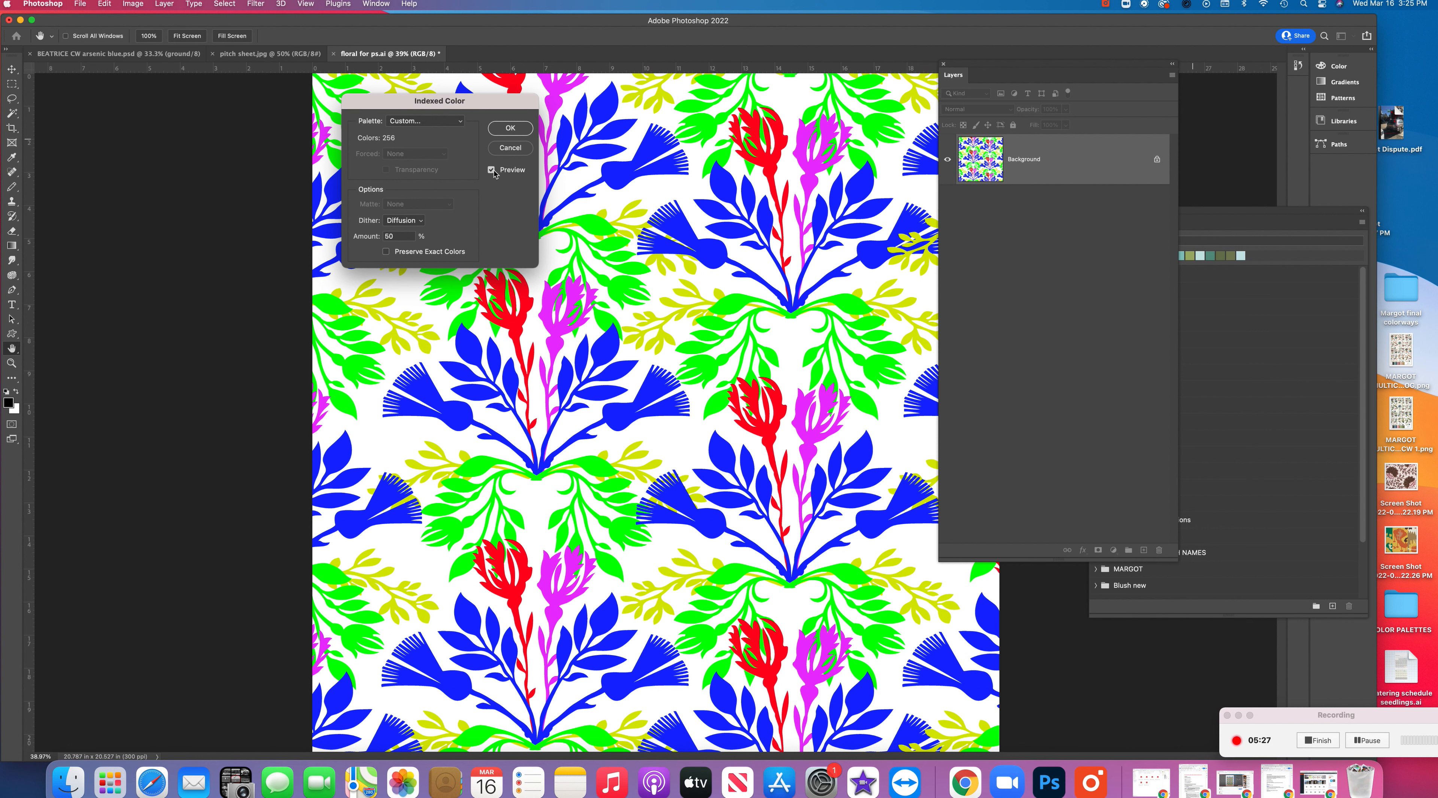
left_click(496, 173)
left_click(492, 170)
left_click(410, 221)
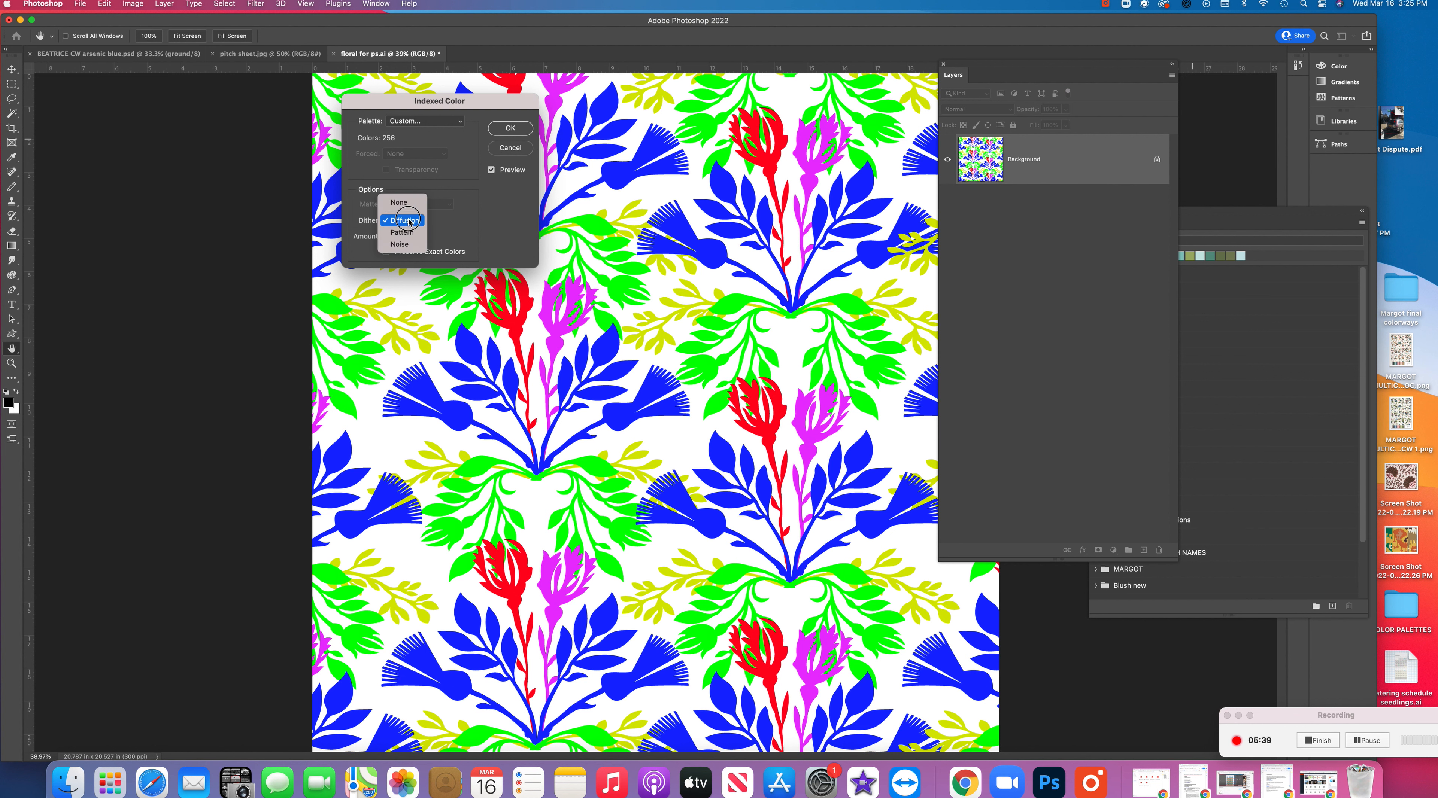
left_click(399, 202)
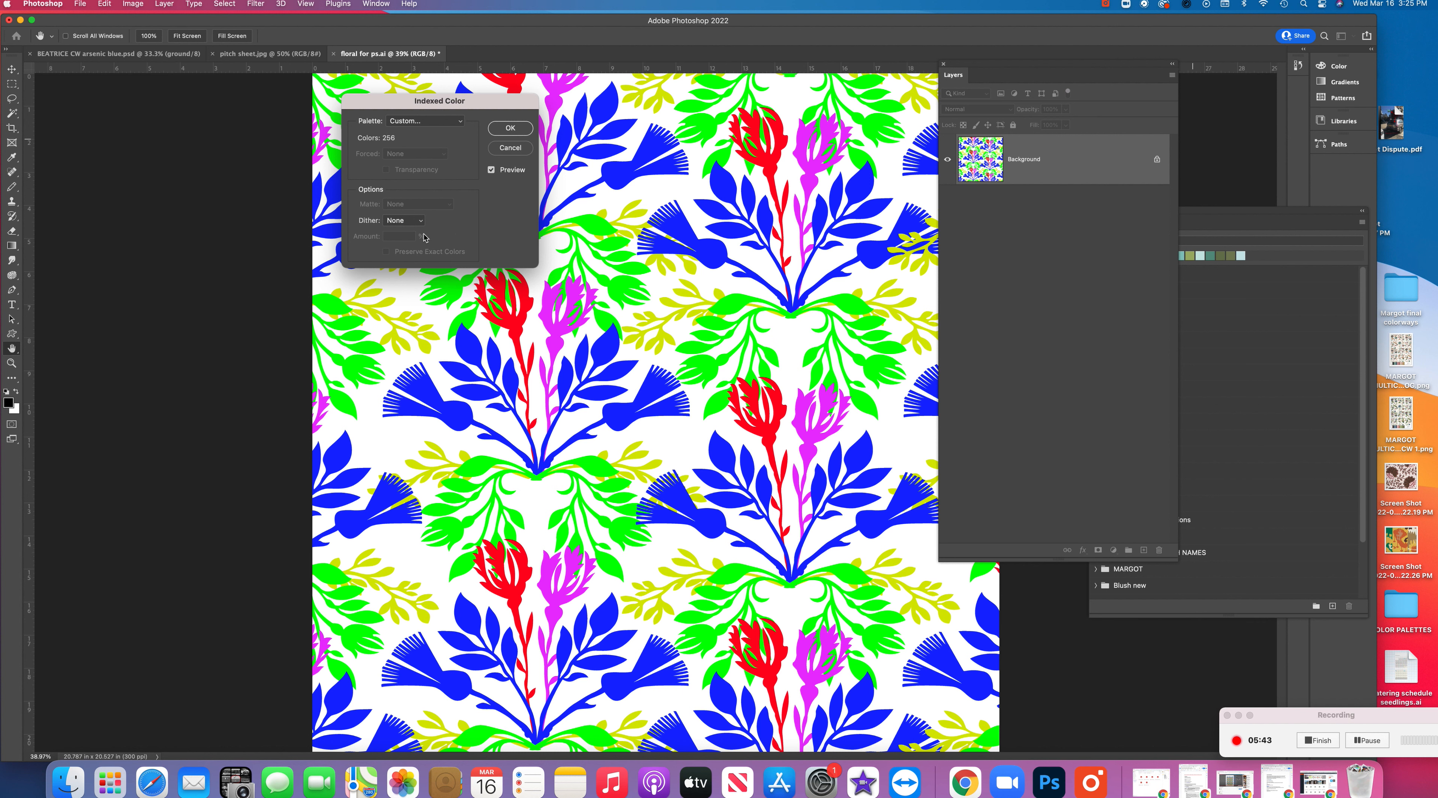
left_click(418, 220)
left_click(402, 242)
left_click(419, 220)
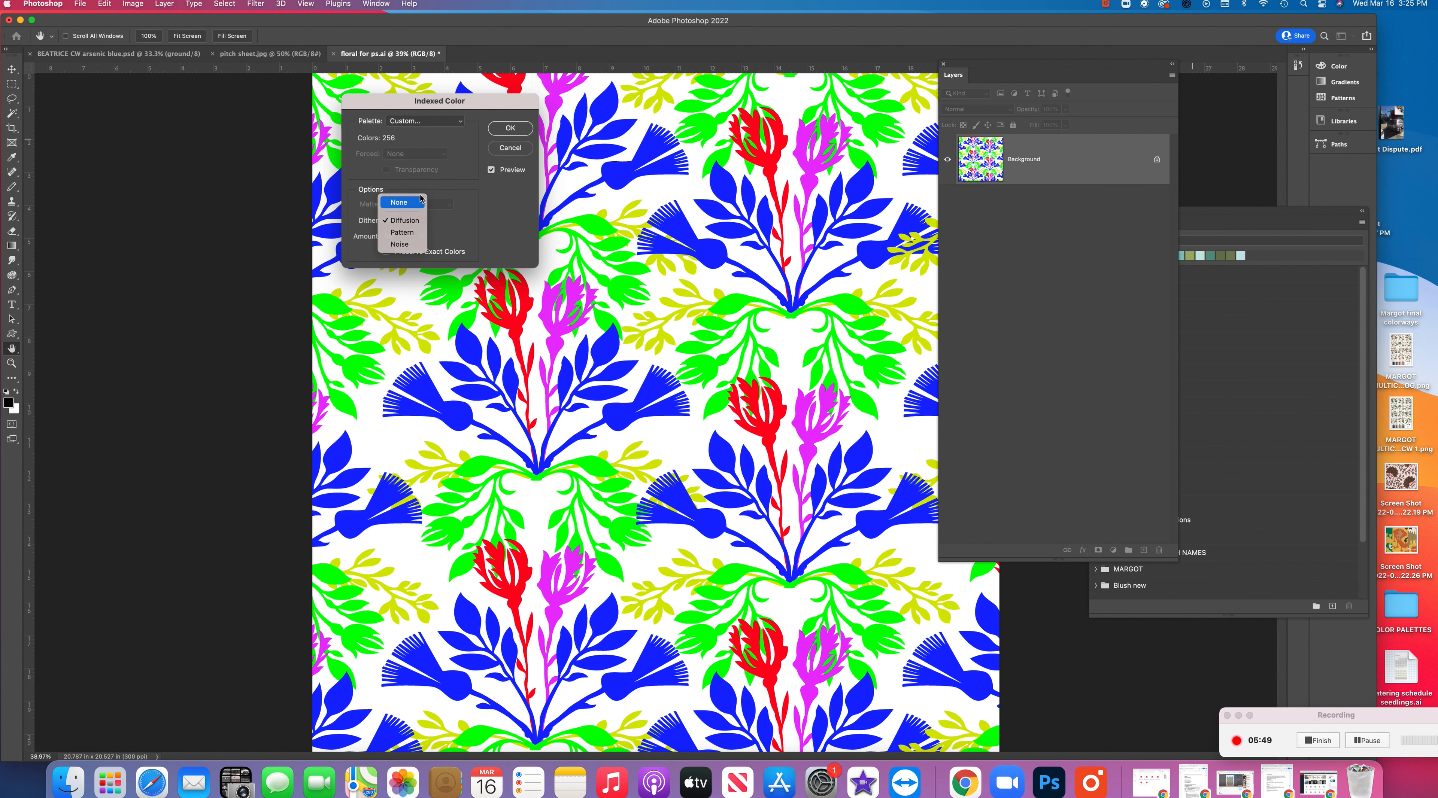
left_click(420, 202)
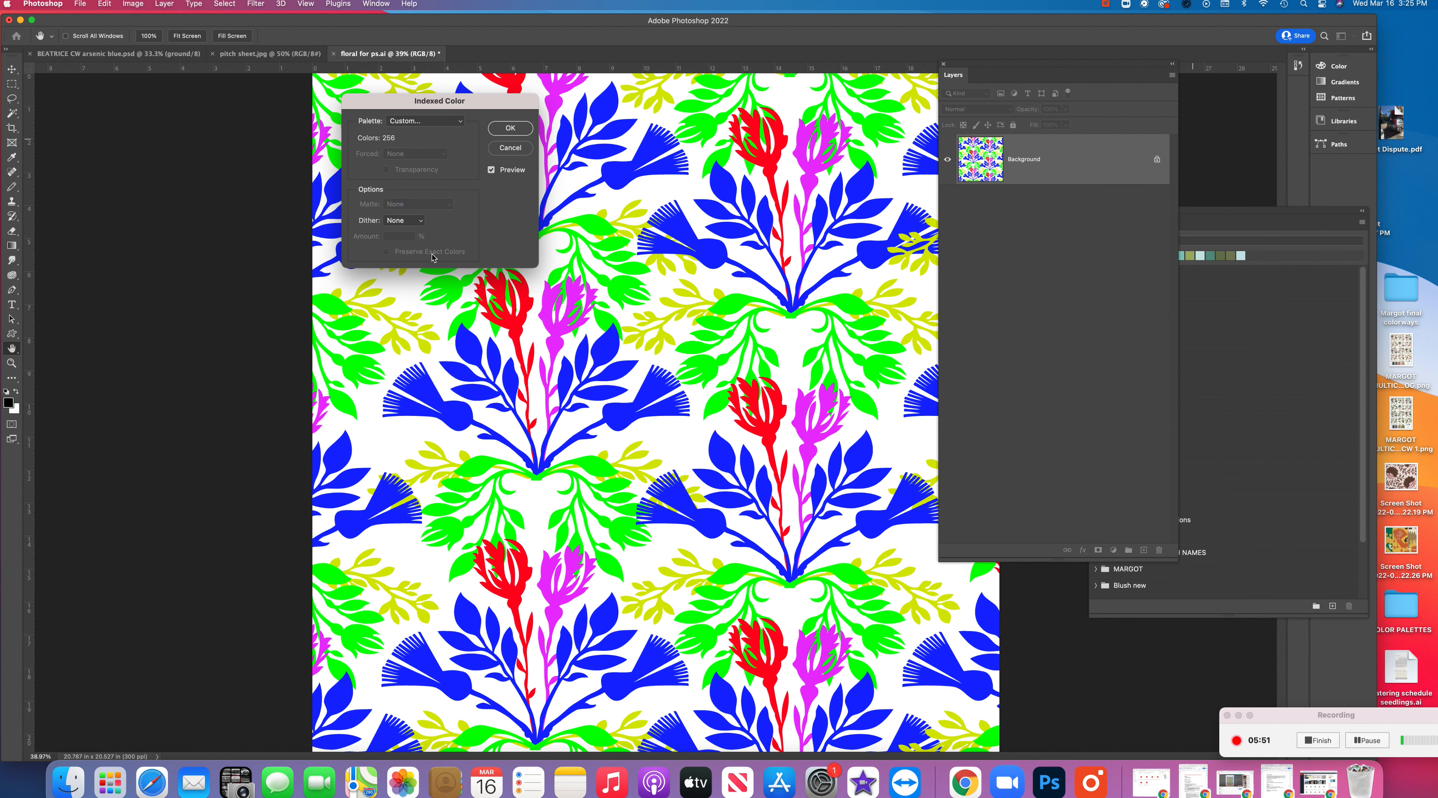
left_click(510, 128)
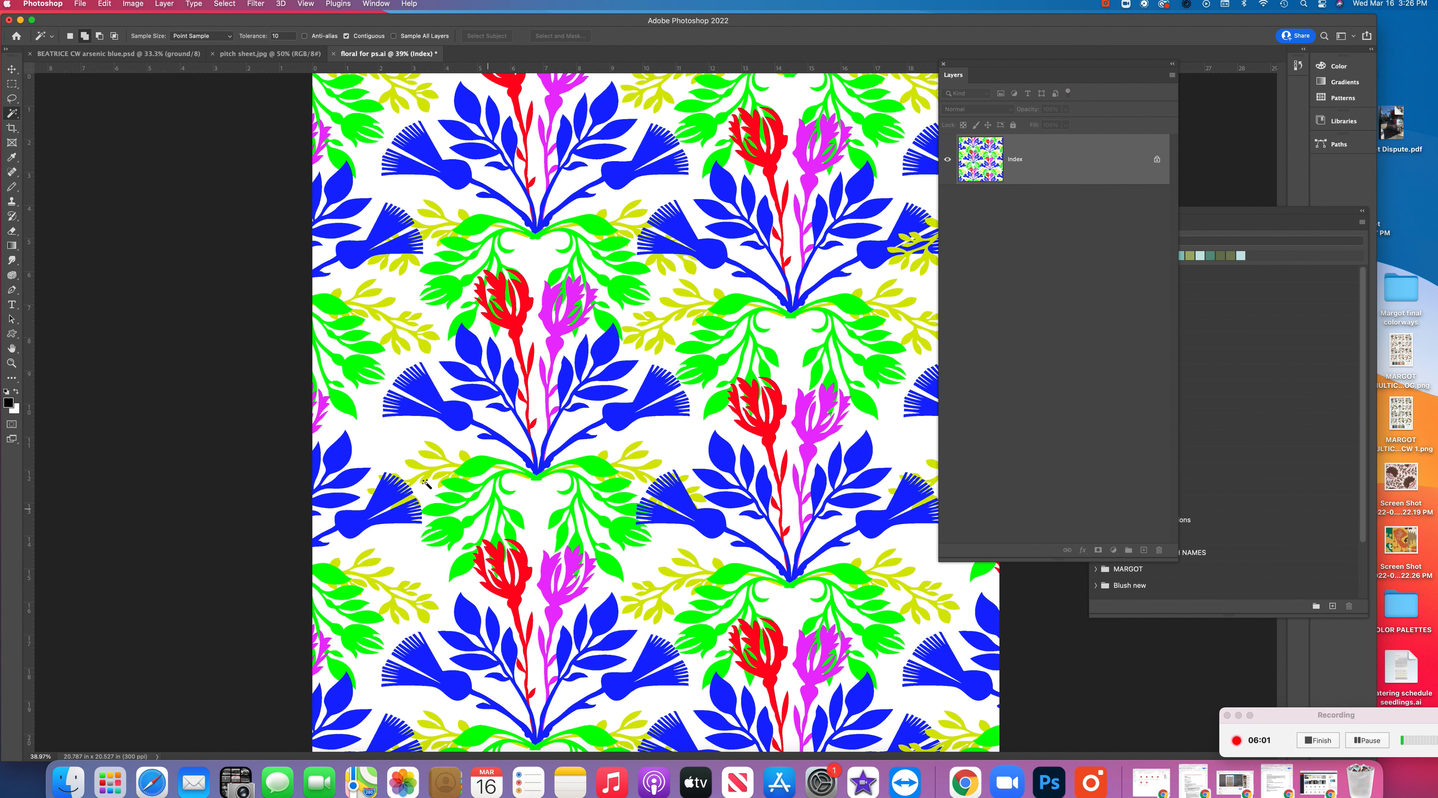
Try a freehand Pencil stroke across the floral motifs and undo it
left_click(11, 187)
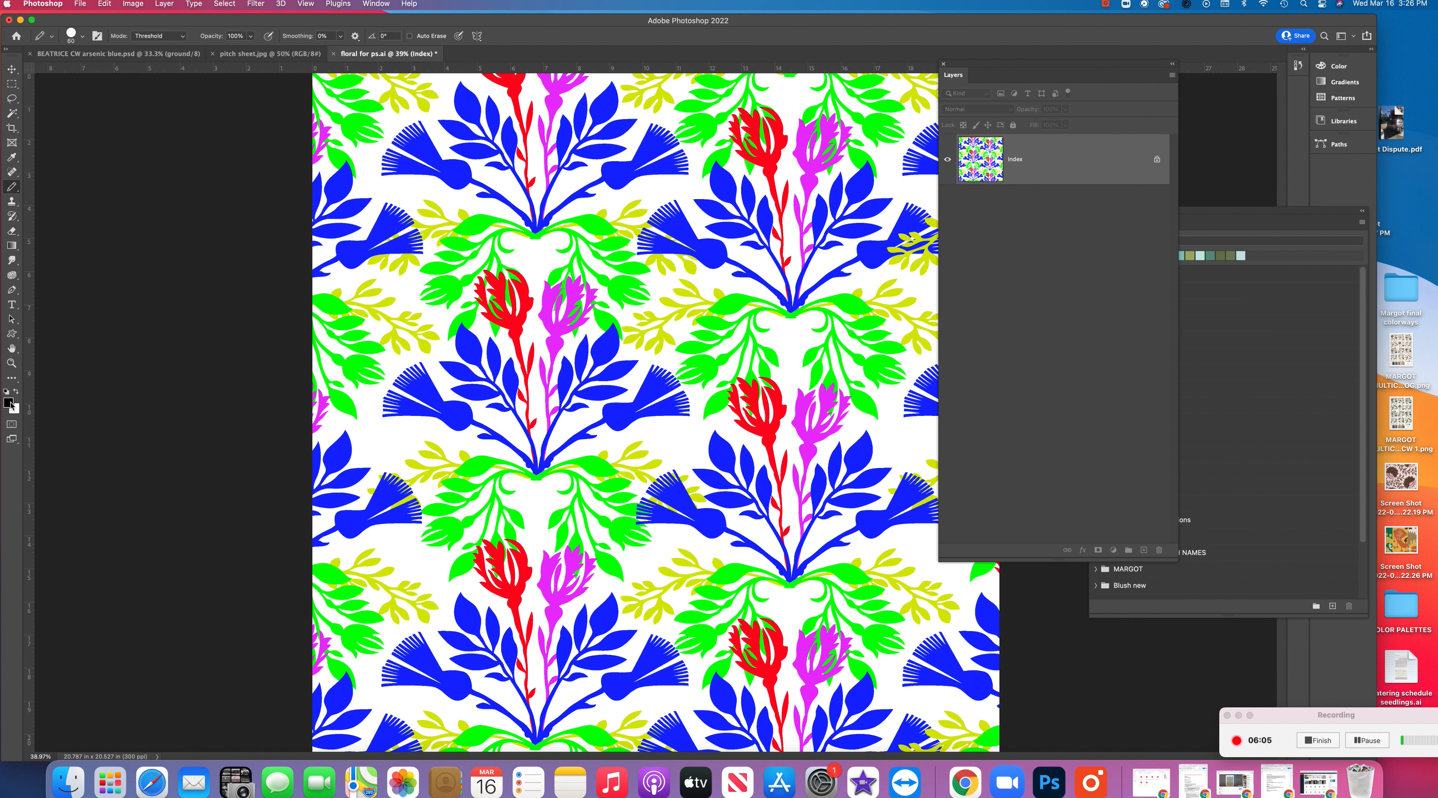
mouse_move(486, 316)
left_mouse_down()
mouse_move(564, 263)
mouse_move(682, 274)
mouse_move(615, 380)
mouse_move(614, 417)
left_mouse_up()
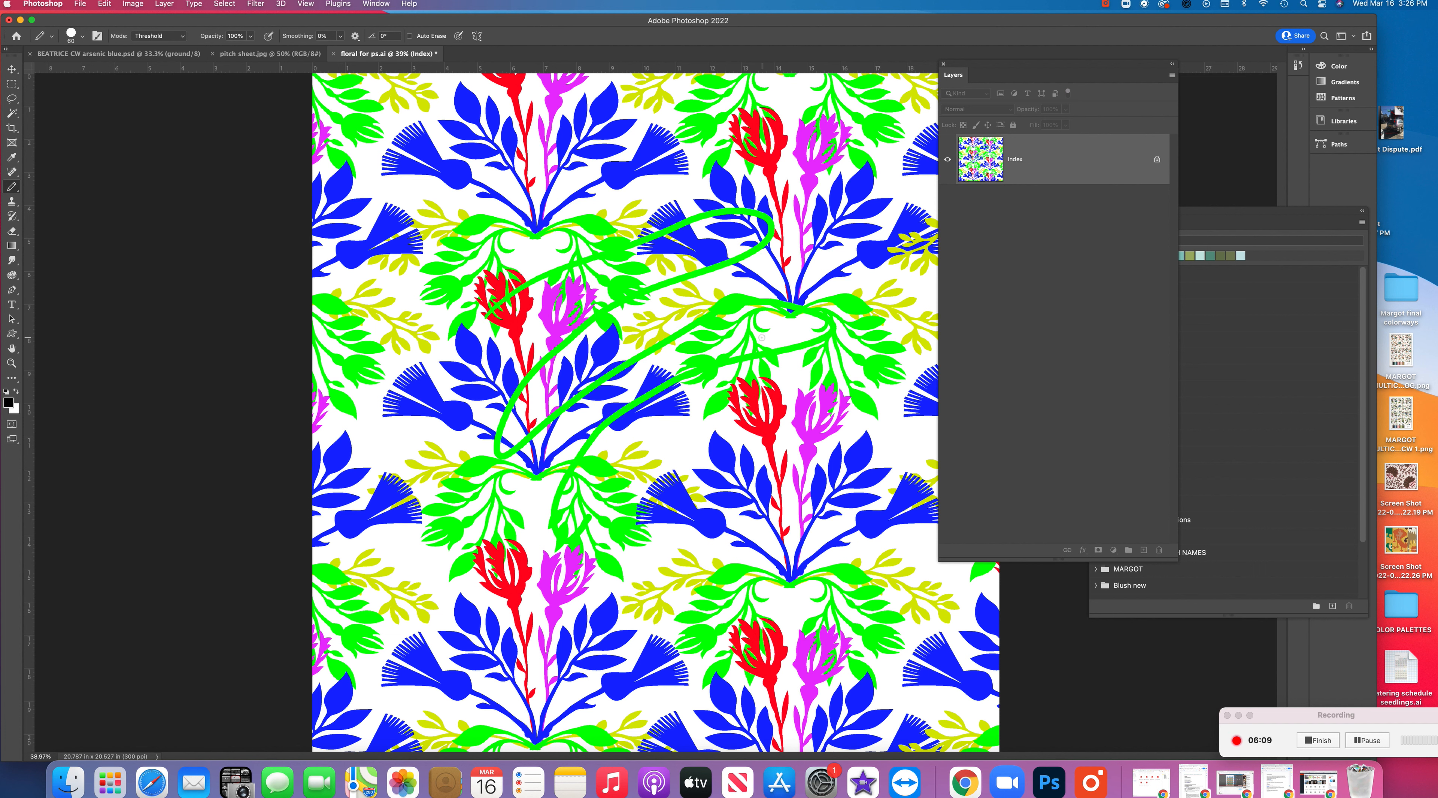
key("super+z")
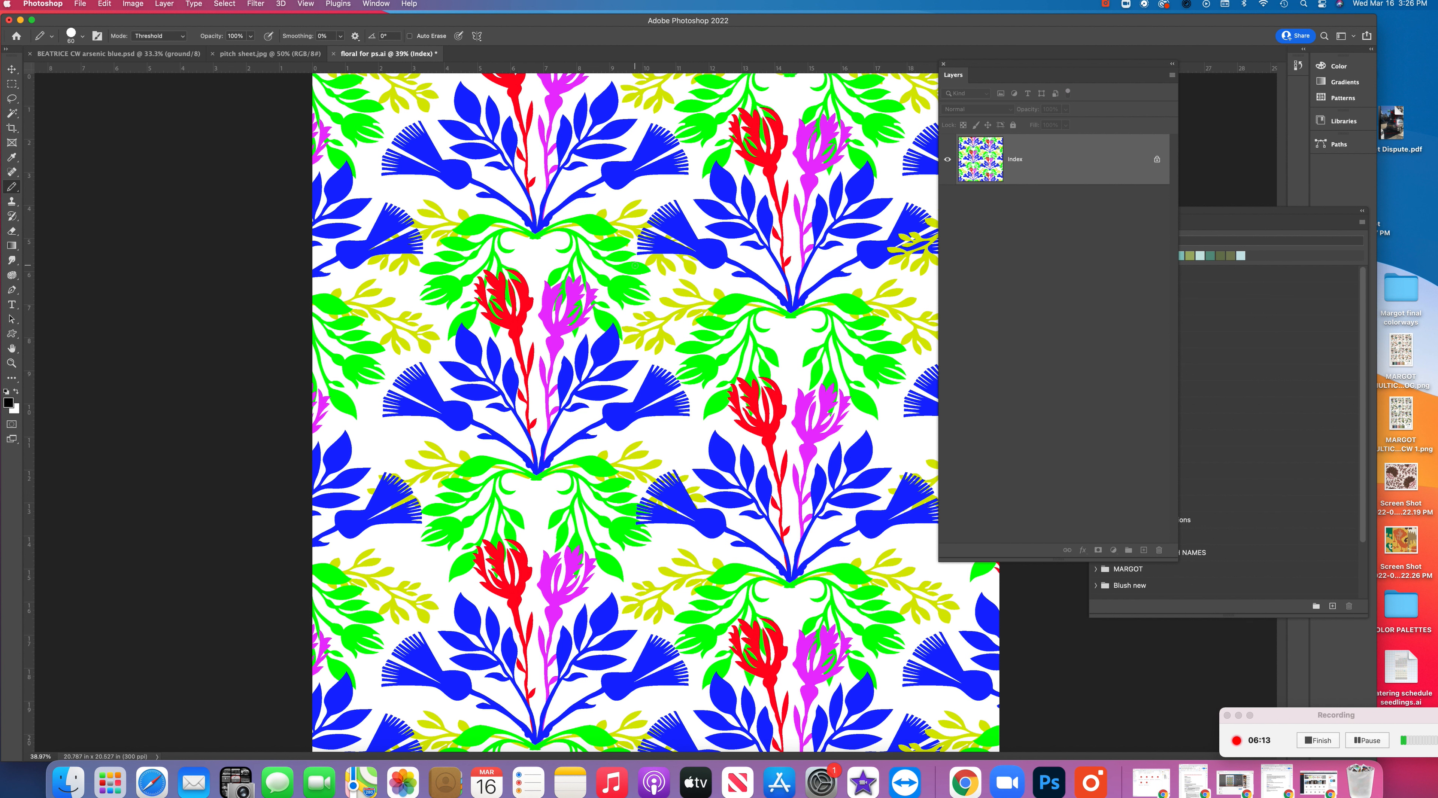
Shrink the Layers panel and move it off the artwork, then reposition and lengthen the Swatches panel to show all its groups
left_click_drag(1172, 555, 1145, 196)
left_click_drag(1057, 64, 1150, 31)
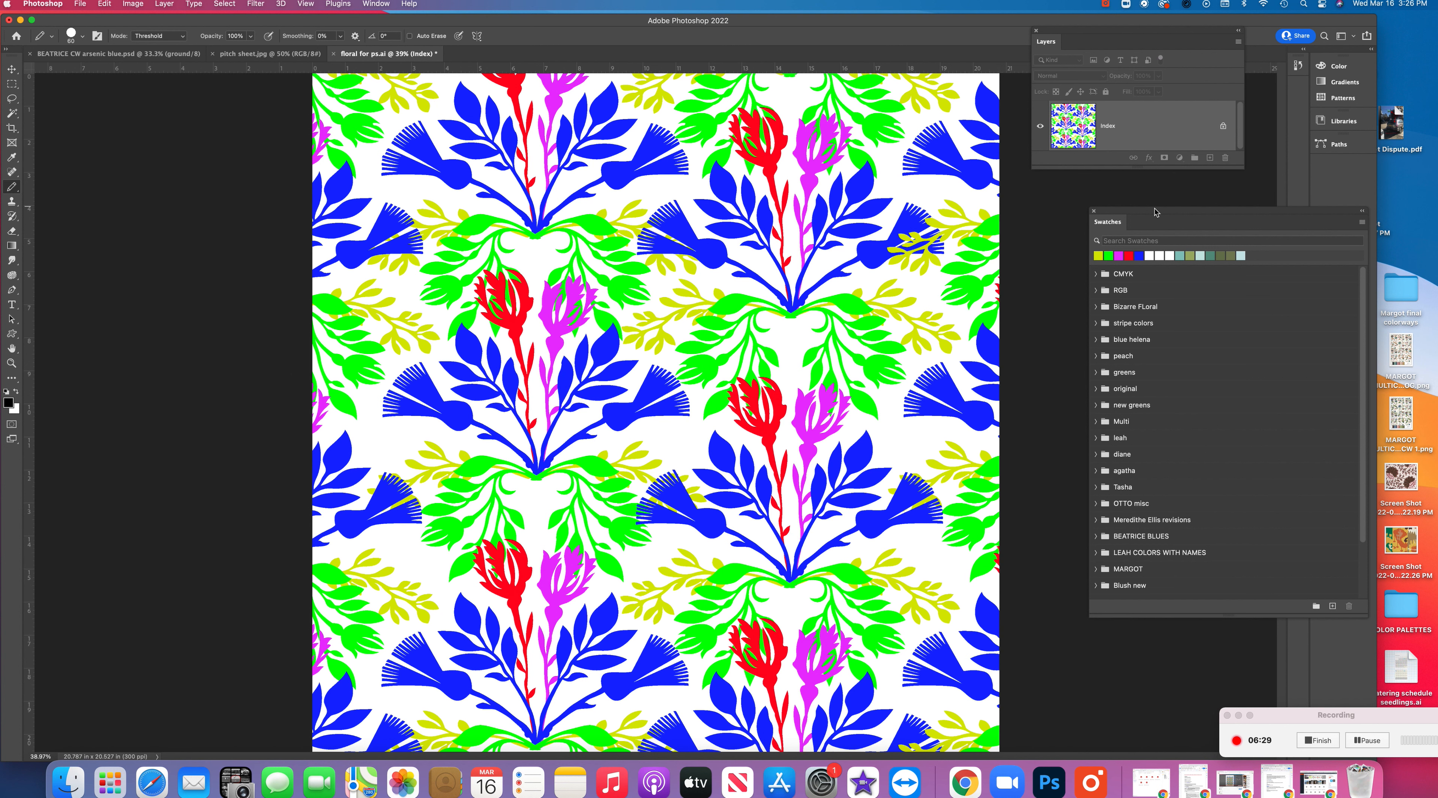
left_click_drag(1156, 212, 1084, 103)
left_click_drag(1290, 498, 1317, 572)
left_click(1027, 509)
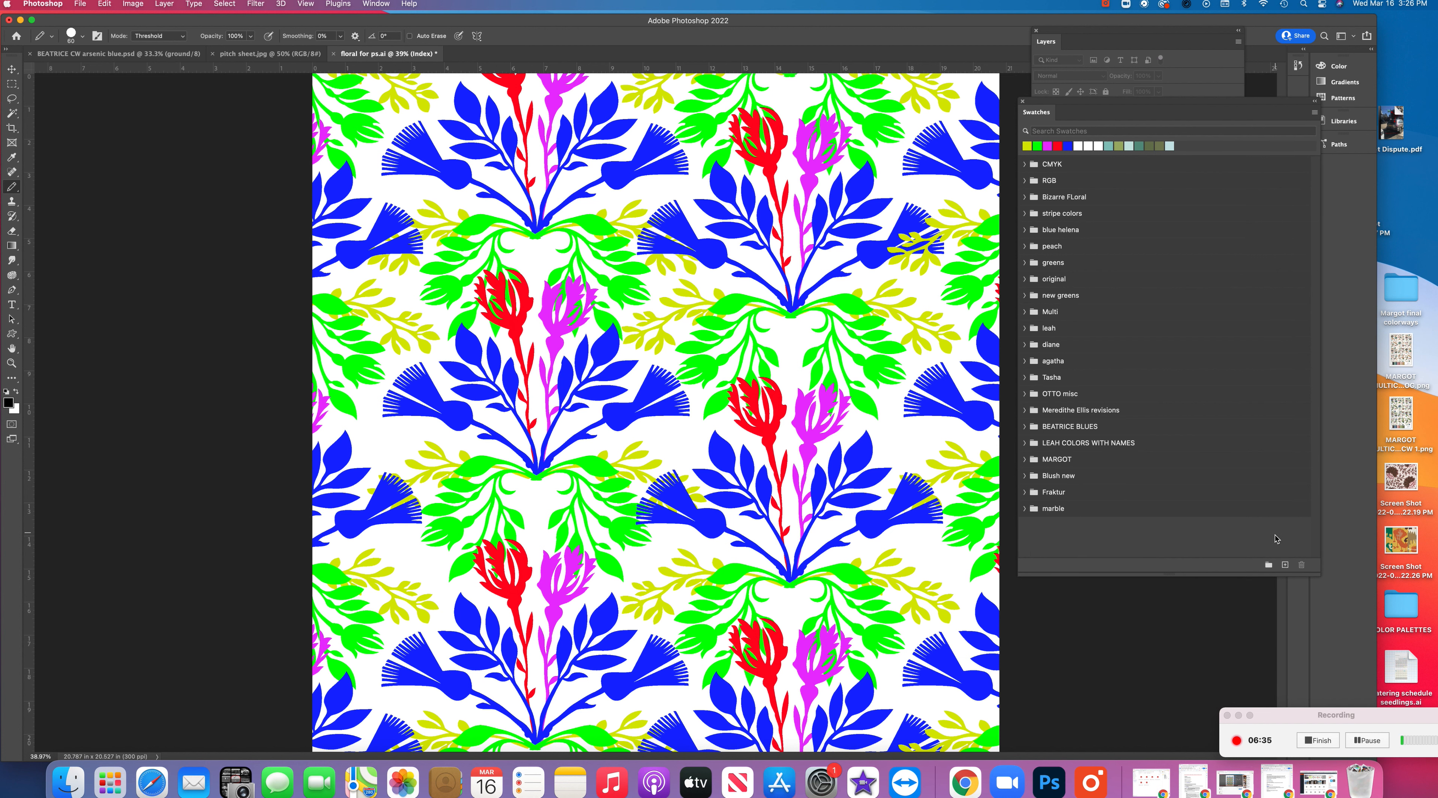
Create a new swatch group named "Original Colorways and Versions"
left_click(1269, 566)
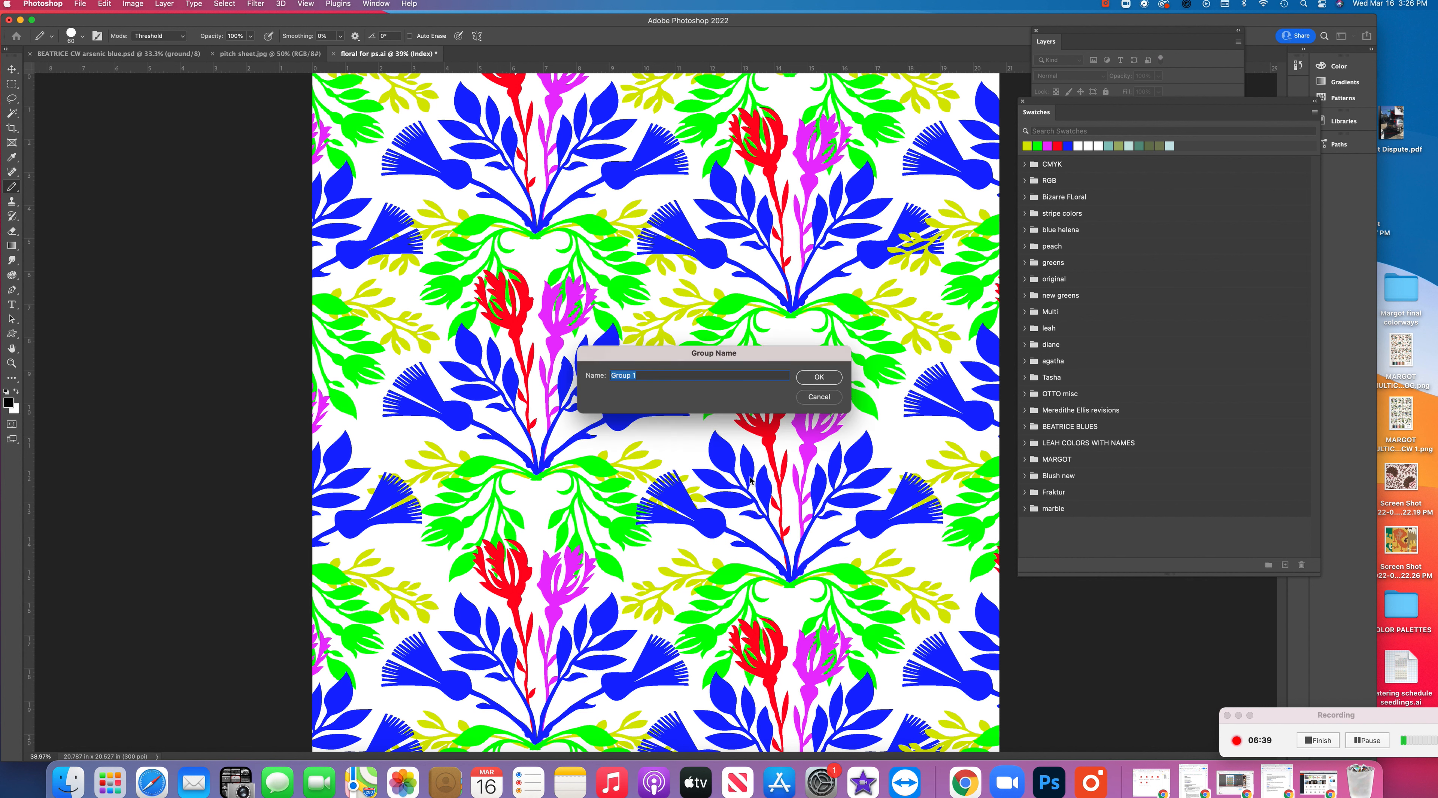
type("Oro")
type("iginal Colorway")
type("s and Versions")
key("Return")
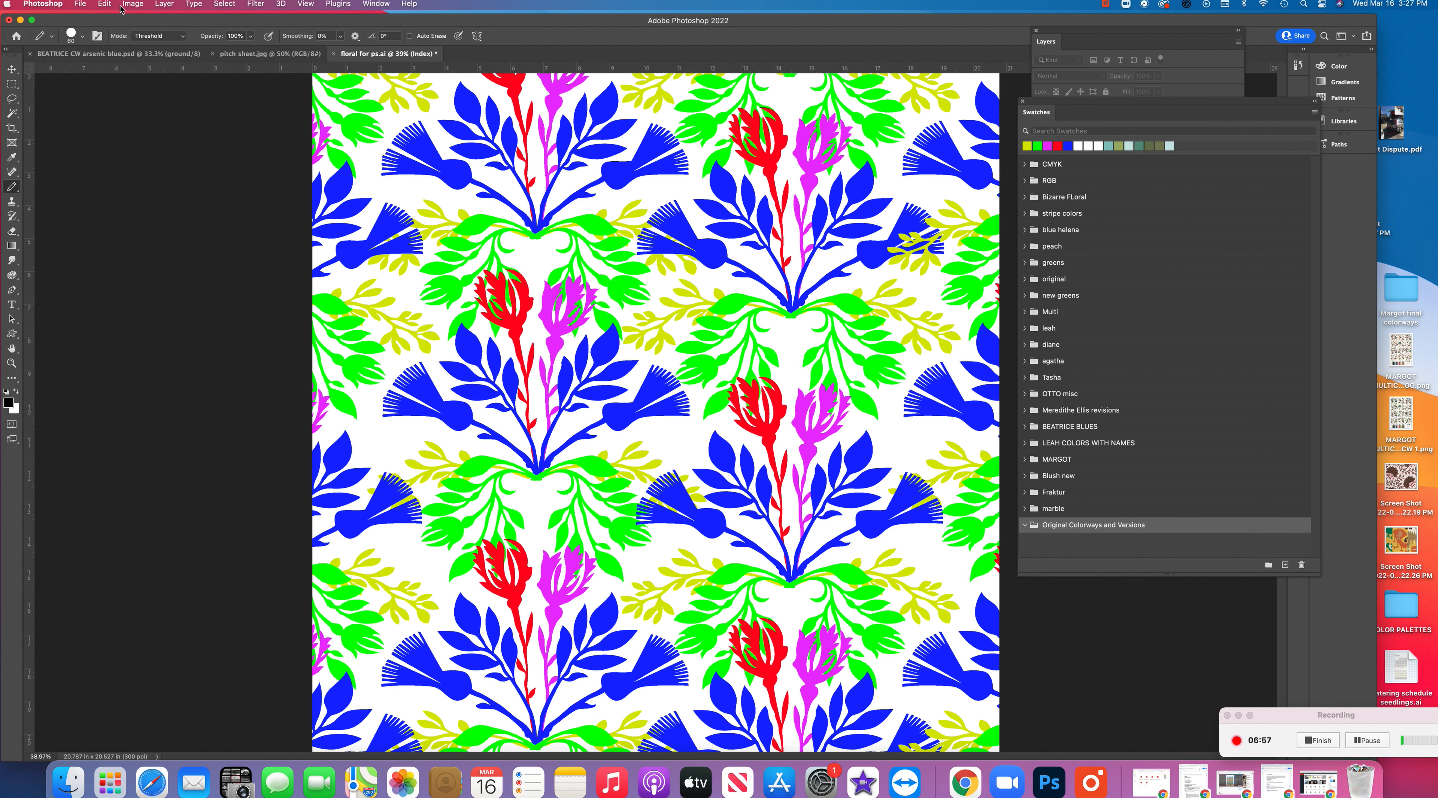
Save the indexed image's color table to the Desktop as "OG cw" and close the table
left_click(133, 4)
left_click(132, 18)
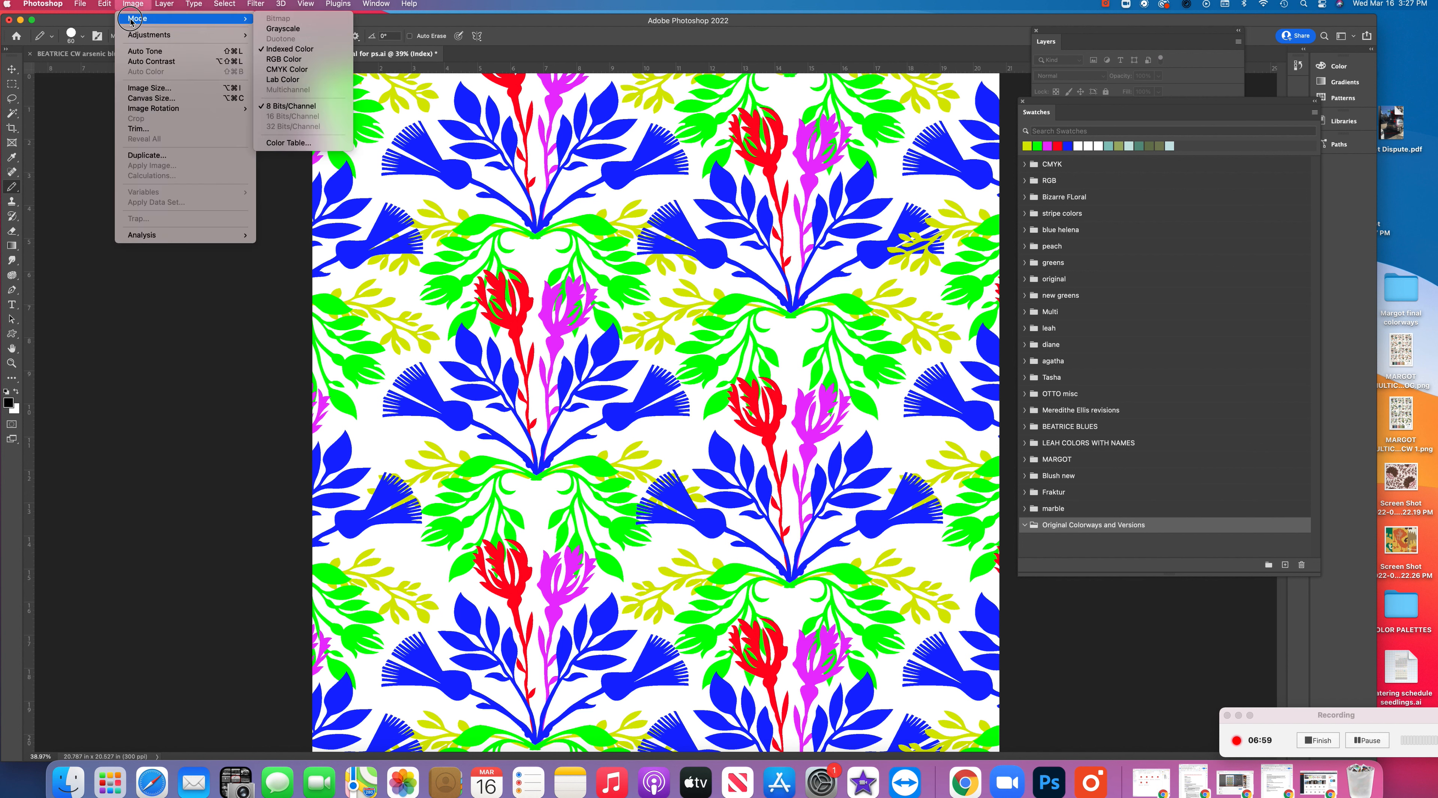
left_click(346, 143)
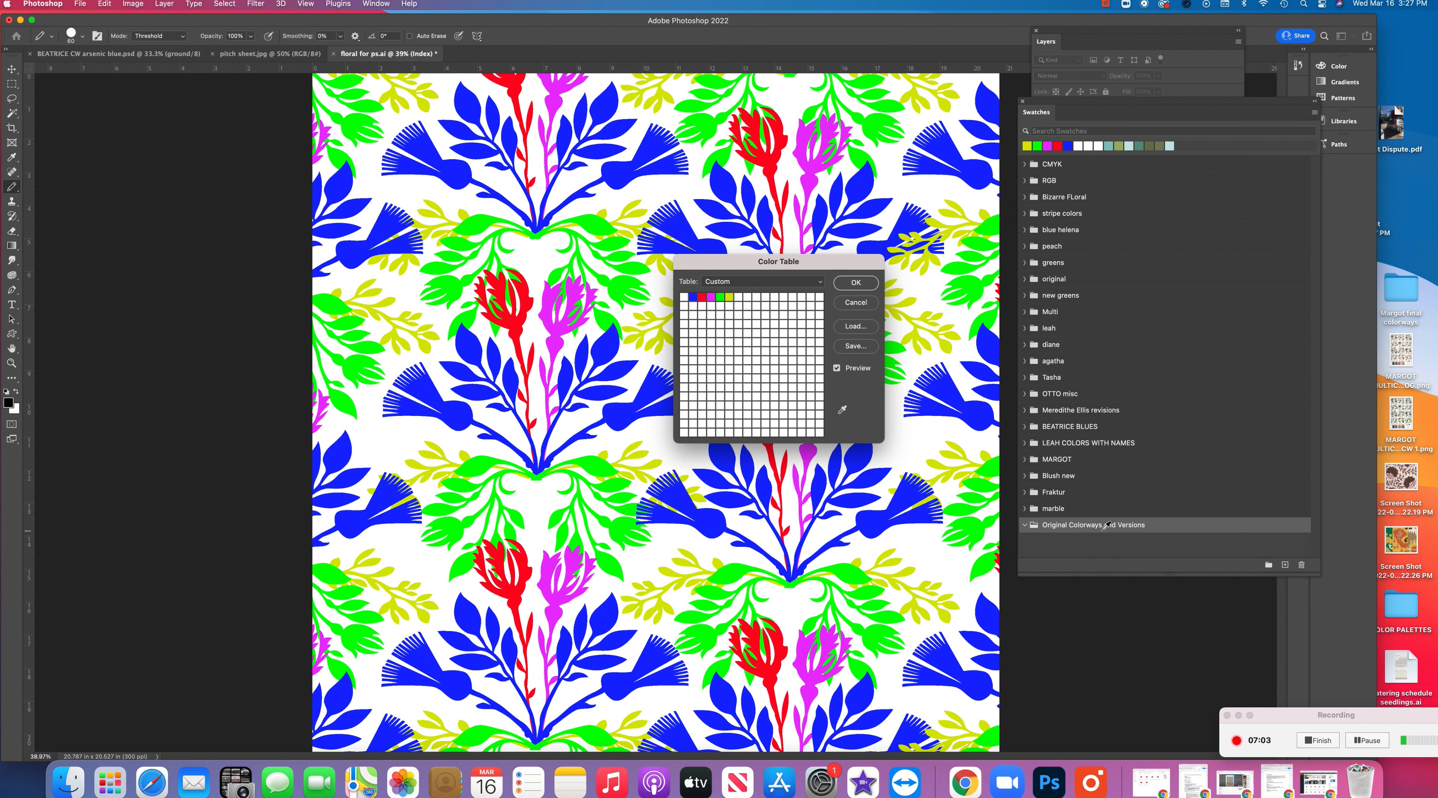
left_click(859, 349)
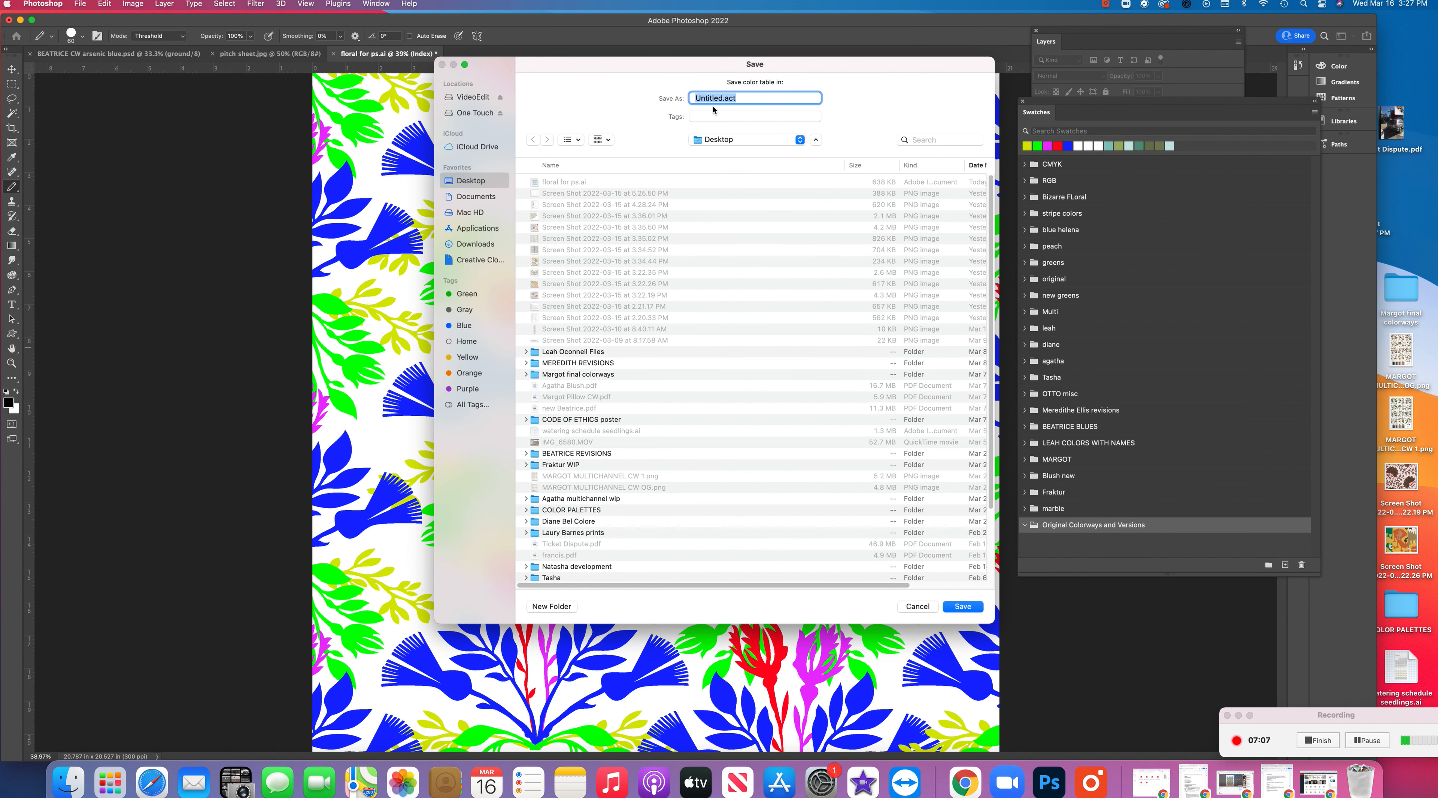
type("OG cw")
key("Return")
left_click(855, 283)
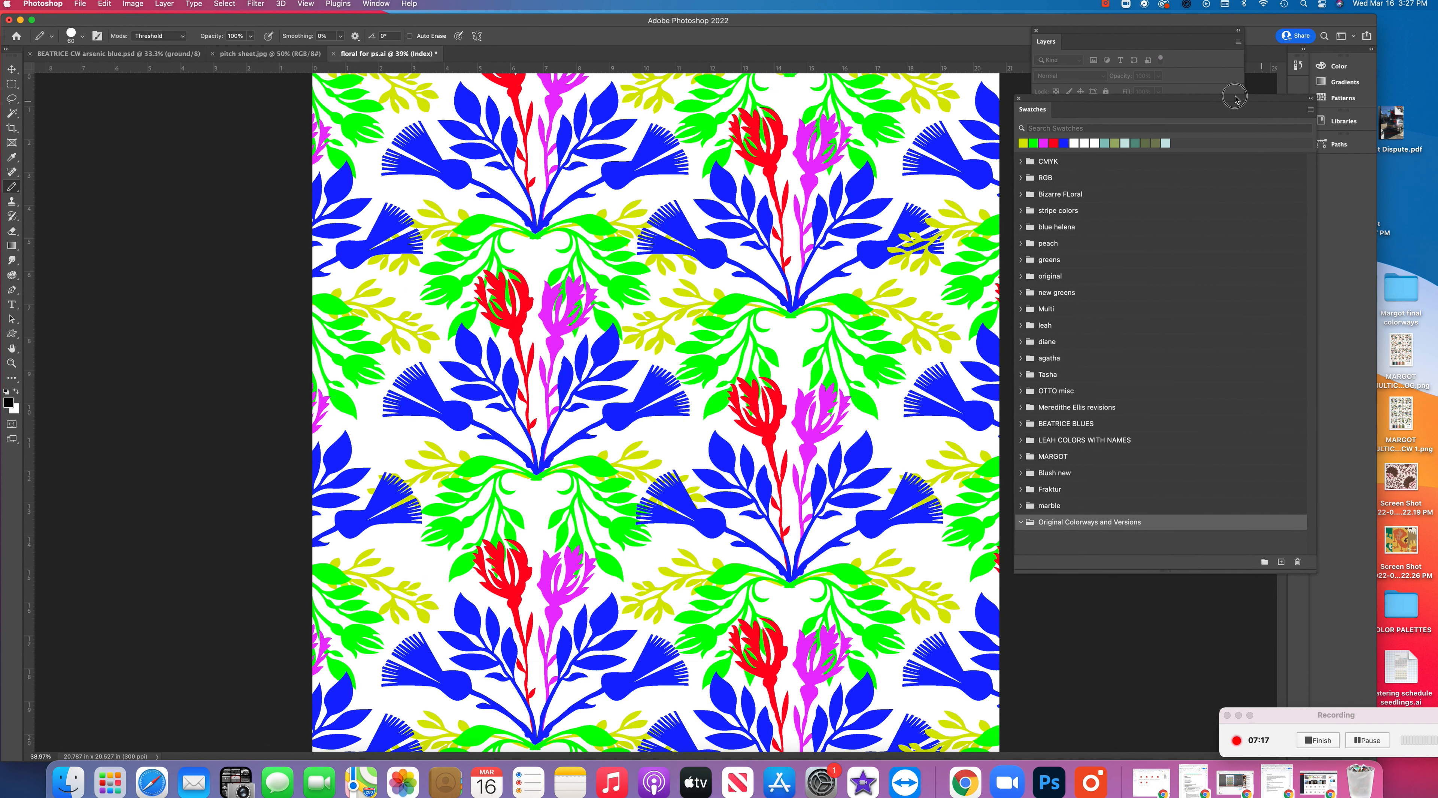
Move the Swatches panel further over the artwork and import the saved "OG cw" color table from the Desktop as swatches
left_click_drag(1311, 116, 1157, 99)
left_click(1158, 99)
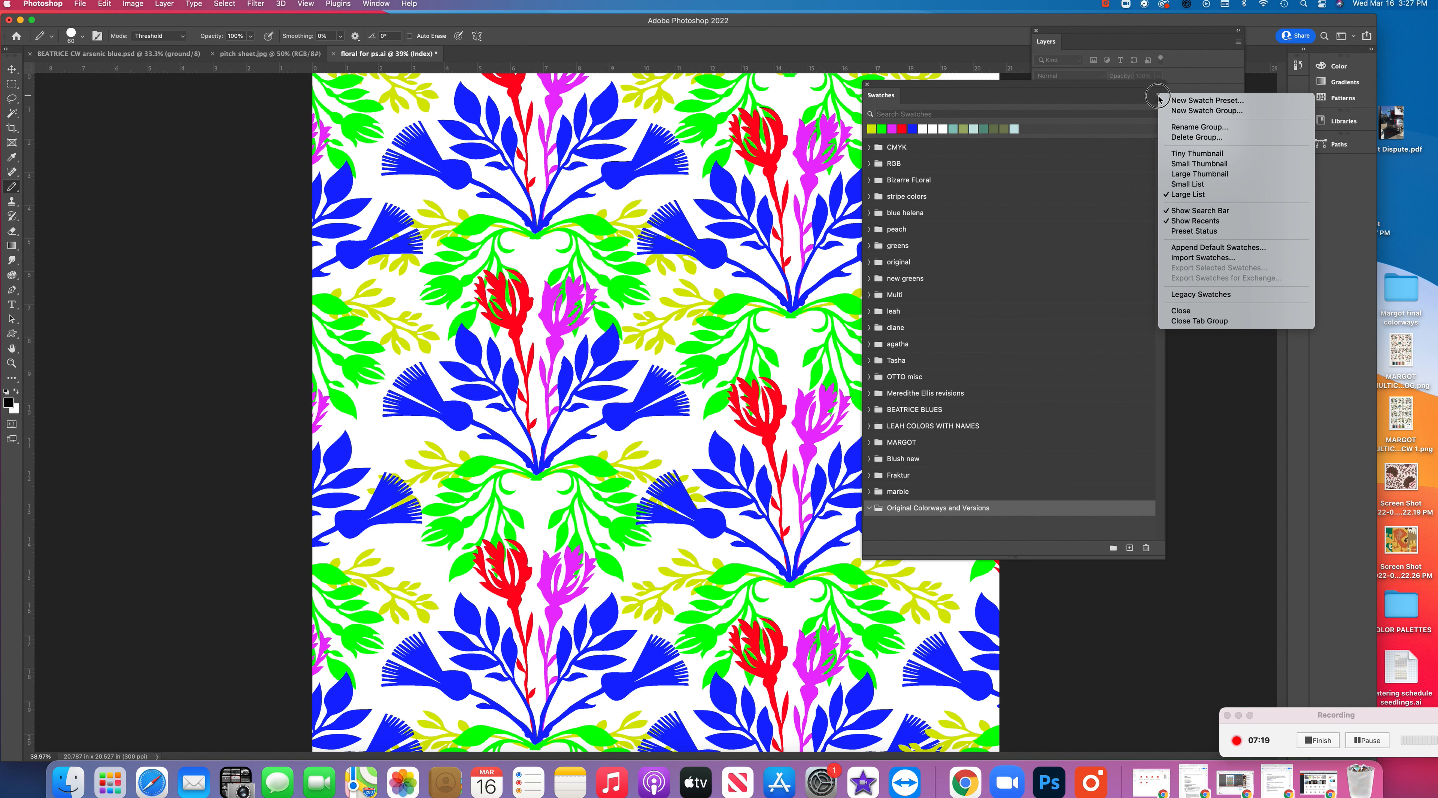
left_click(1202, 258)
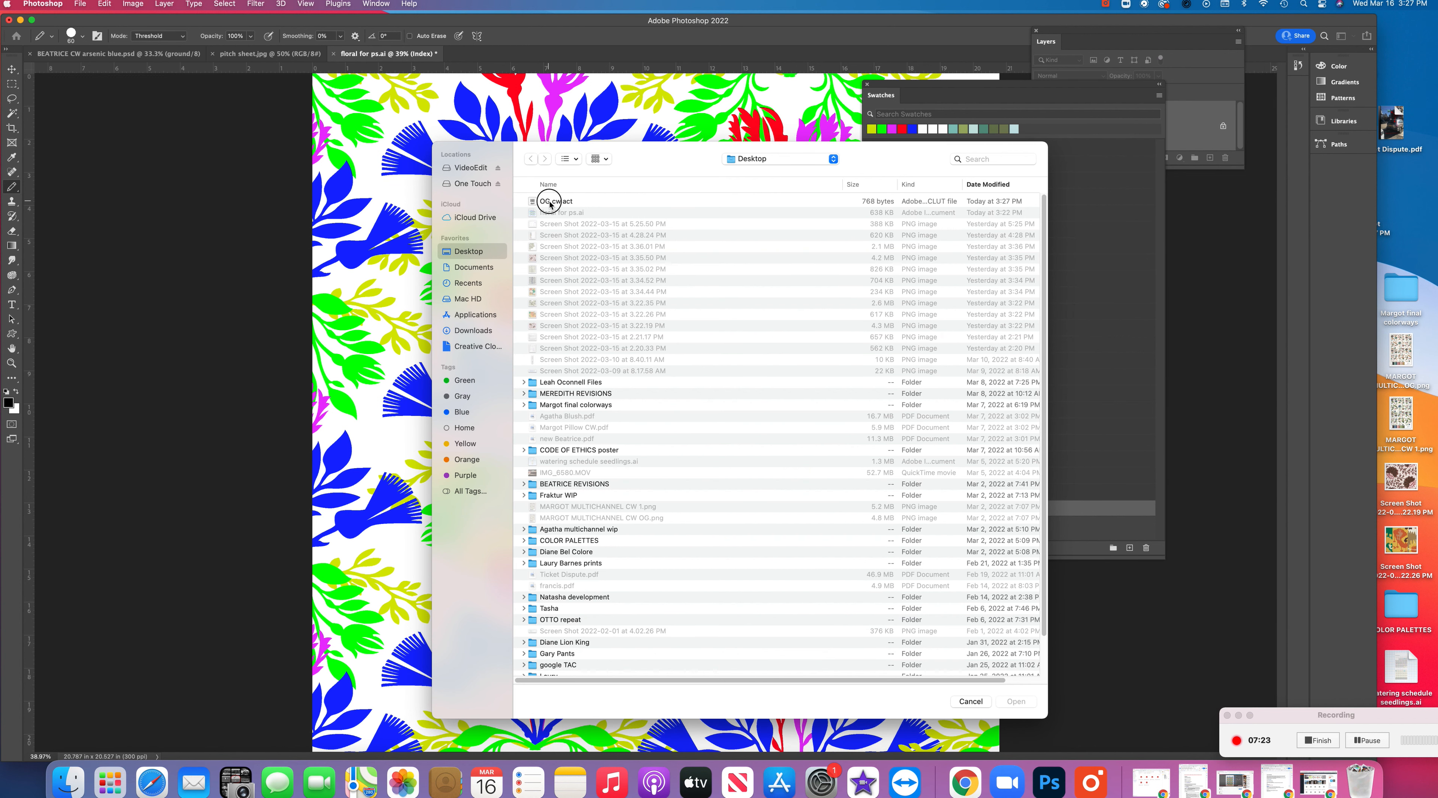
left_click(547, 202)
left_click(1016, 702)
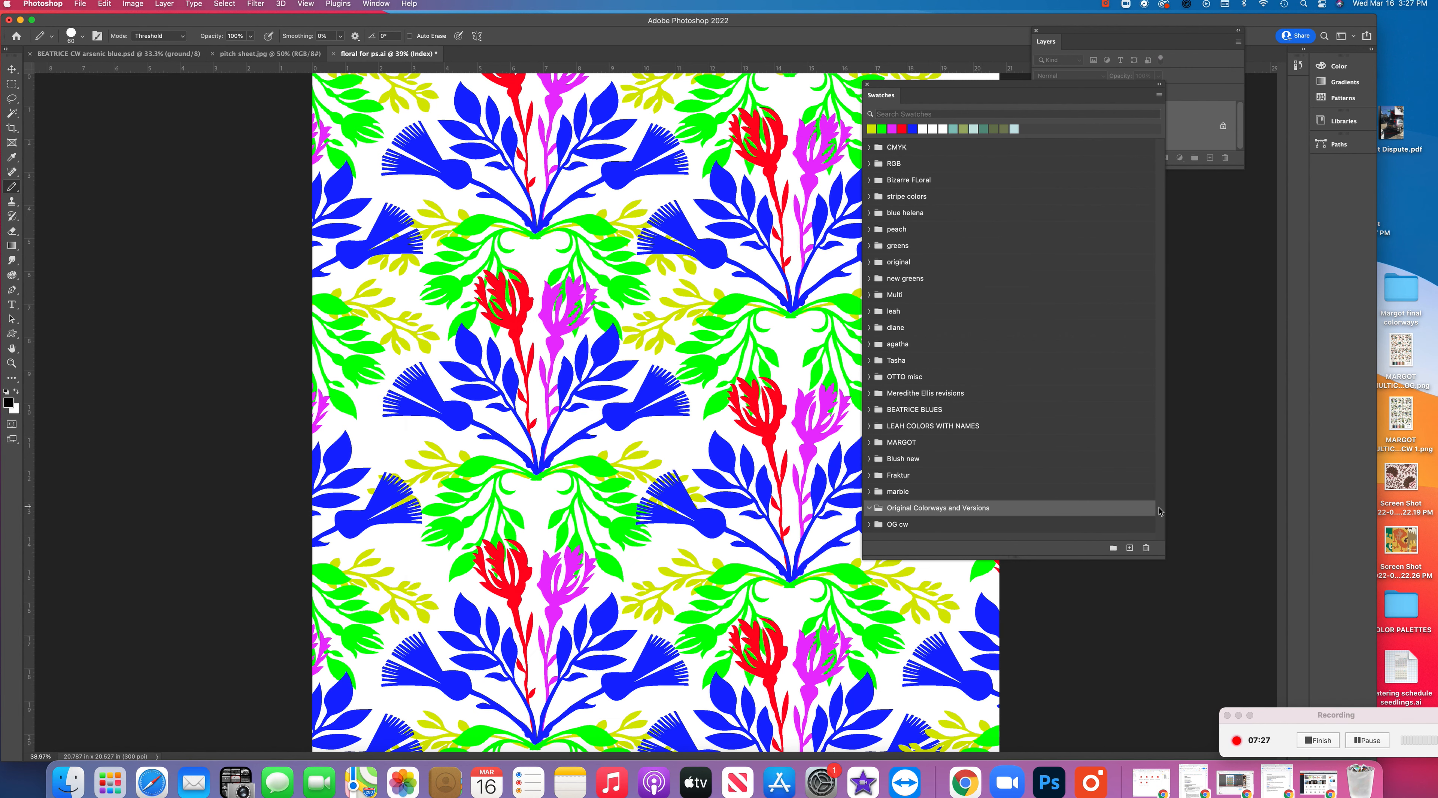
Move all six swatches of the "OG cw" group into "Original Colorways and Versions" and delete the emptied group
left_click(871, 527)
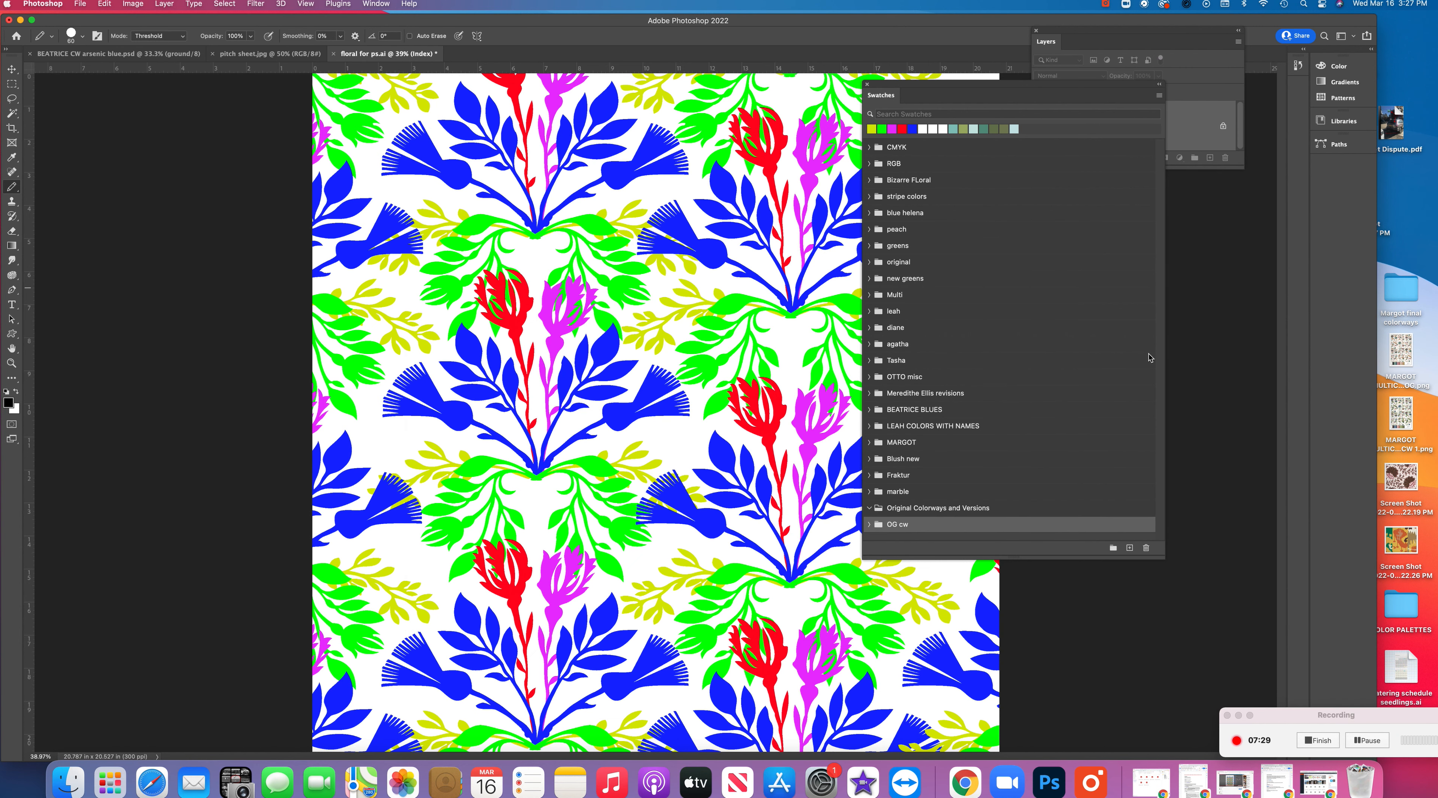
left_click(869, 526)
left_click_drag(1160, 448, 1154, 544)
left_click(925, 435)
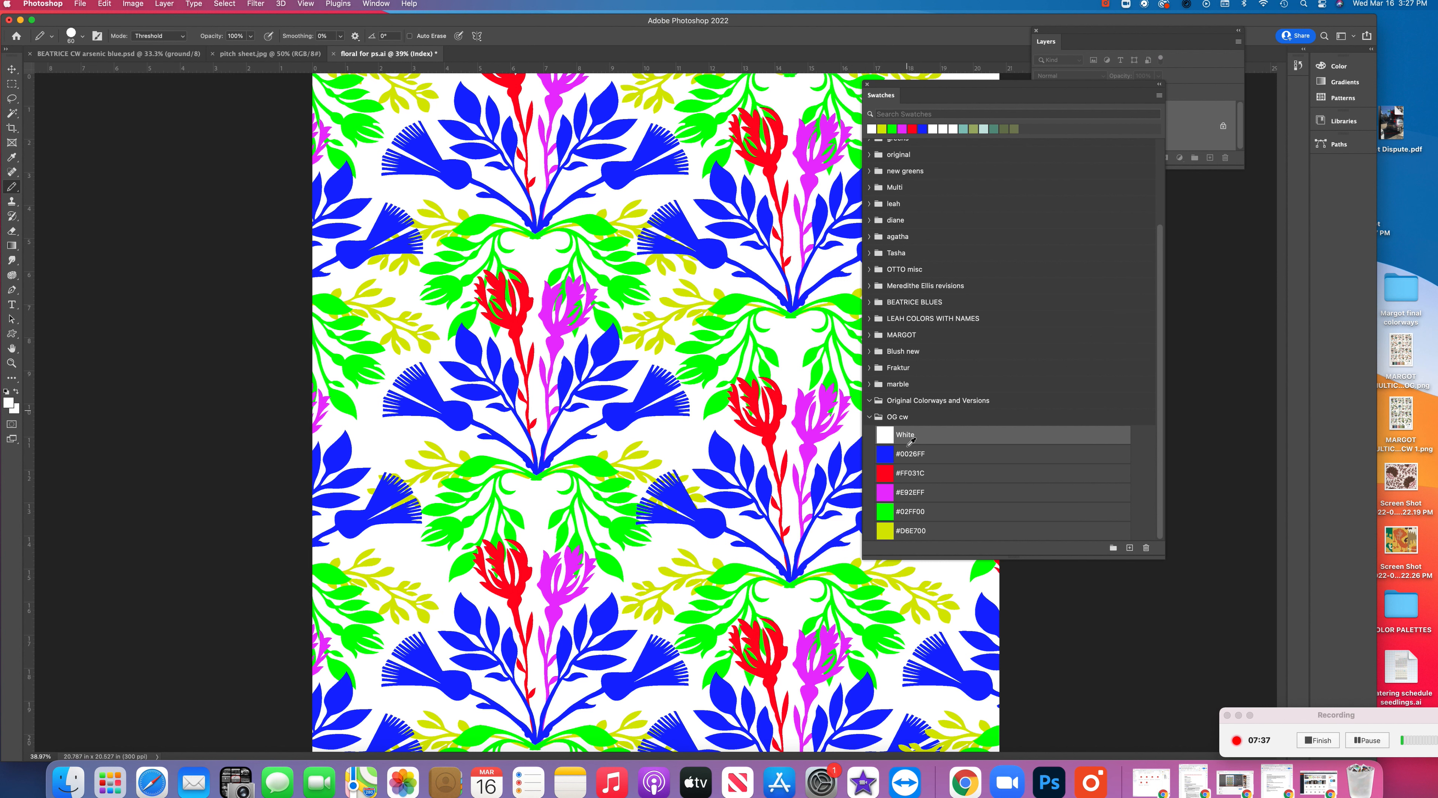
left_click(931, 532, "shift")
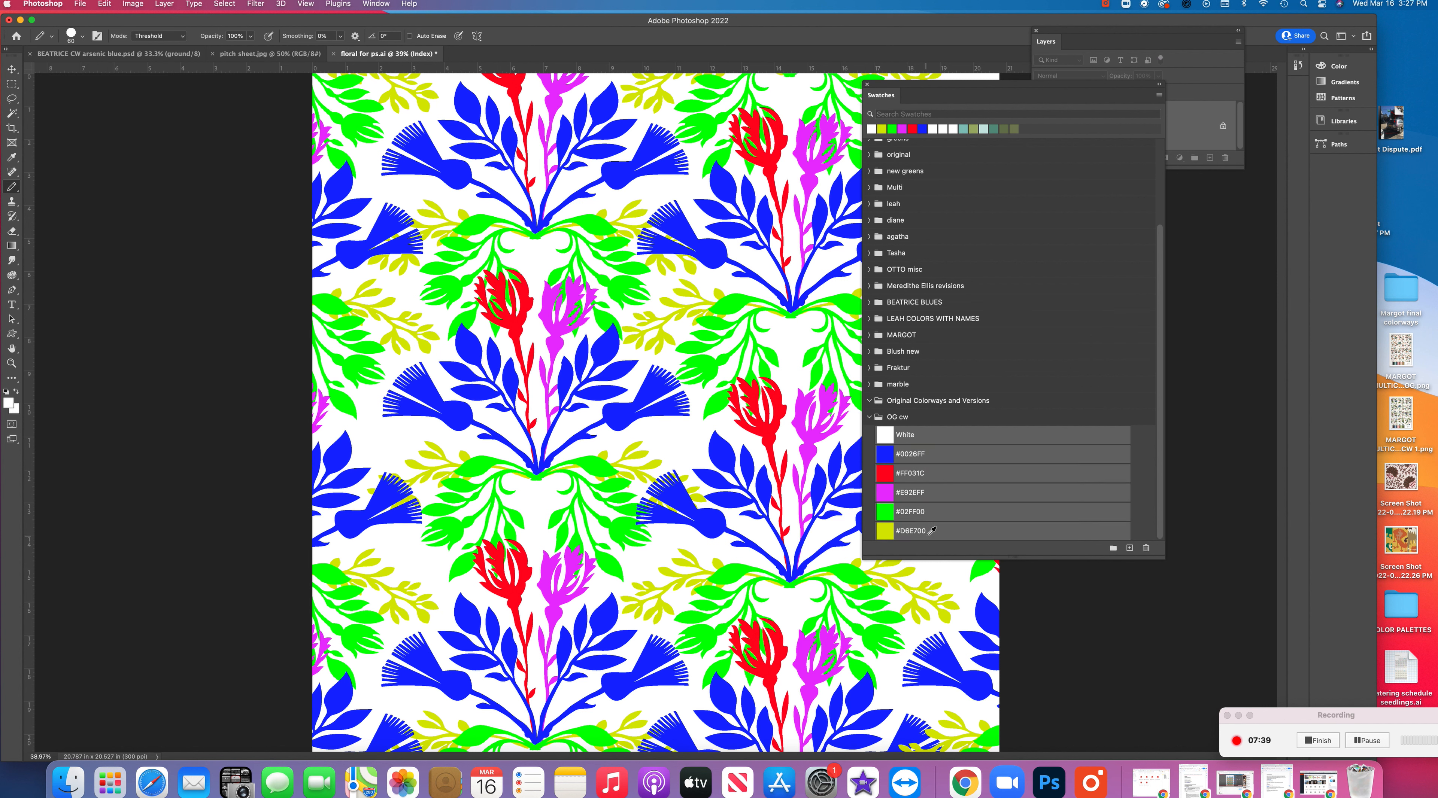
left_click_drag(931, 532, 930, 414)
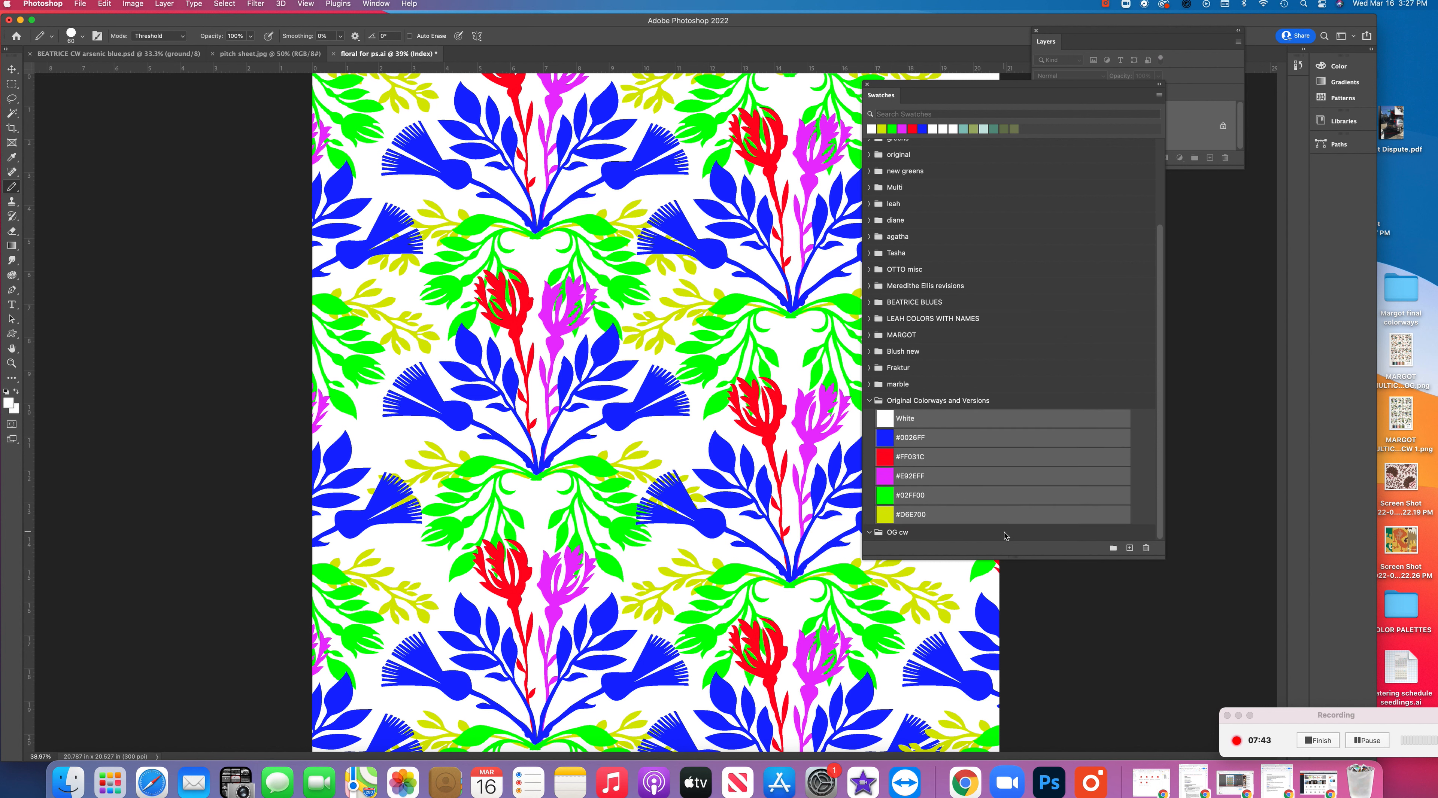
left_click(1146, 548)
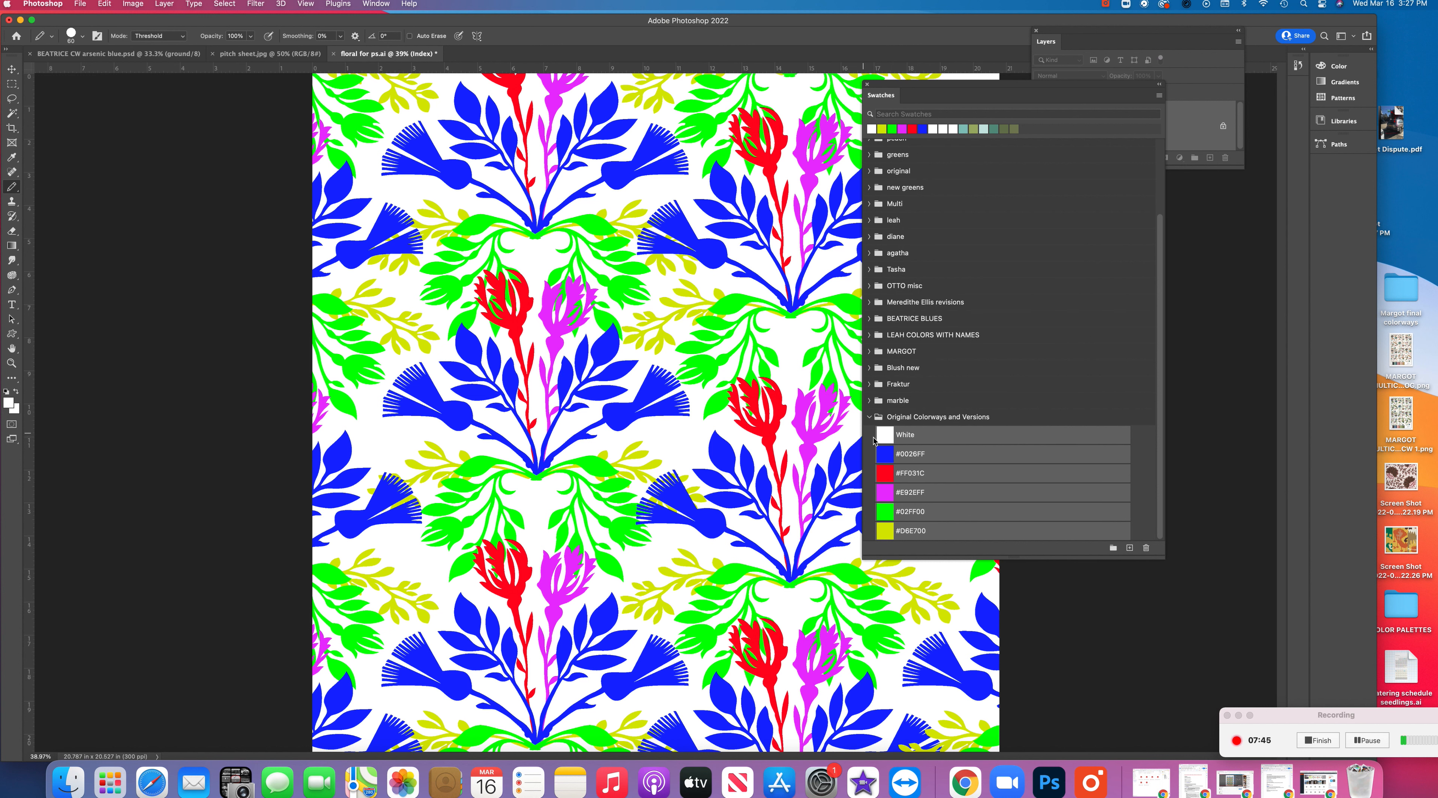
Display the swatches as small thumbnails and move the Swatches panel off the artwork
left_click(1159, 95)
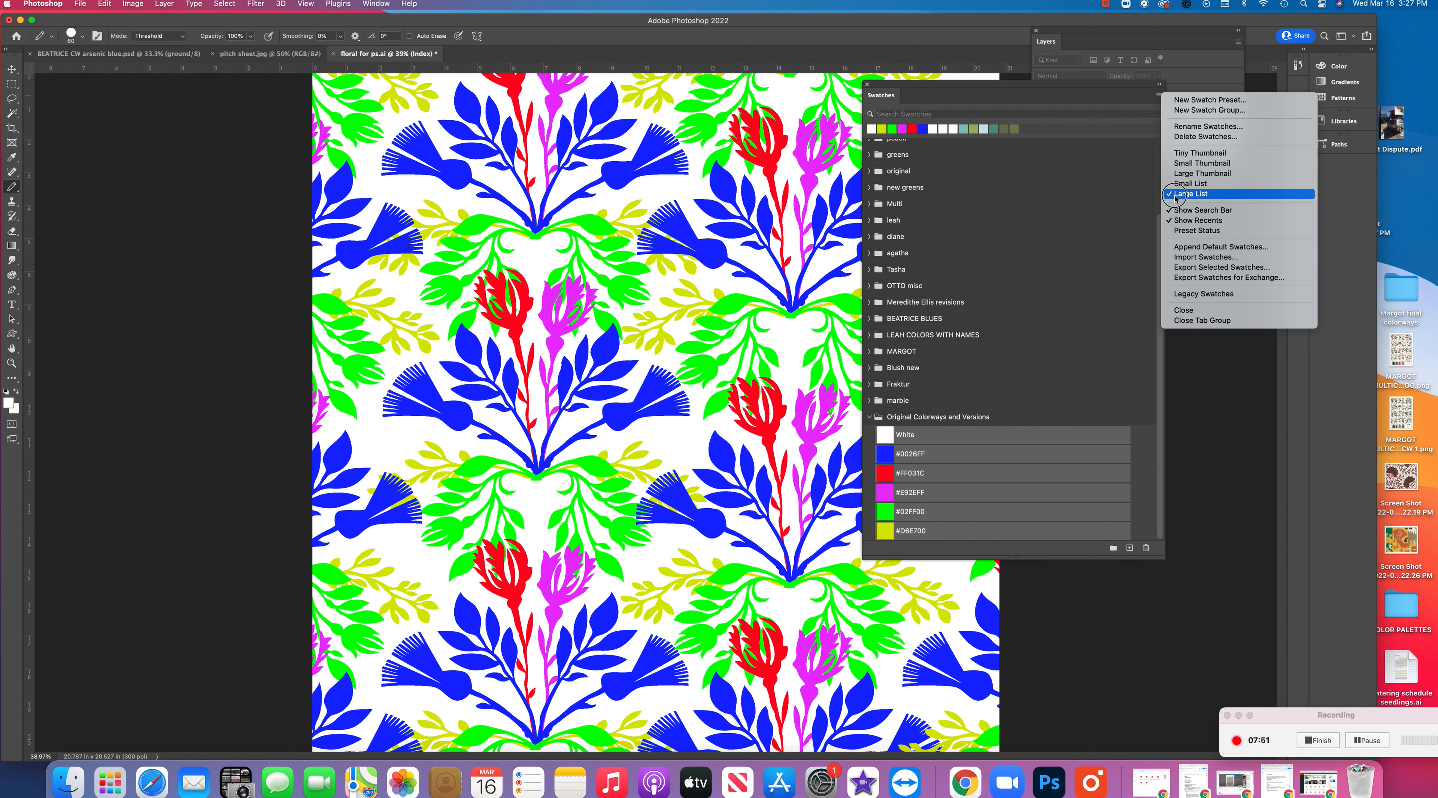
left_click(1184, 163)
left_click(971, 529)
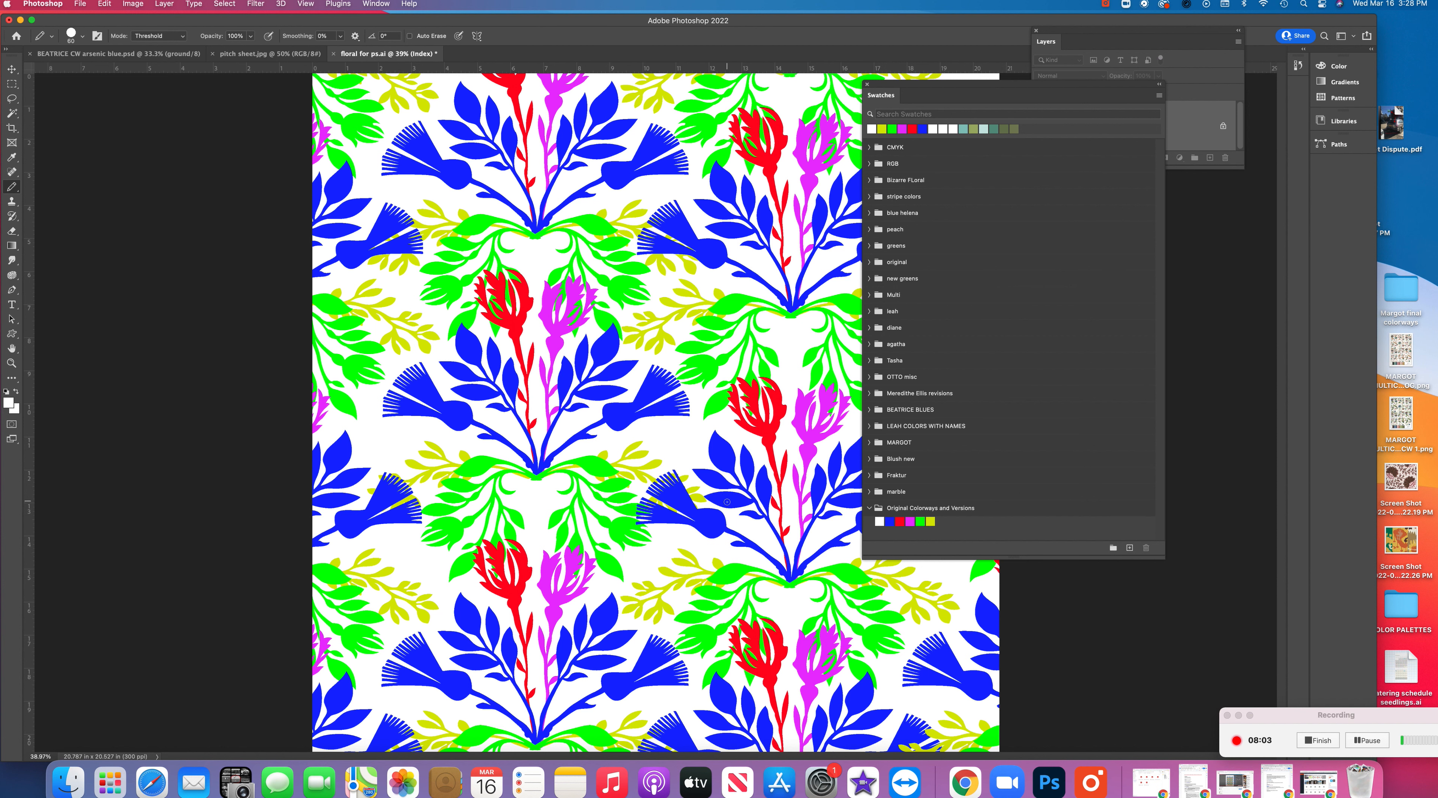
left_click_drag(917, 87, 1065, 108)
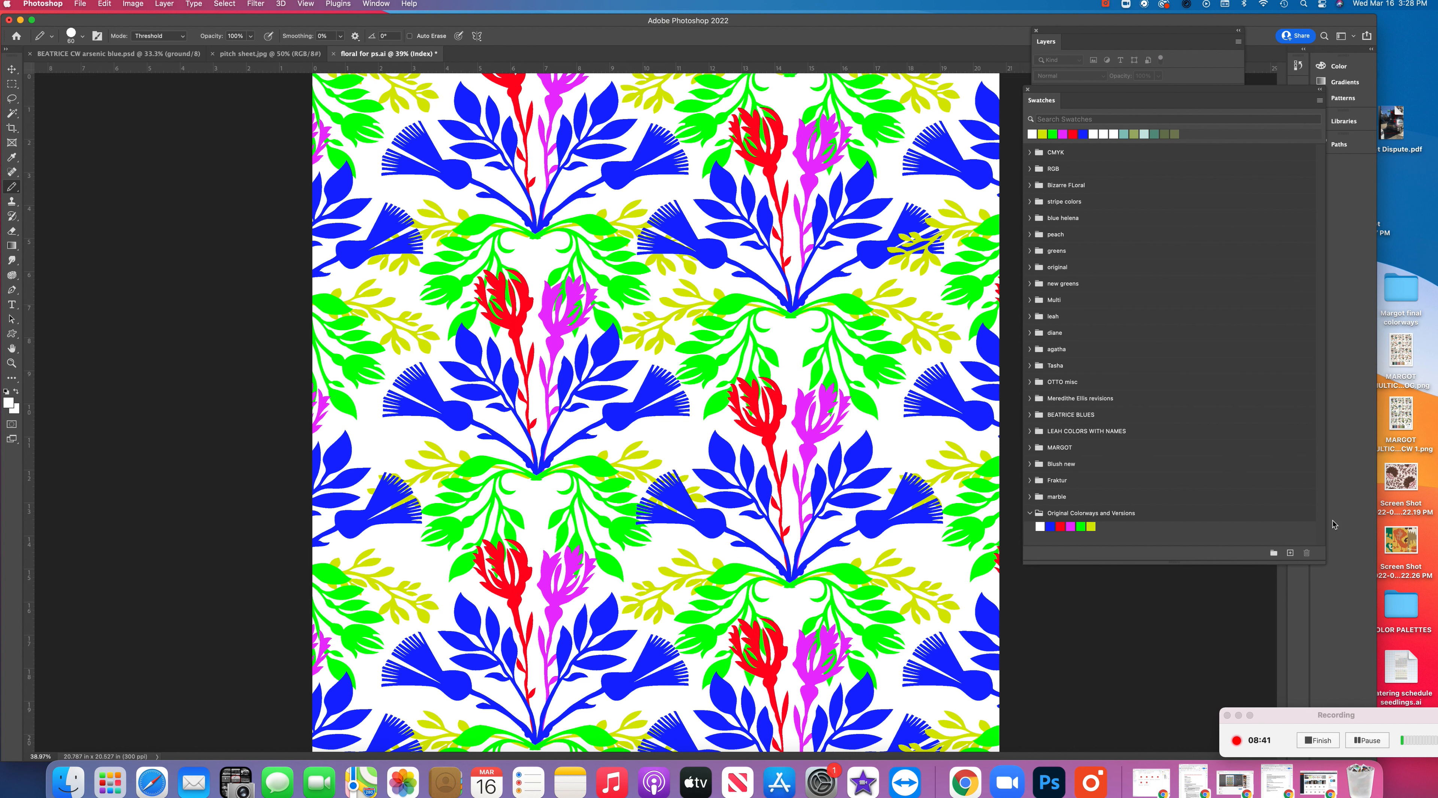
Create a new swatch group named "Colorway 2"
left_click(1273, 553)
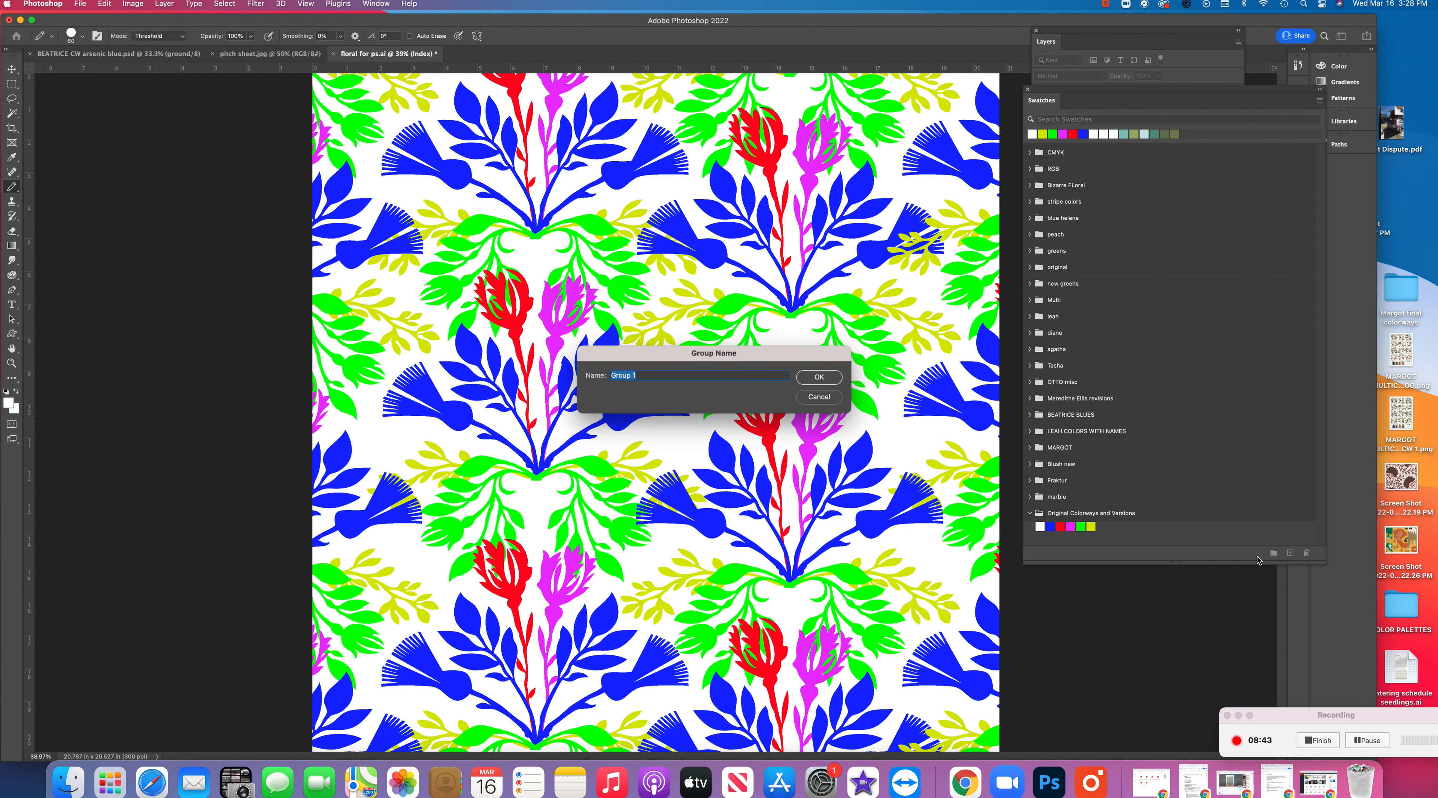
type("C")
key("Return")
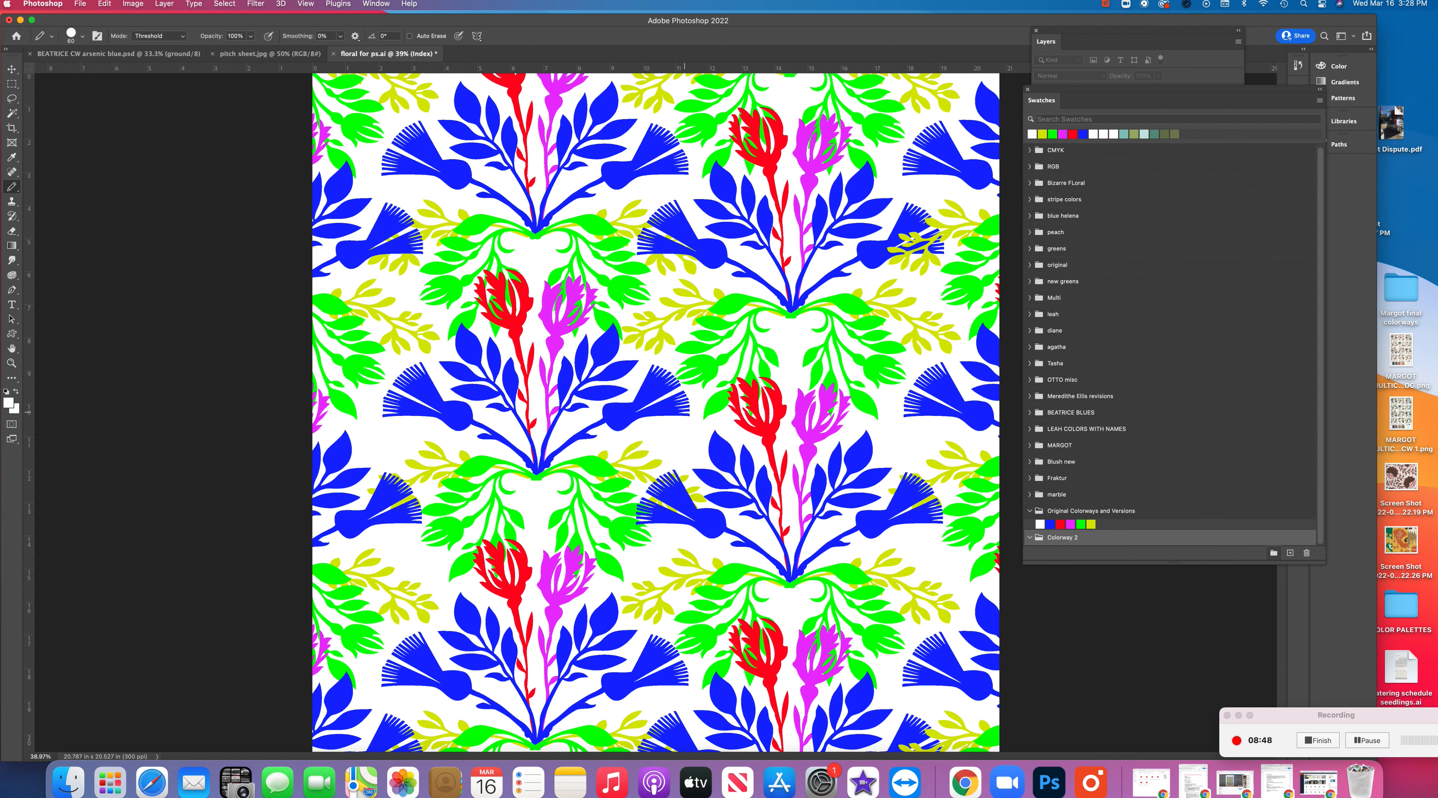
Rename the swatch group "Original Colorways and Versions" as "Original Colorway"
left_click(1120, 512)
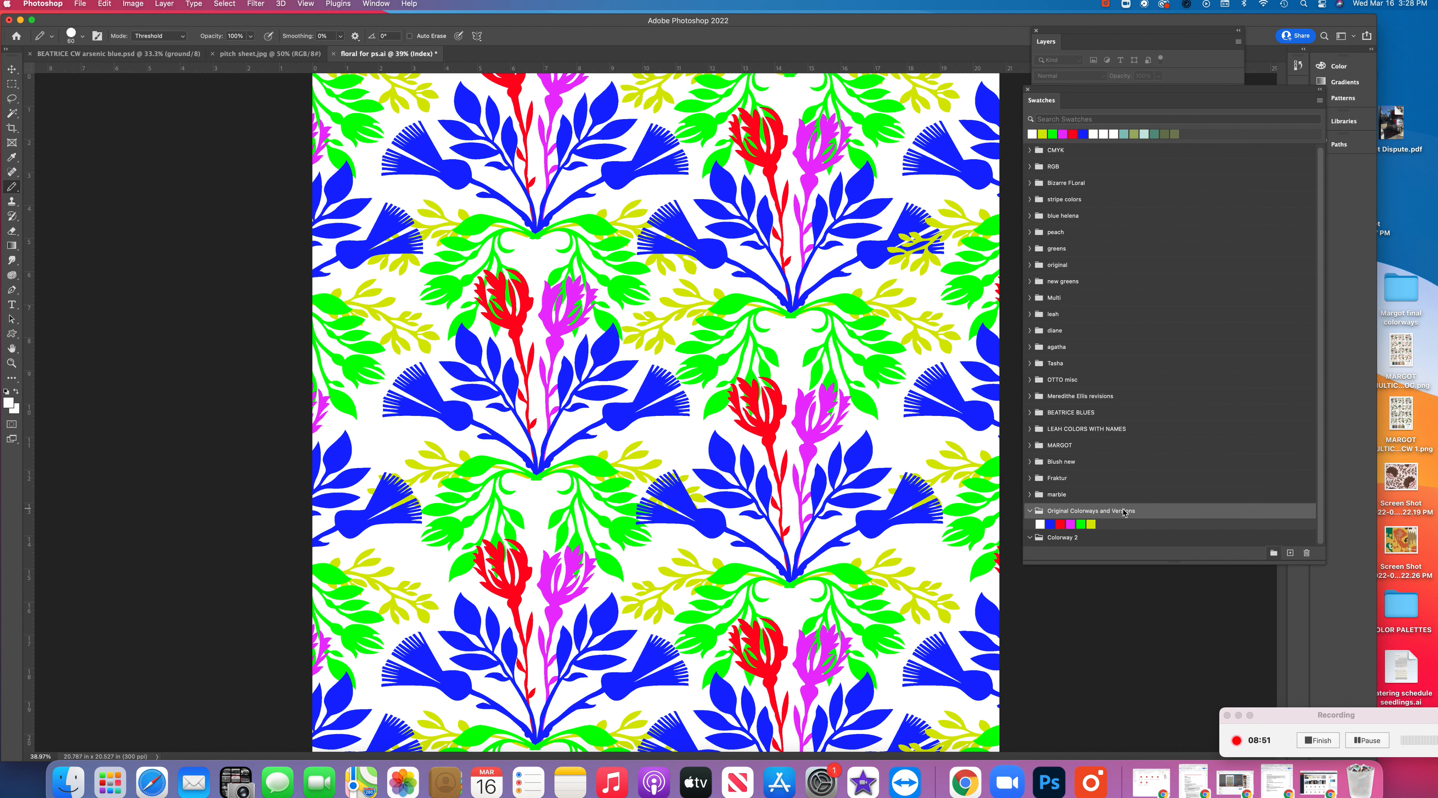
right_click(1123, 512)
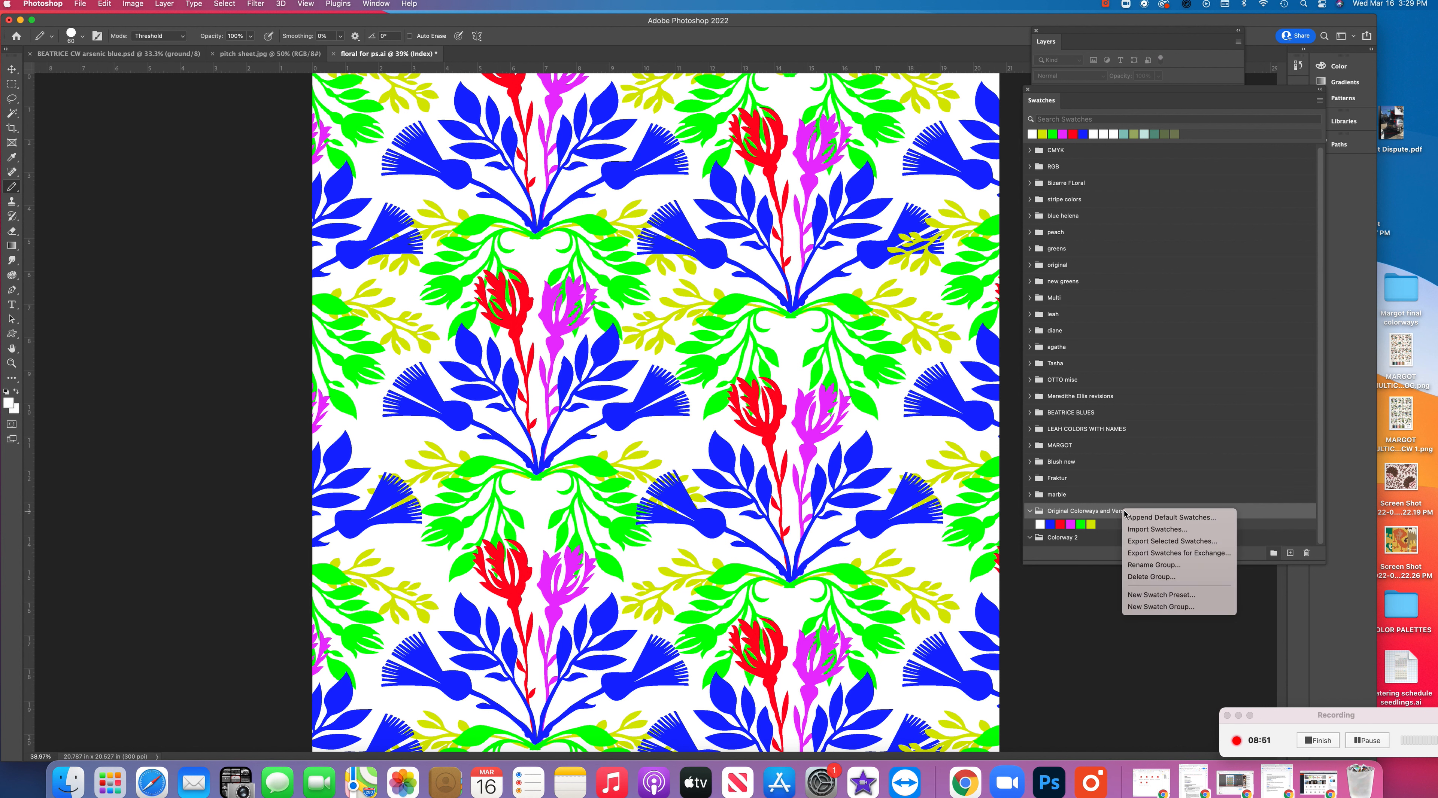
left_click(1160, 566)
left_click(710, 377)
left_click_drag(672, 376, 723, 382)
key("BackSpace")
key("BackSpace")
key("Return")
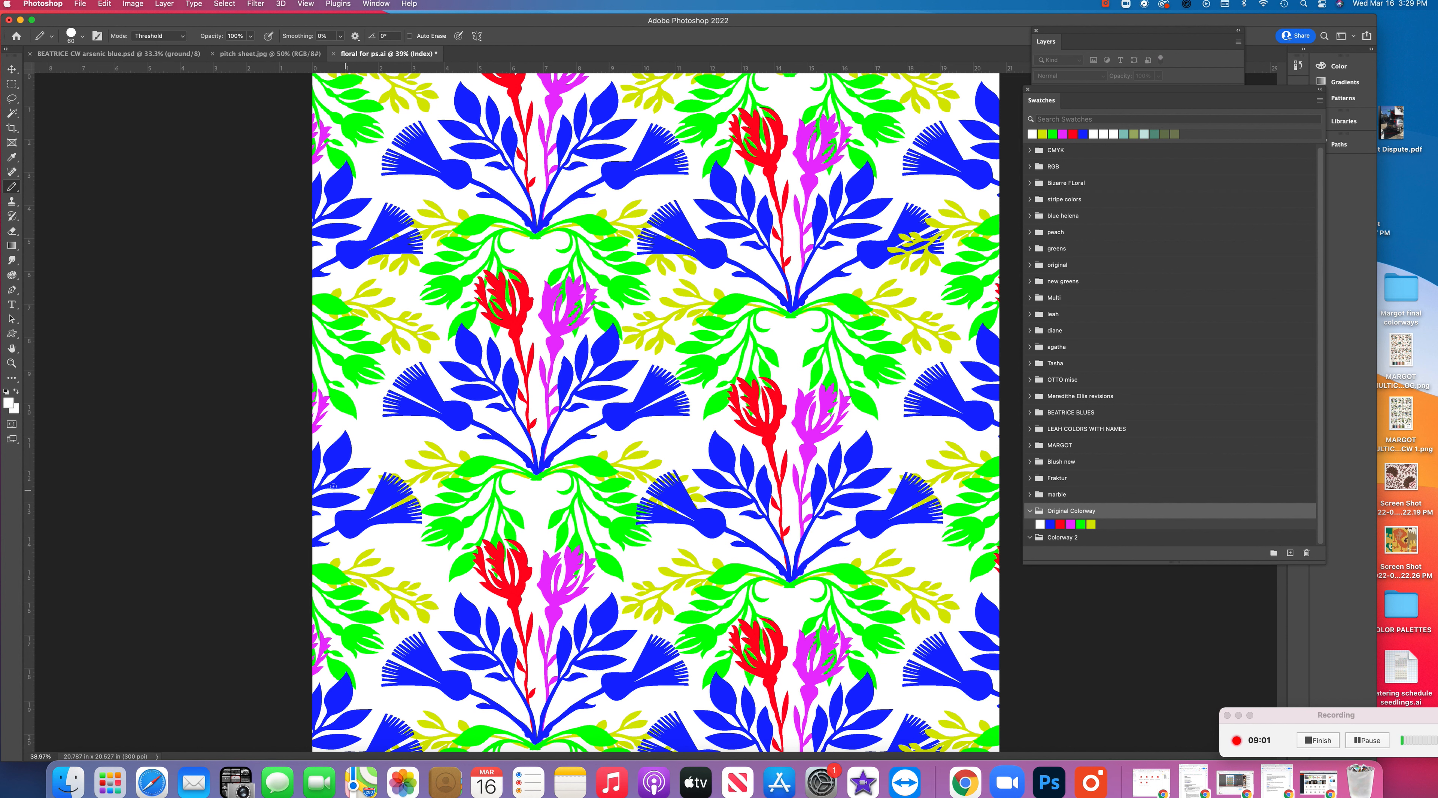
Set the foreground color to dark gray #525252 and add it as a swatch in the "Colorway 2" group
left_click(8, 403)
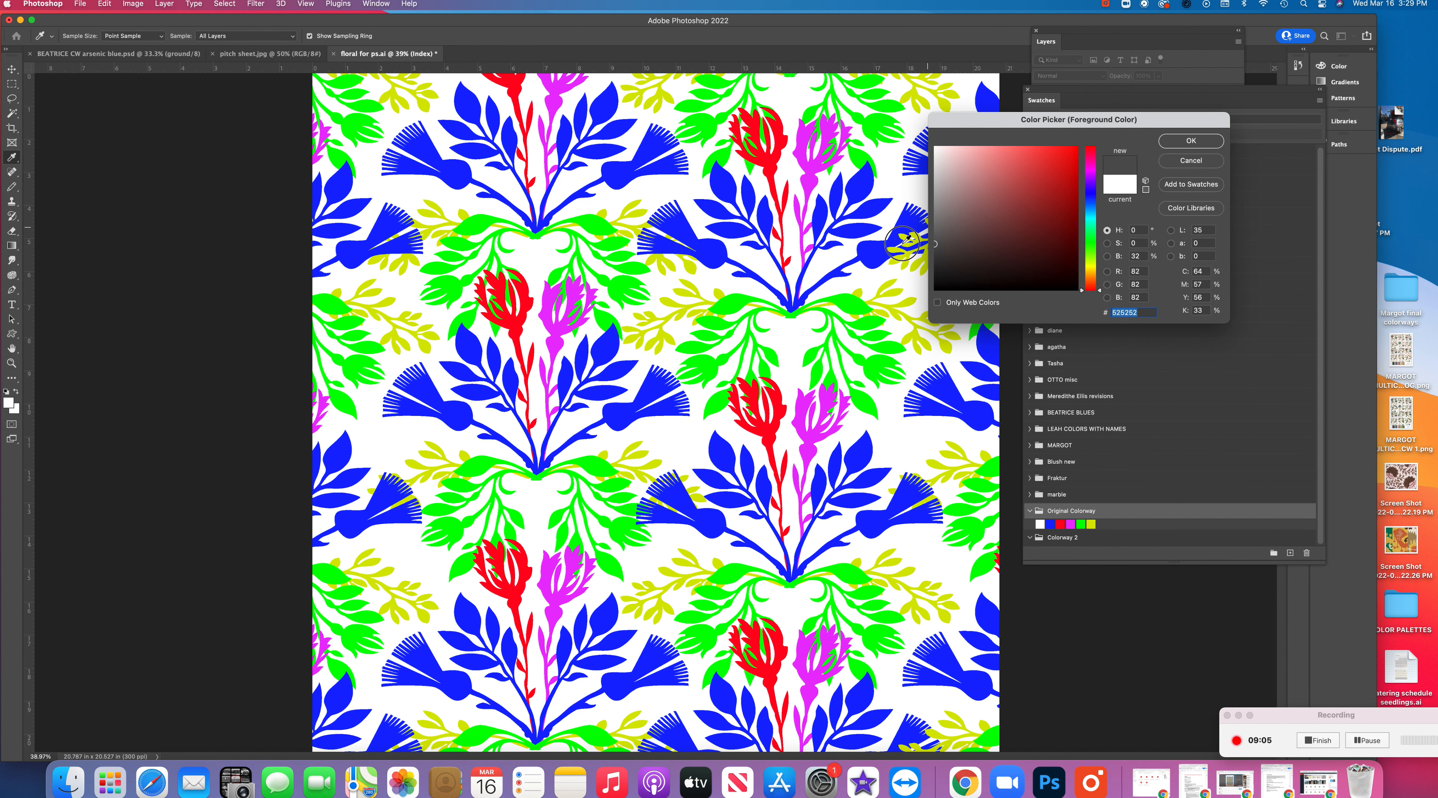
left_click(1191, 141)
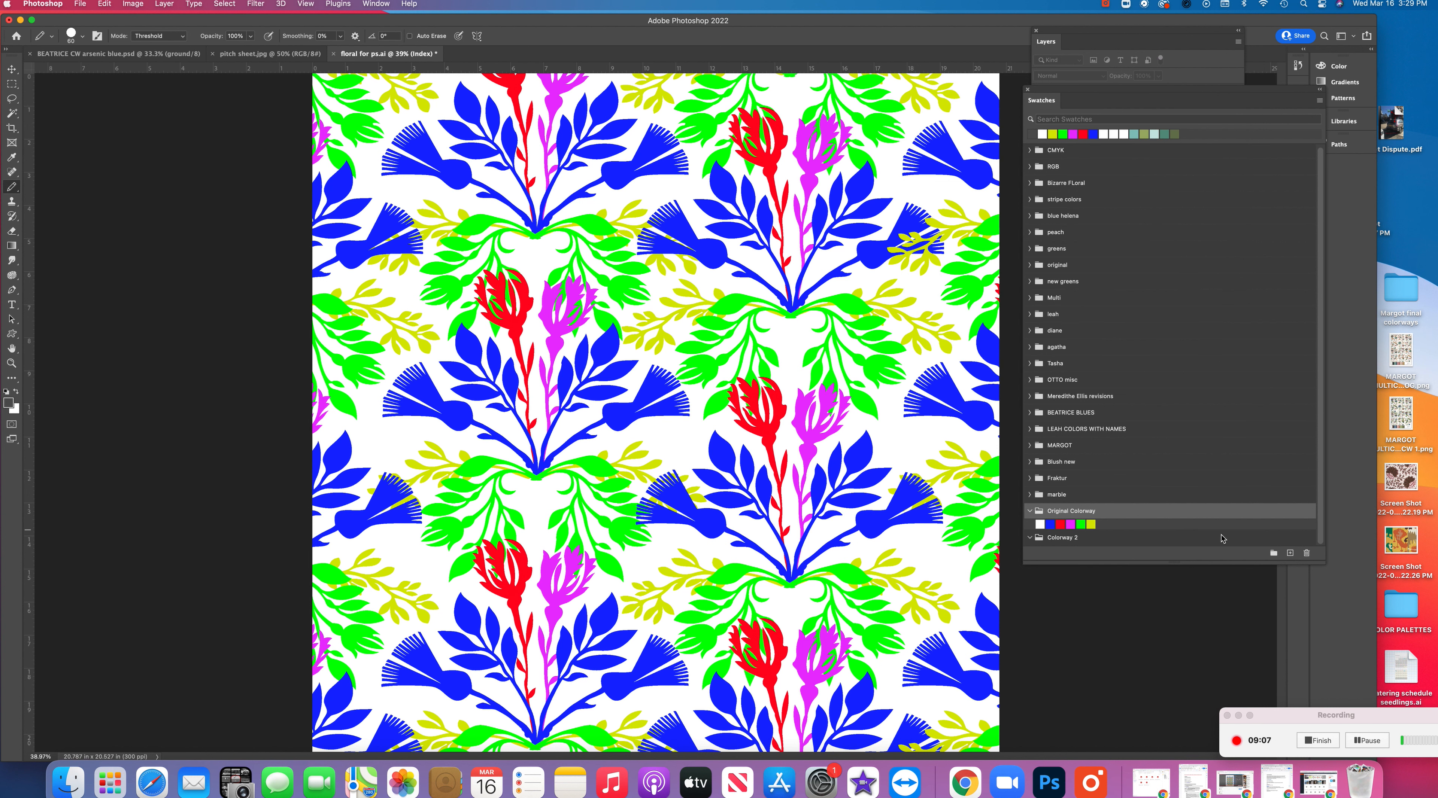
left_click(1177, 537)
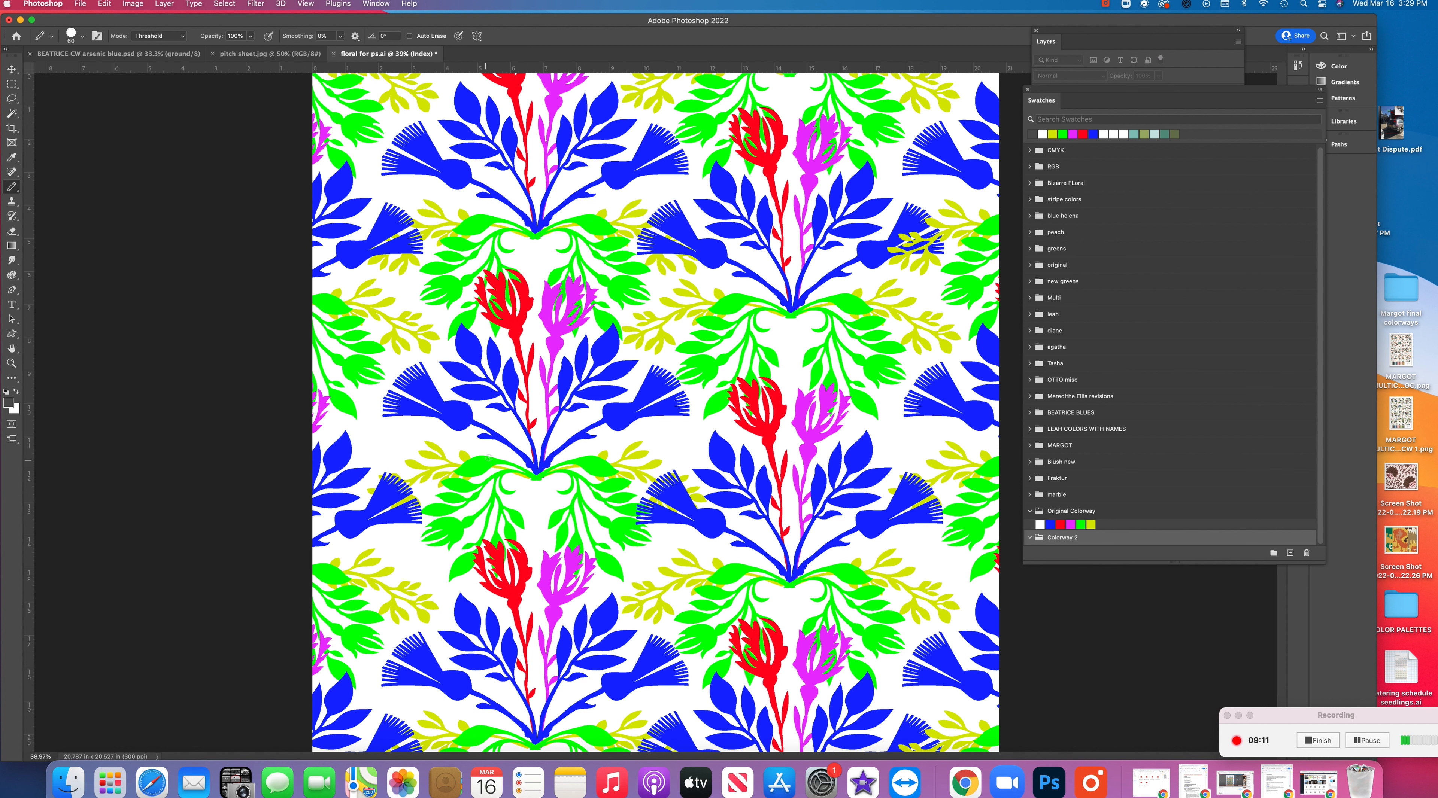
left_click(1290, 553)
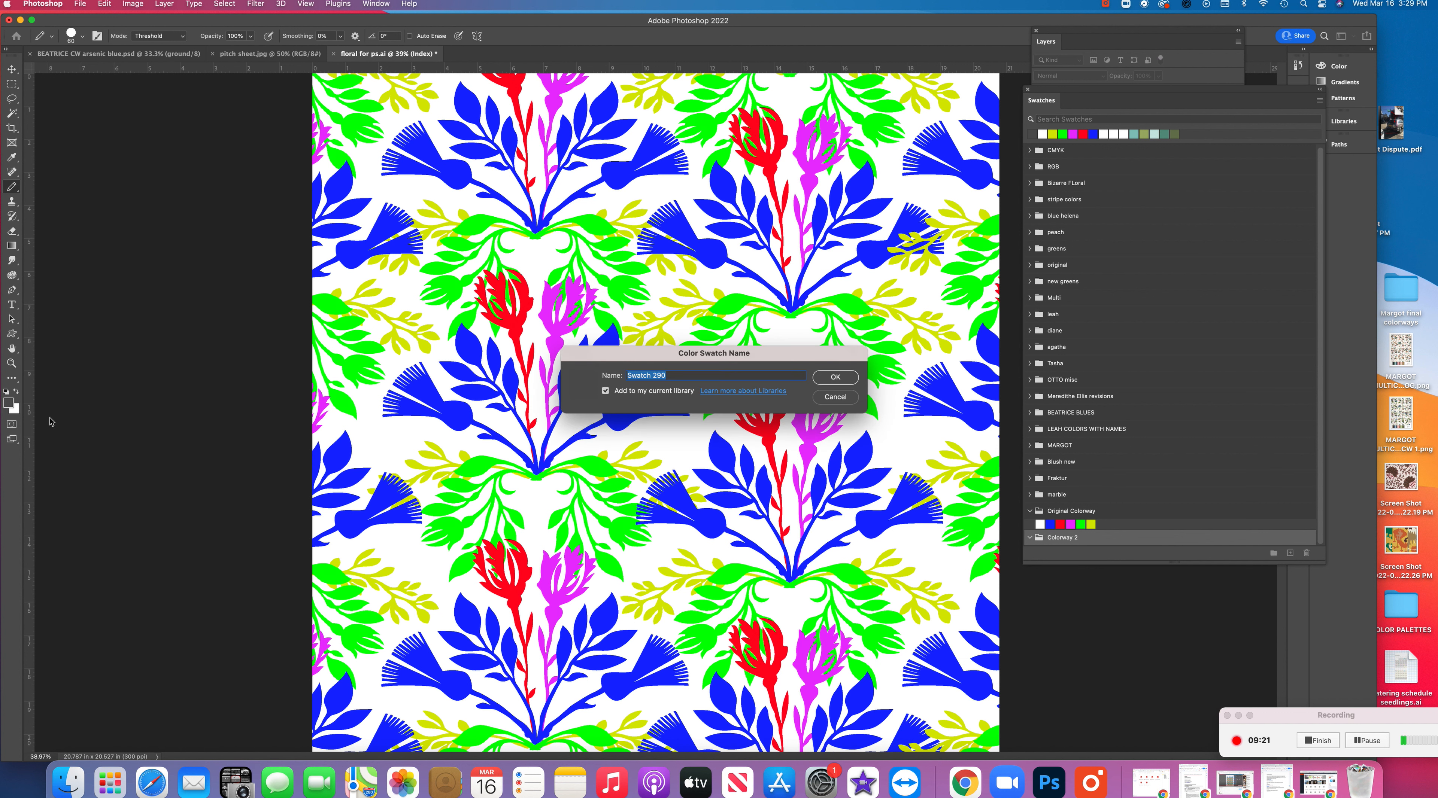
left_click(833, 378)
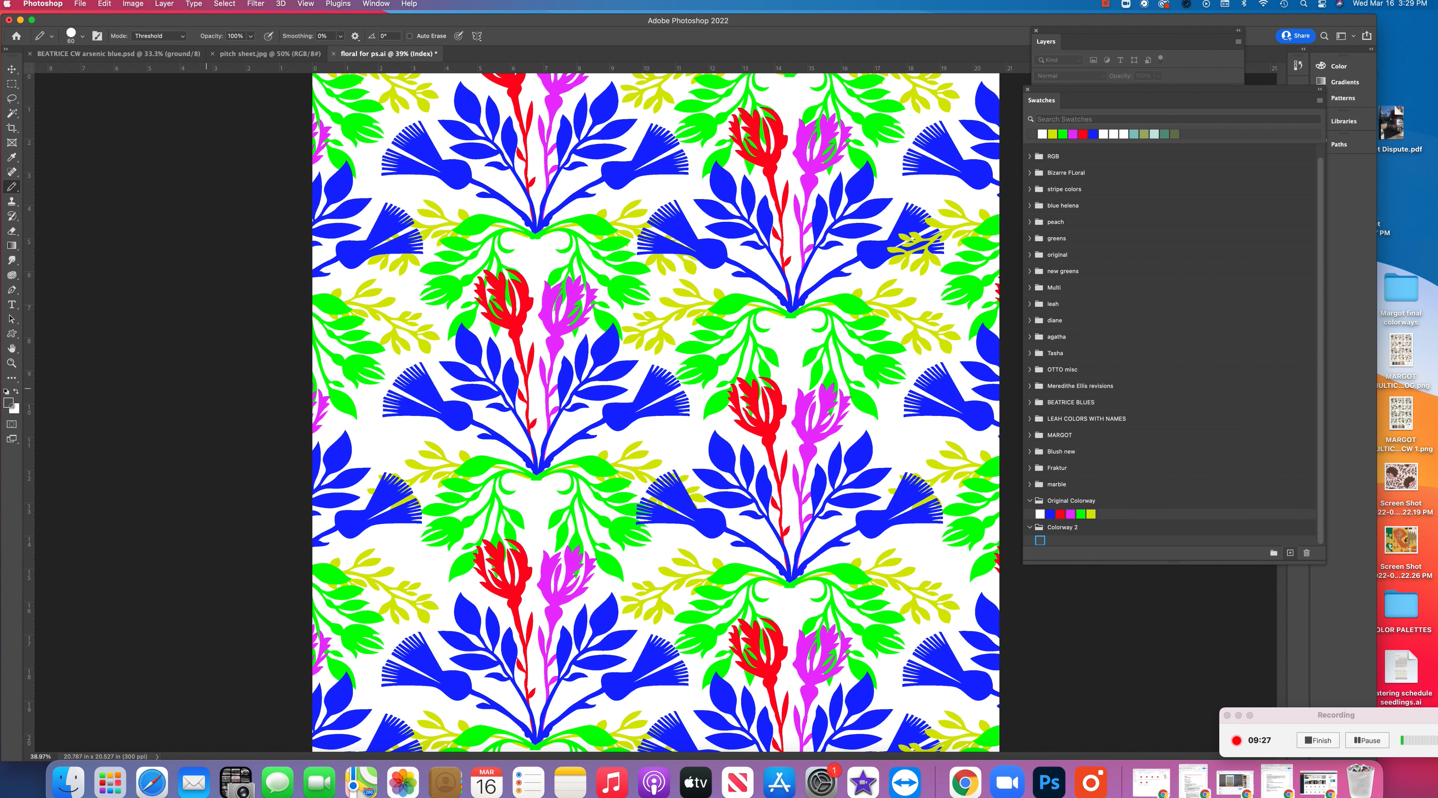
Change the foreground color to a very dark green and add it as a swatch in "Colorway 2"
left_click(10, 404)
left_click(1090, 246)
left_click(1026, 252)
left_click(1190, 140)
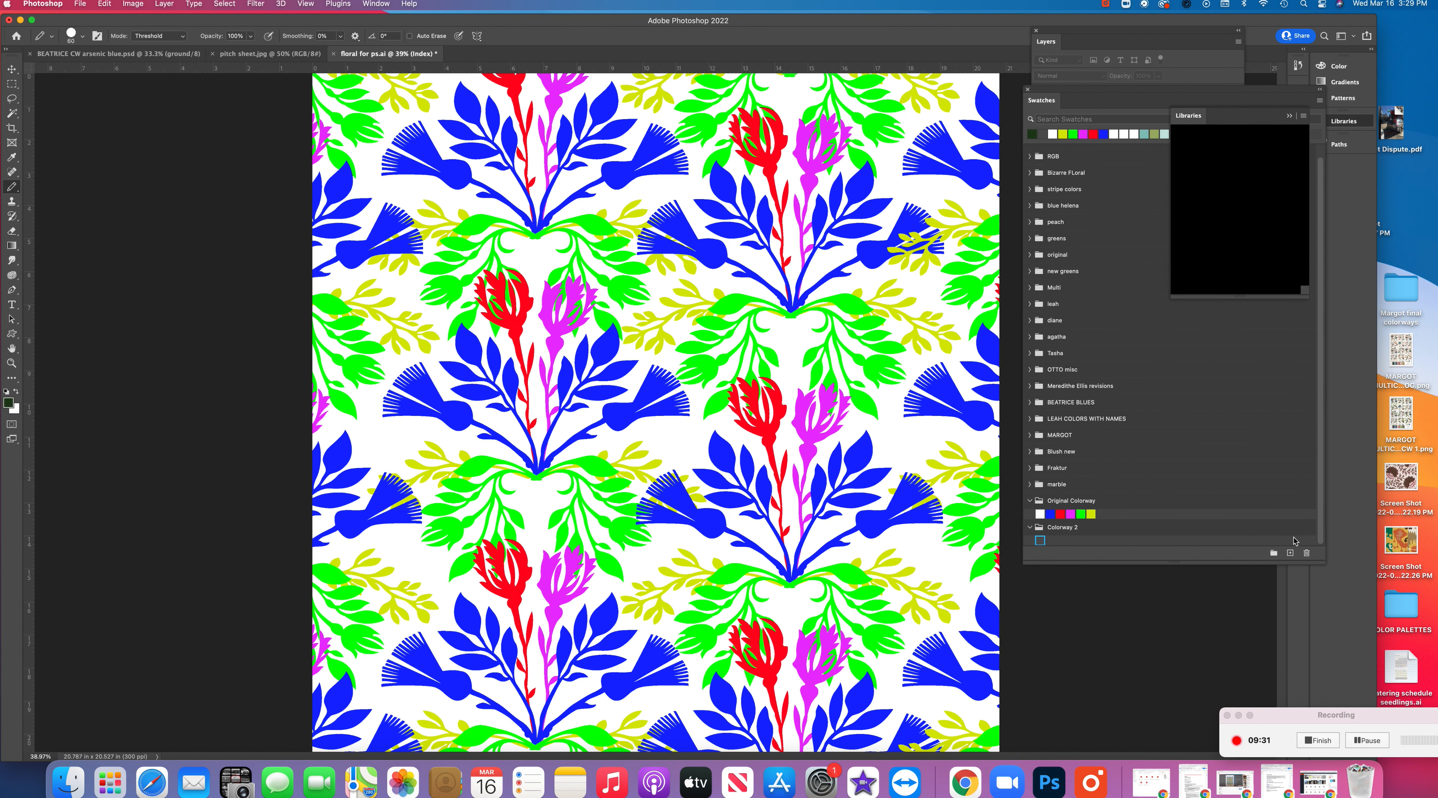
left_click(1289, 553)
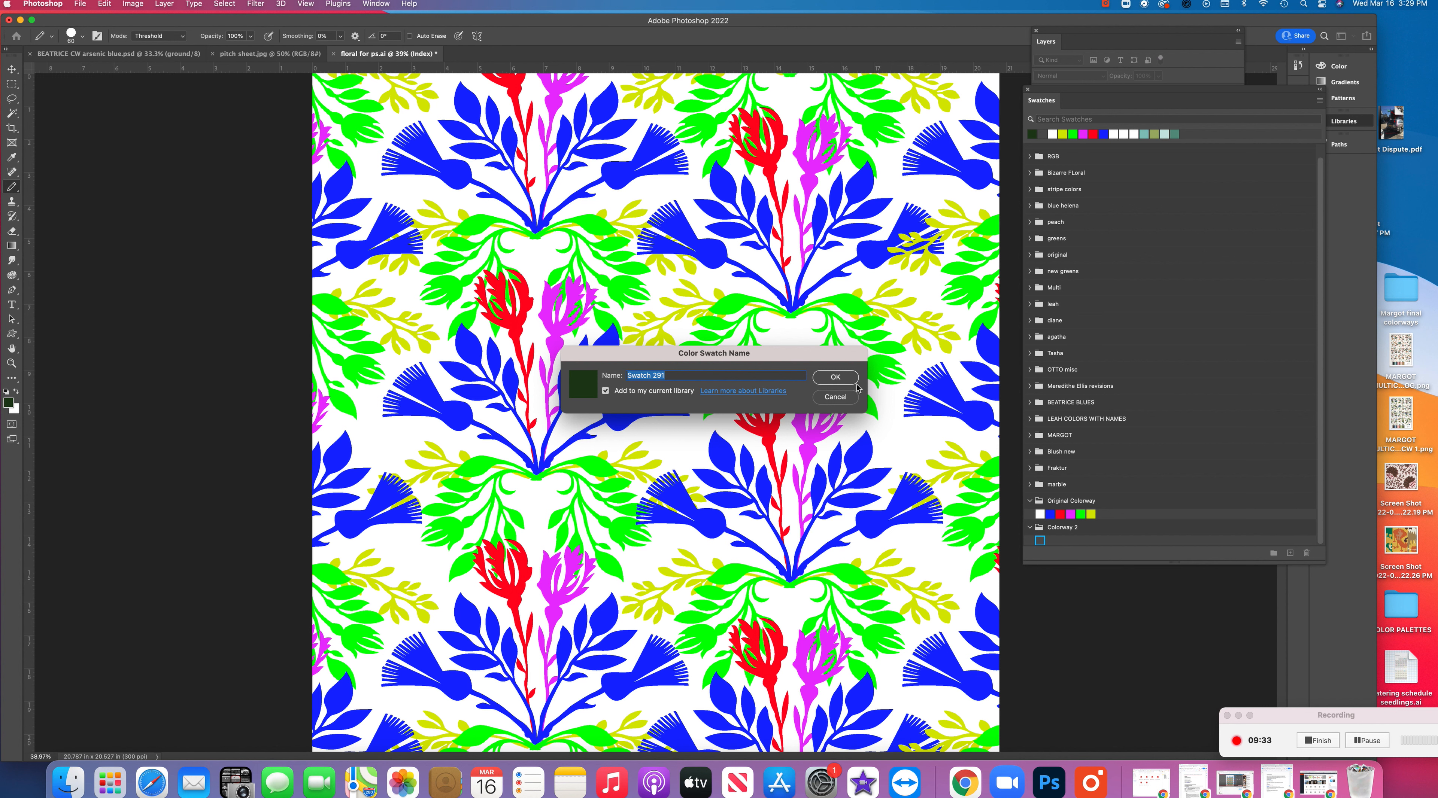
left_click(836, 377)
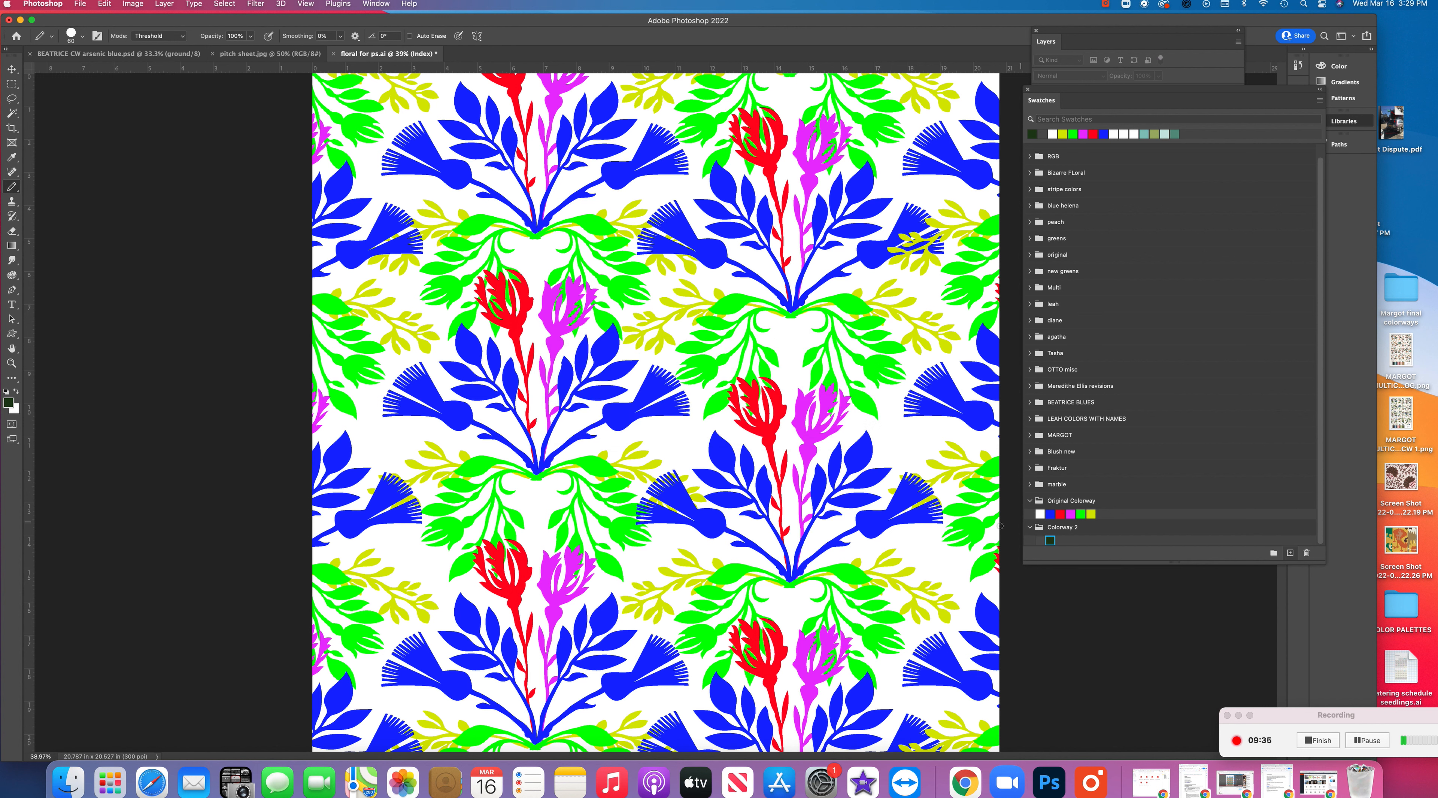
Change the foreground color to teal #1aa391 and add it as a swatch in "Colorway 2"
left_click(8, 403)
left_click(1090, 223)
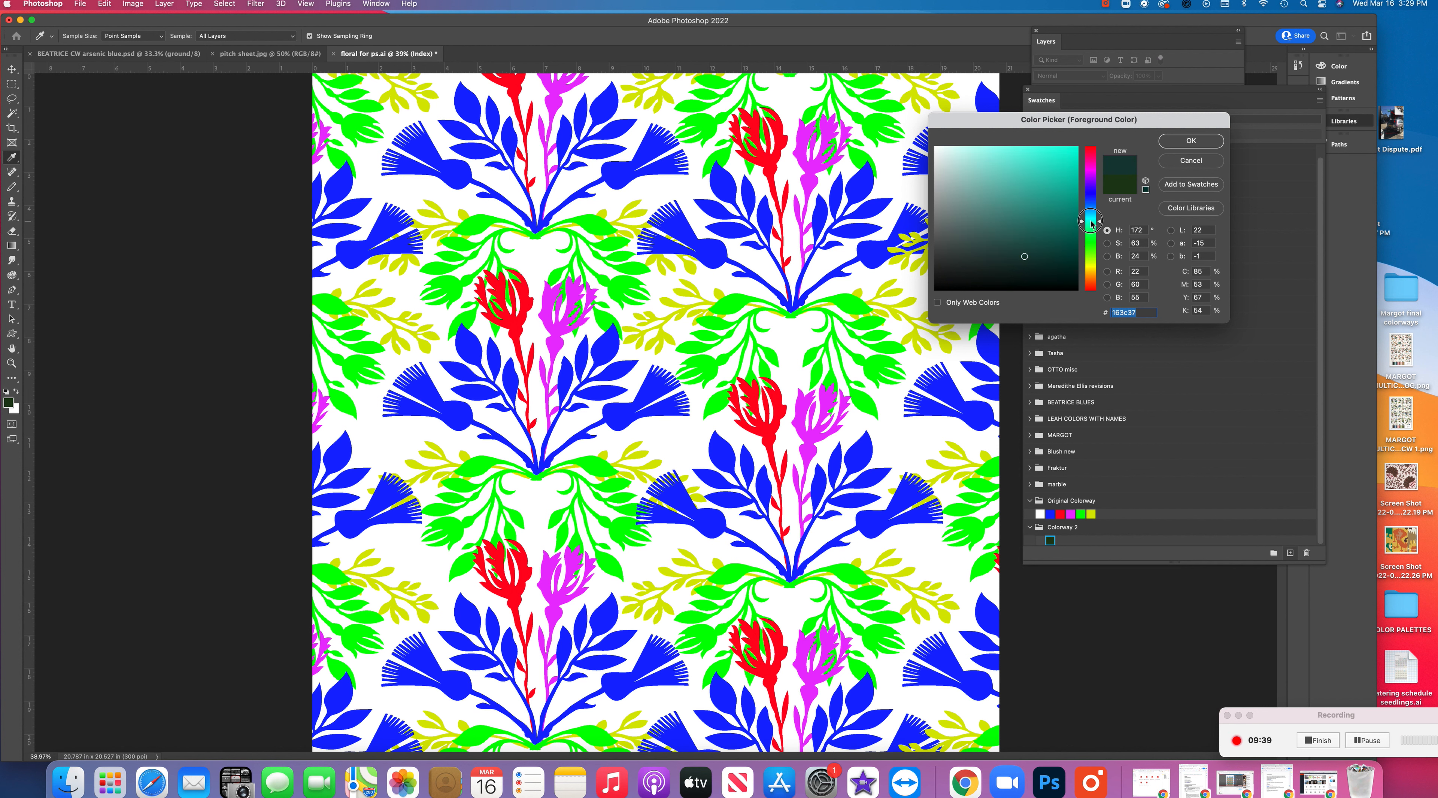
left_click(1055, 198)
left_click(1199, 139)
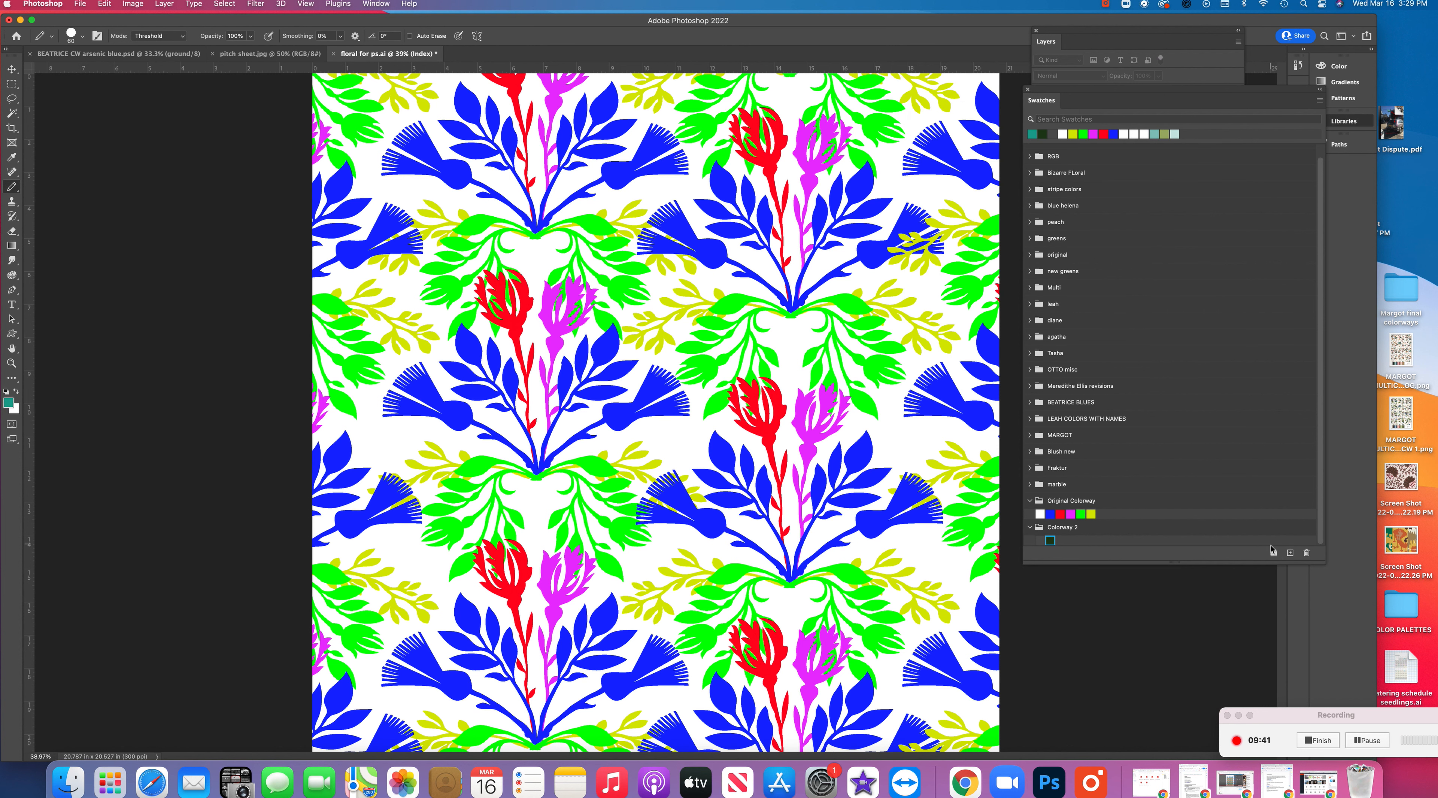
left_click(1290, 553)
left_click(844, 385)
Change the foreground color to sky blue #41ccff and add it as a swatch in "Colorway 2"
left_click(8, 402)
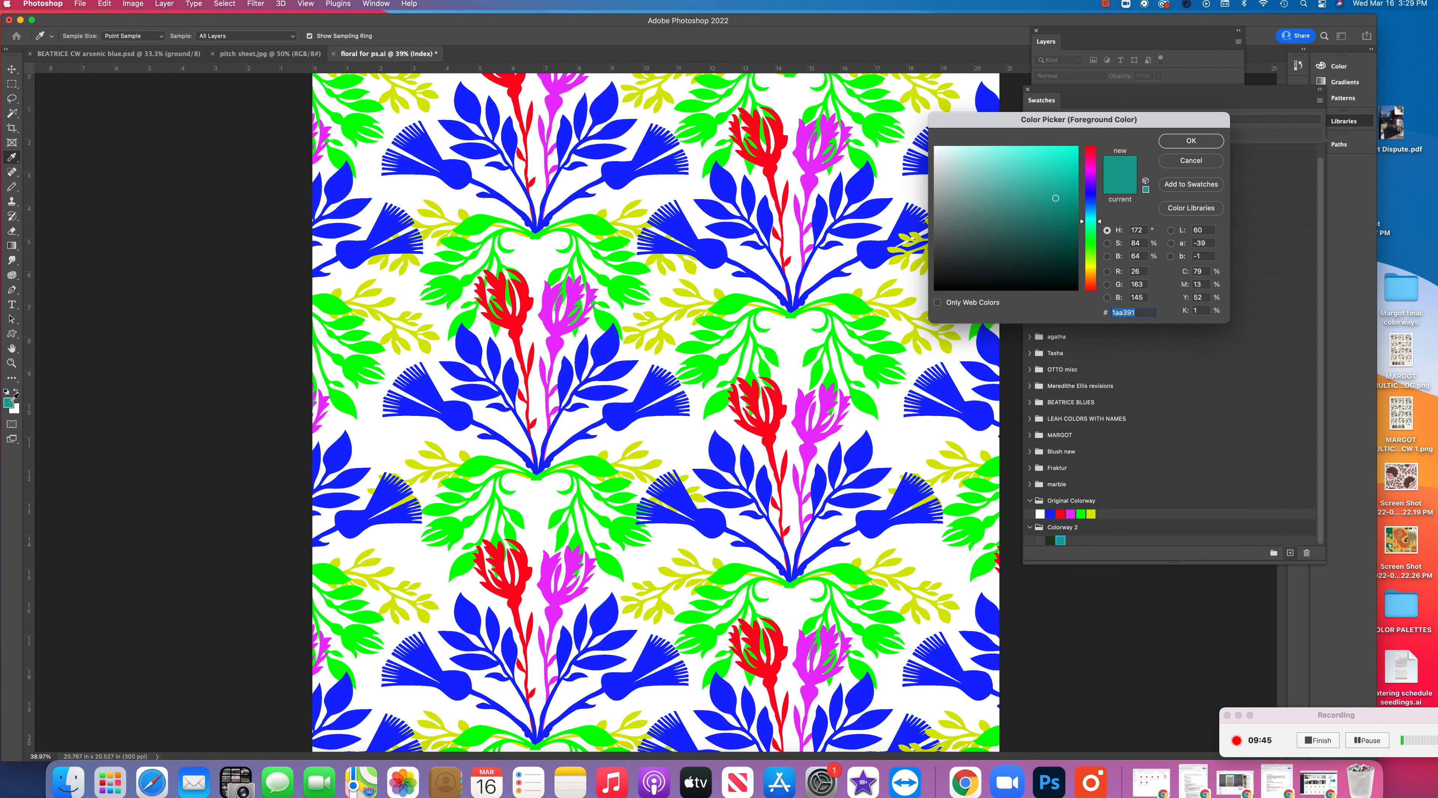
left_click_drag(1090, 222, 1091, 213)
left_click_drag(1048, 167, 1041, 150)
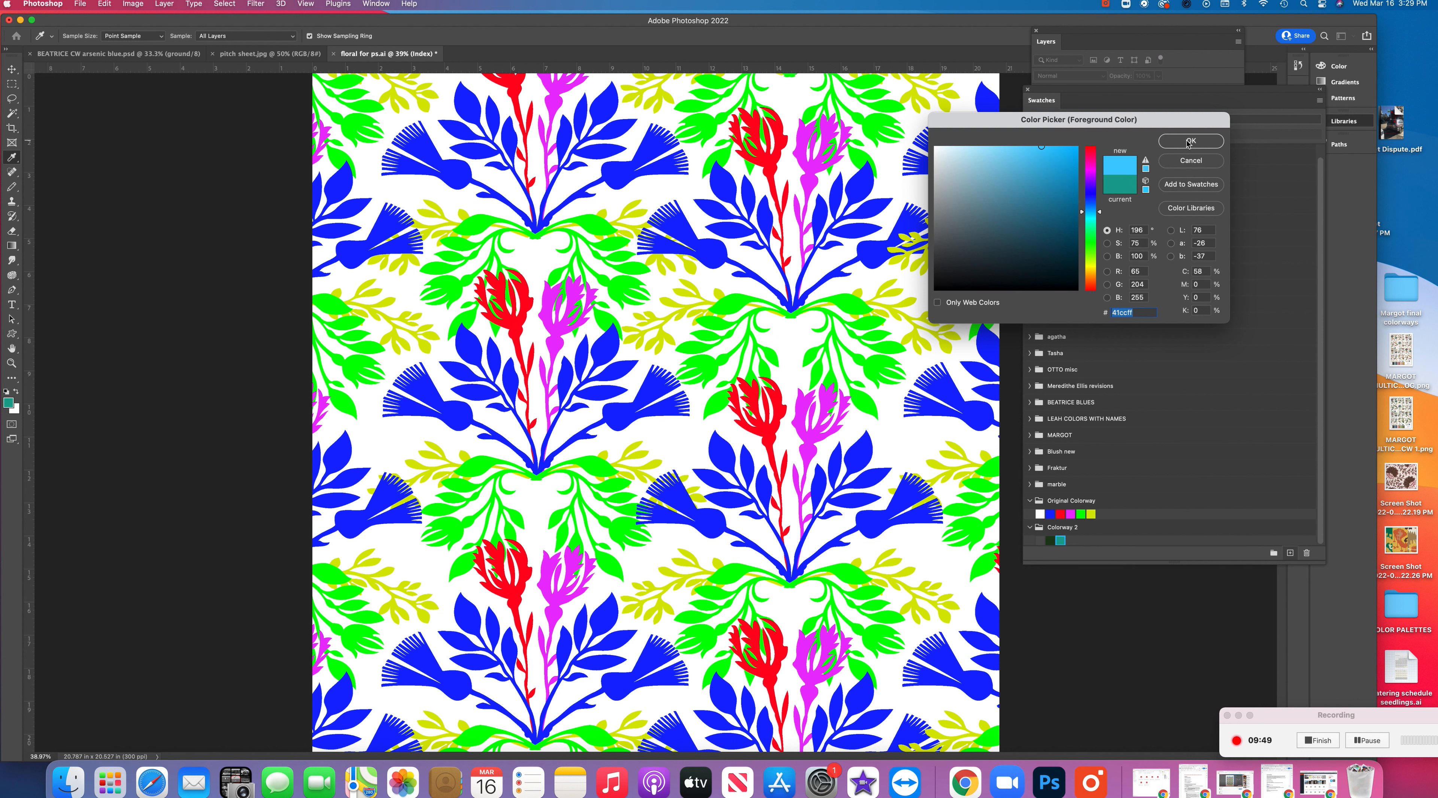
left_click(1191, 141)
left_click(1289, 553)
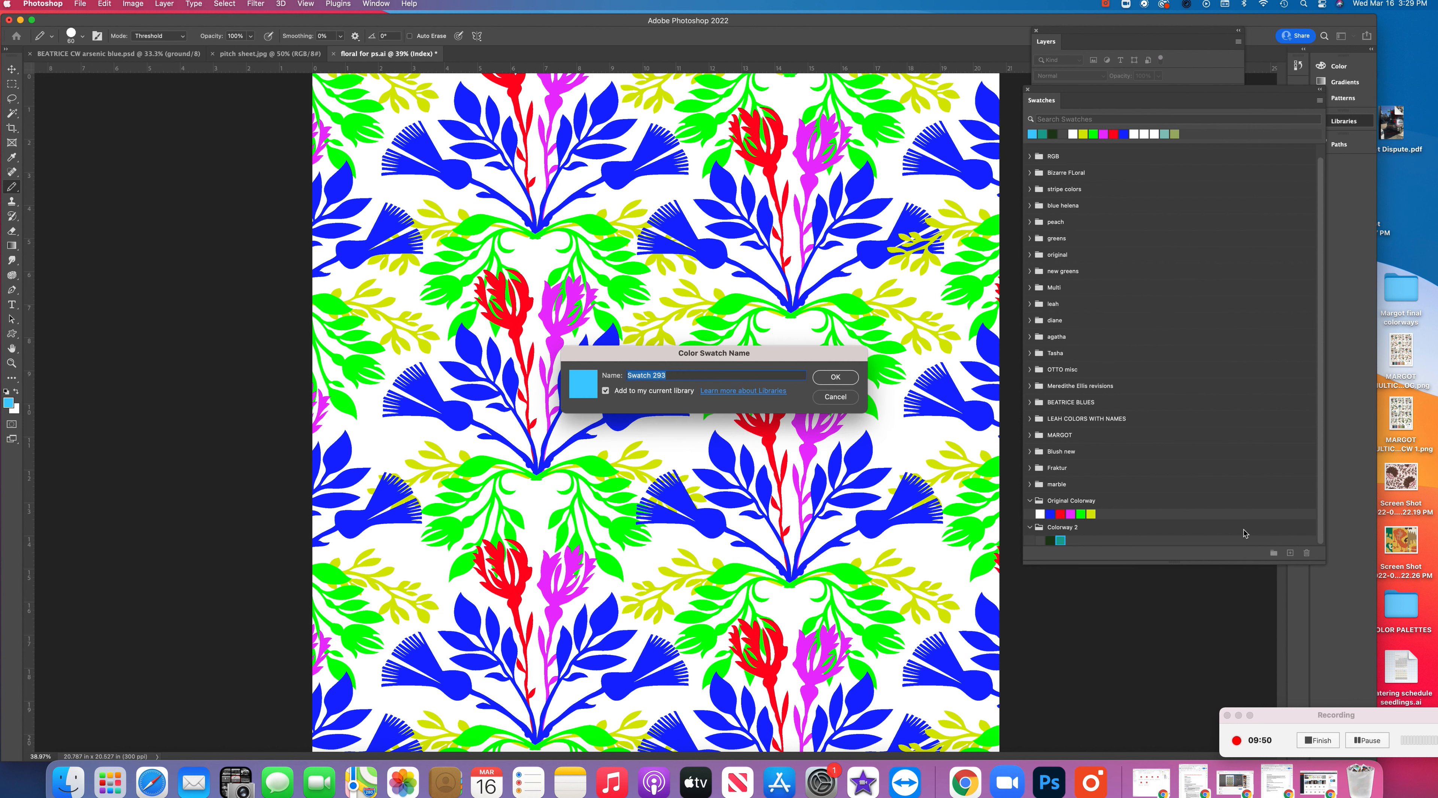
left_click(828, 380)
Change the foreground color to mustard #b19d16 and add it as a swatch in "Colorway 2"
left_click(9, 403)
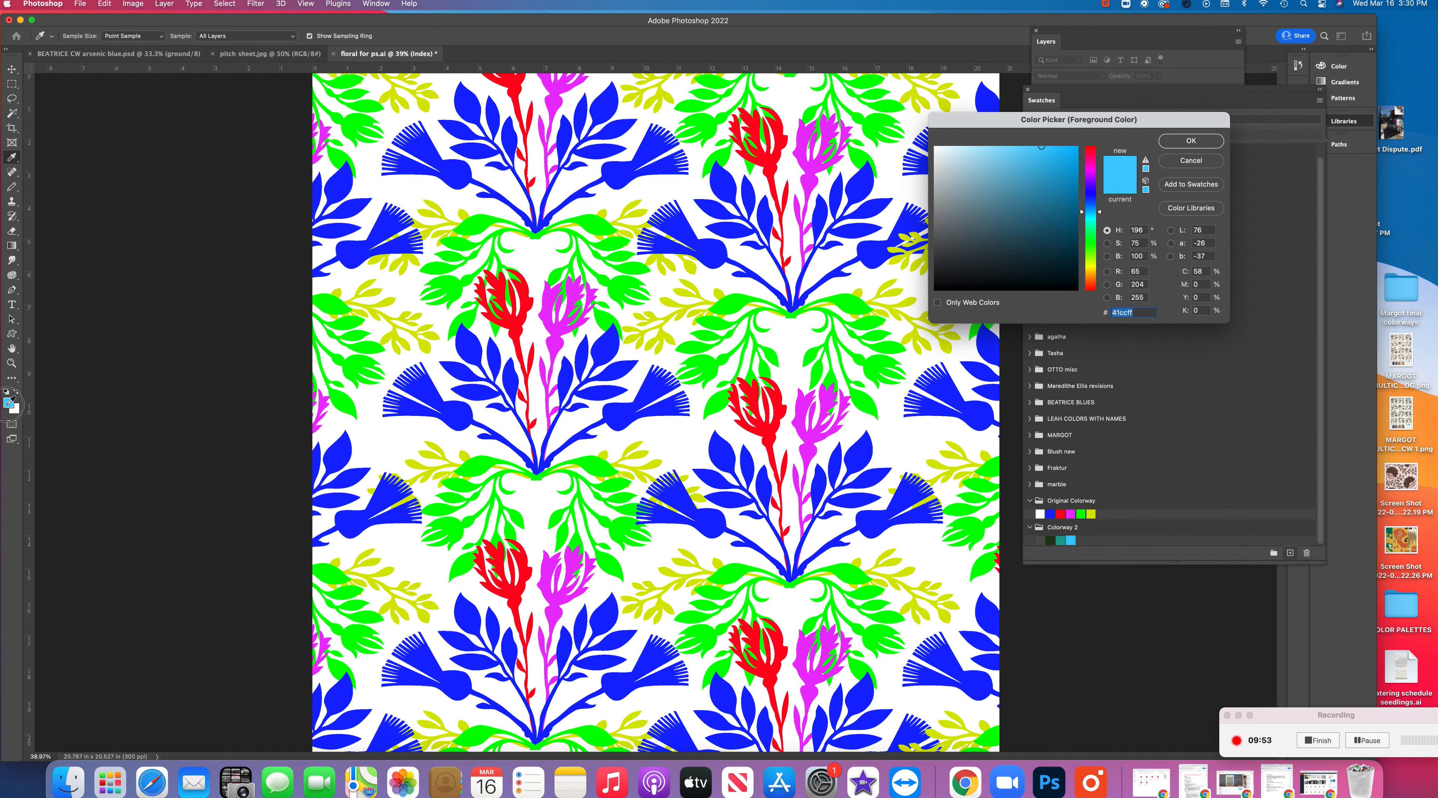
left_click(1093, 270)
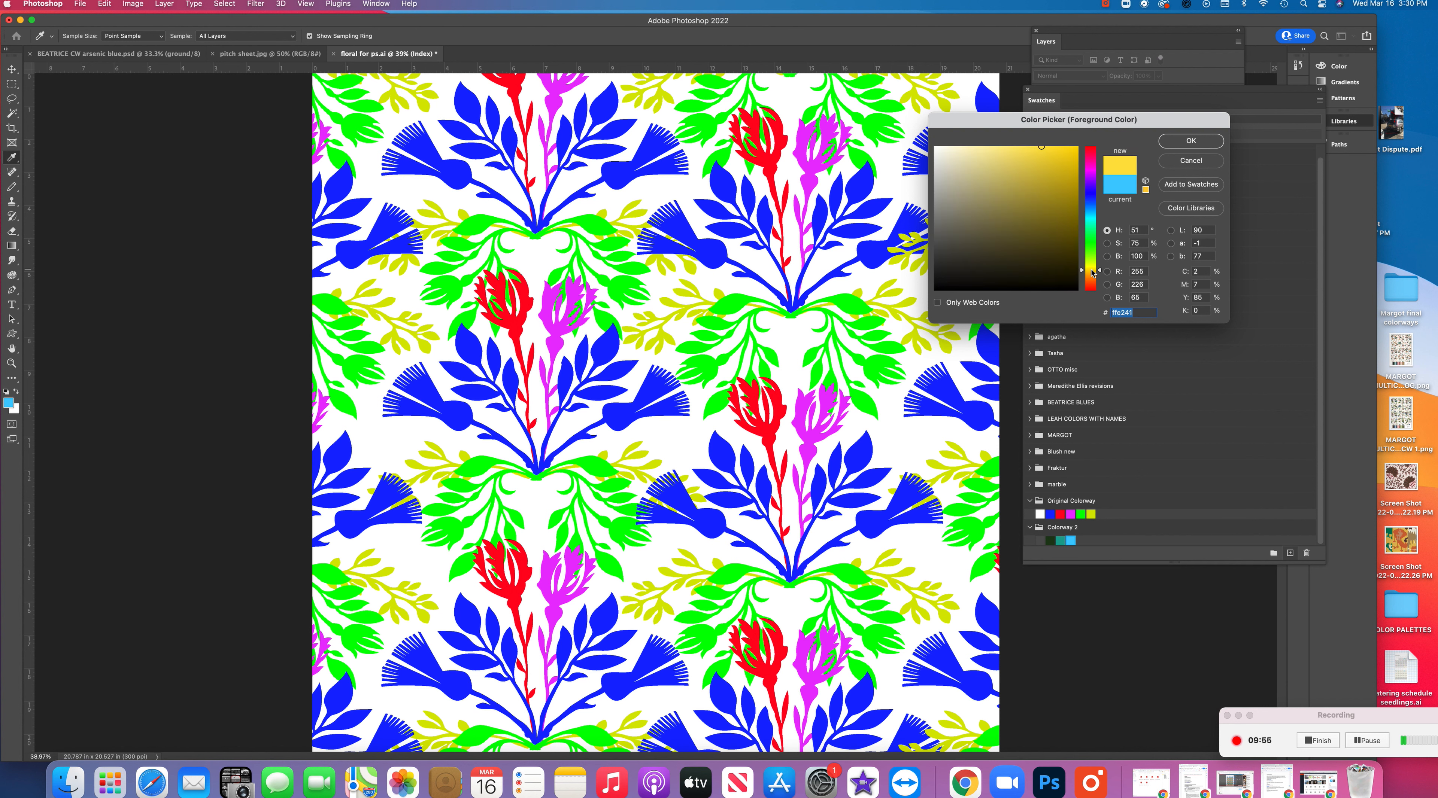
left_click(1061, 190)
left_click(1191, 141)
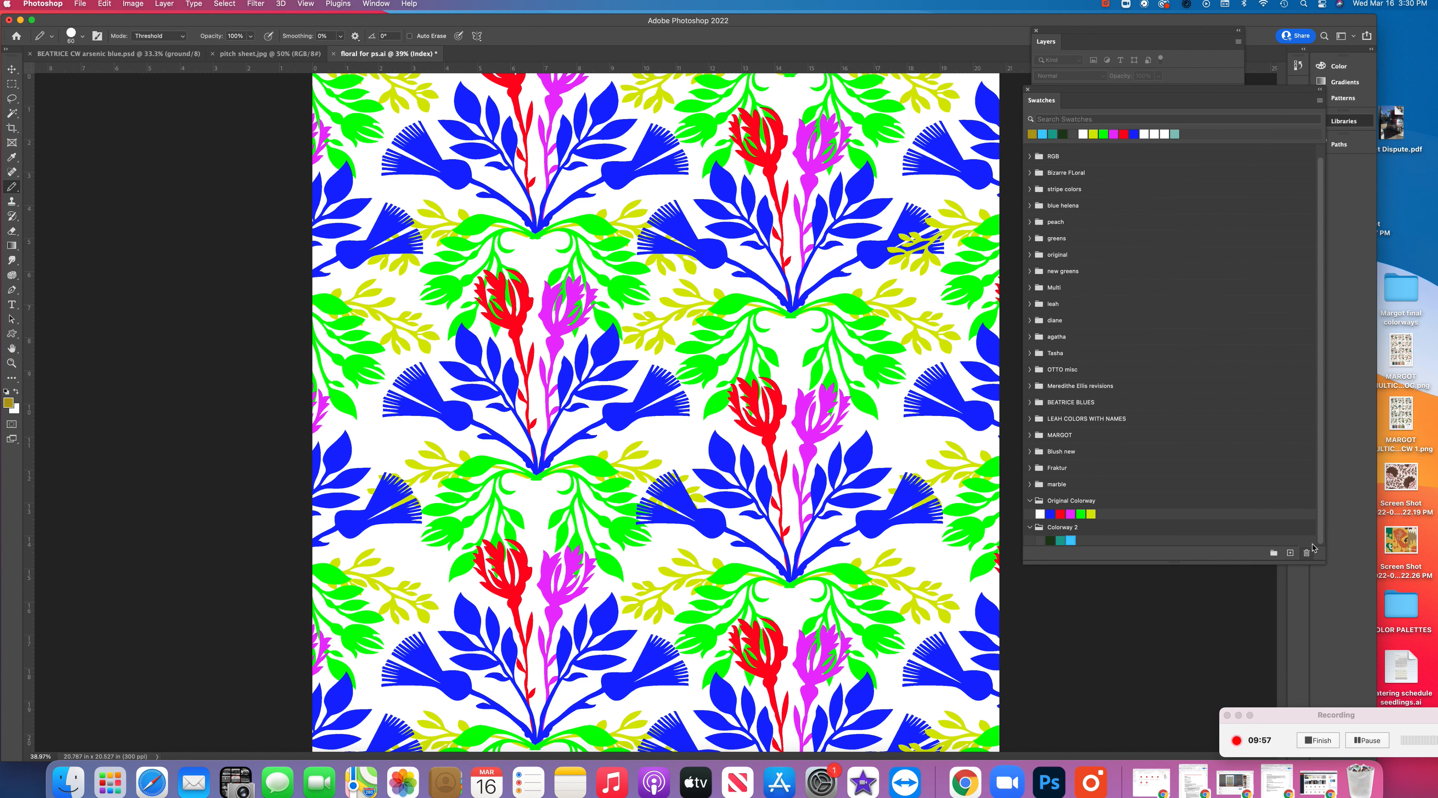
left_click(1290, 553)
left_click(849, 384)
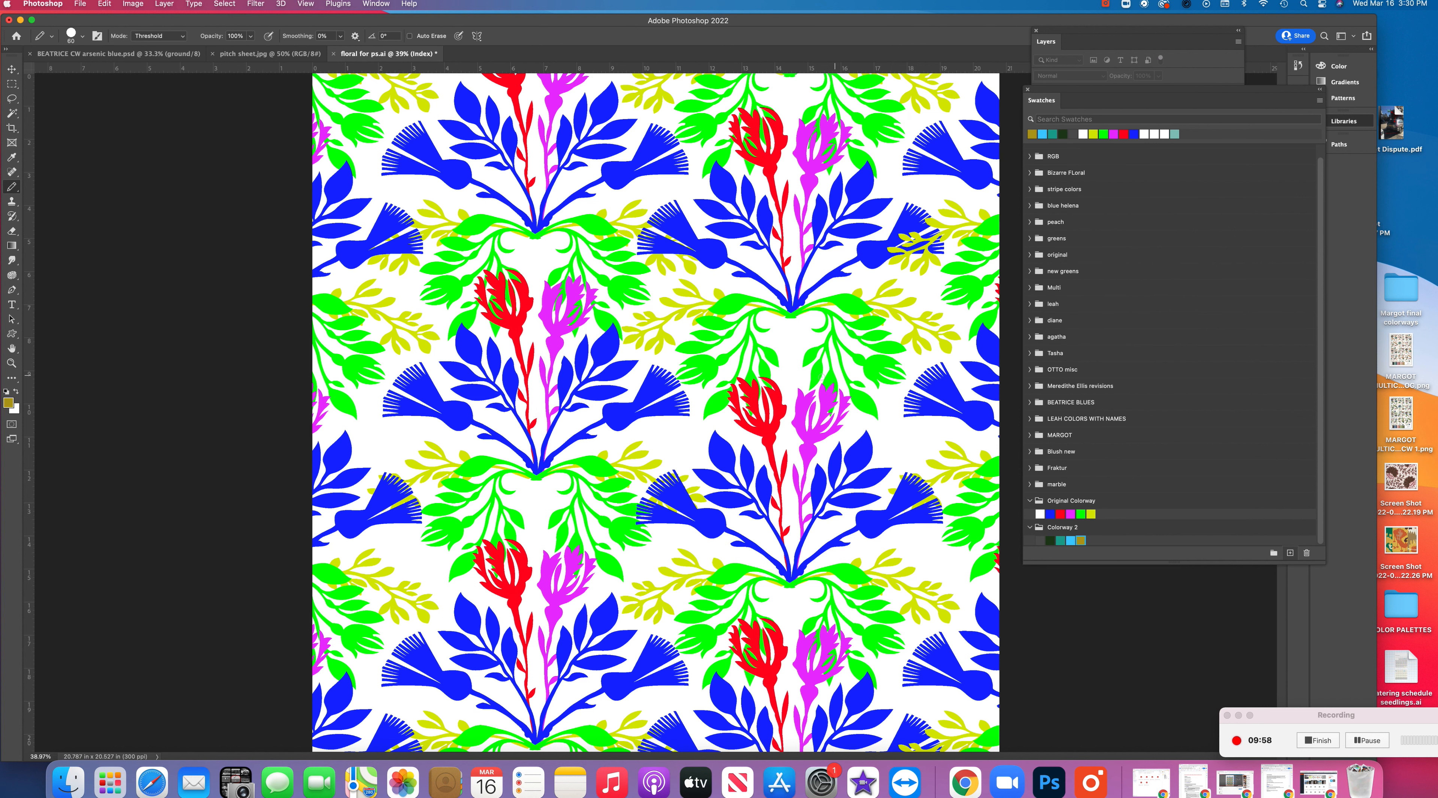
Change the foreground color to bright aqua #46f1ef and add it as a swatch in "Colorway 2"
left_click(10, 404)
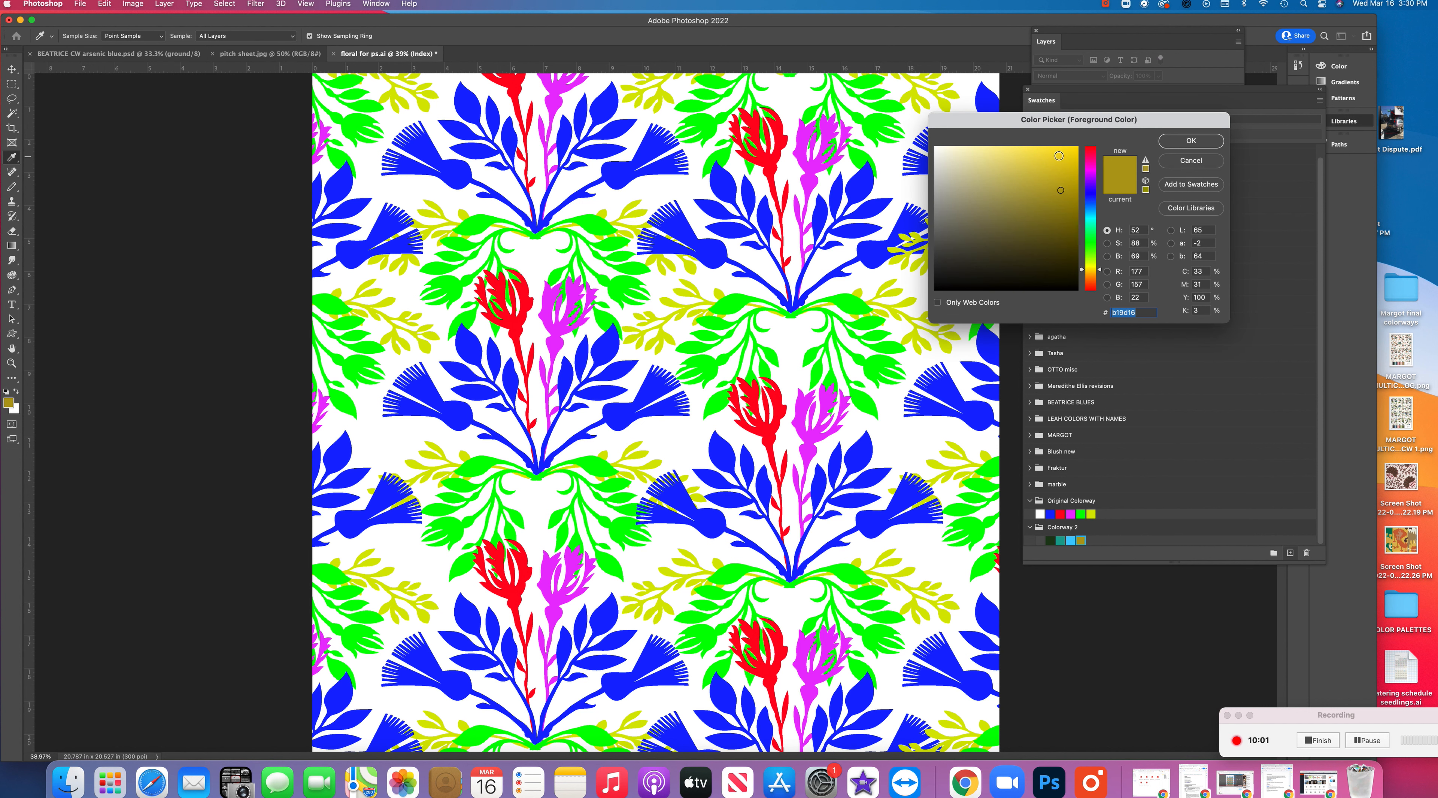
left_click(1090, 172)
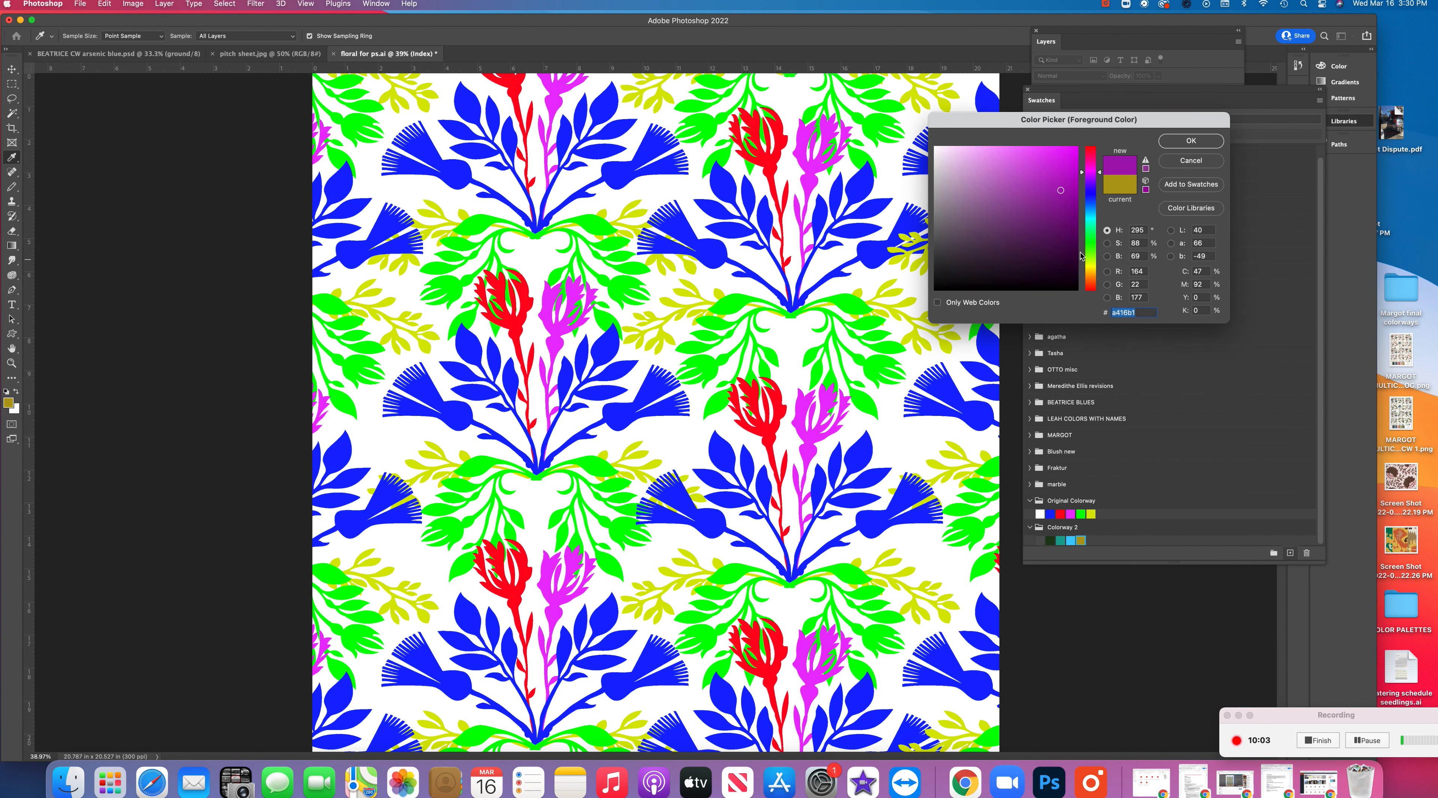
left_click(1091, 218)
left_click(1037, 156)
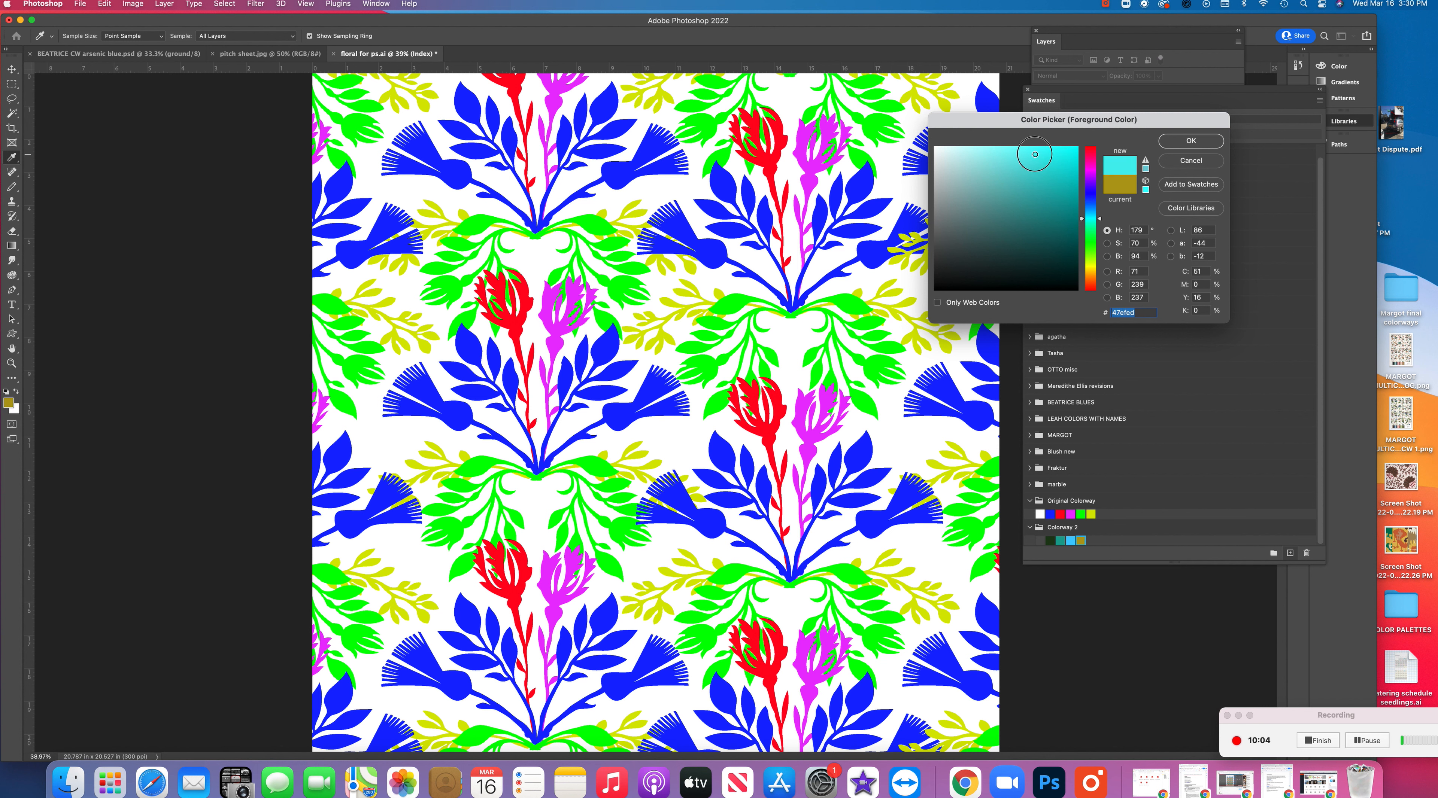
left_click(1191, 140)
left_click(1290, 553)
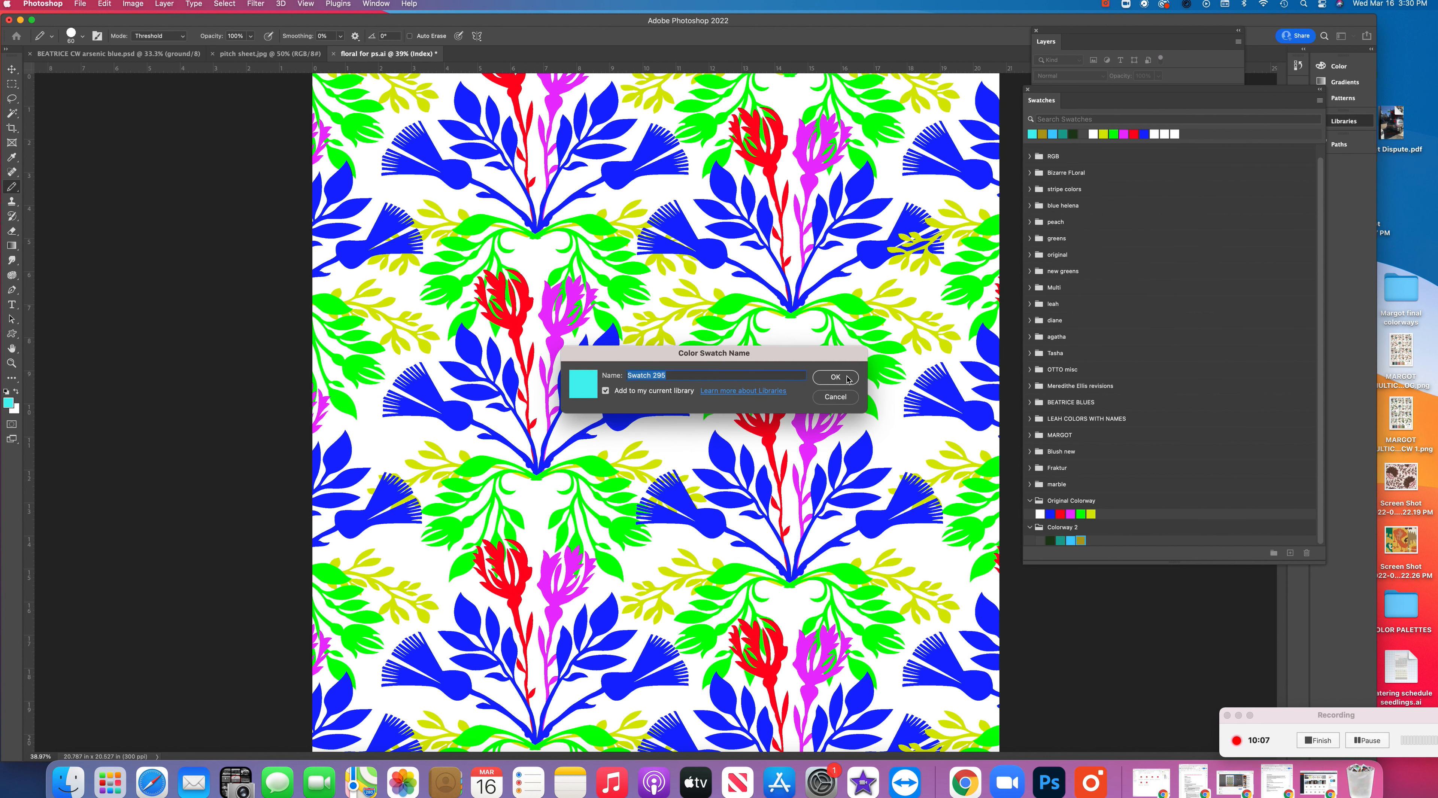
left_click(853, 380)
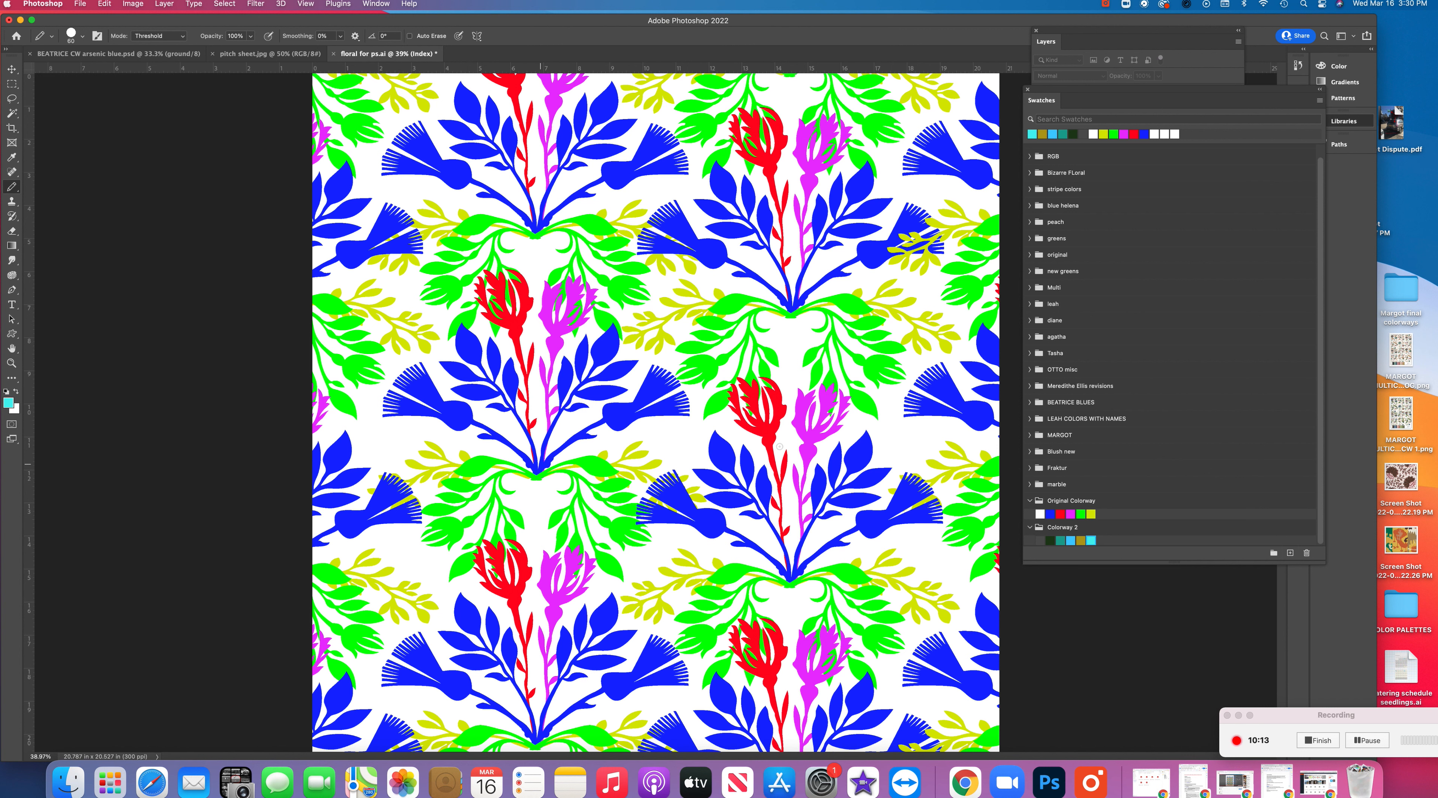
Export the "Colorway 2" swatch group to the Desktop as a swatches file named "Colorway 2"
left_click(1098, 532)
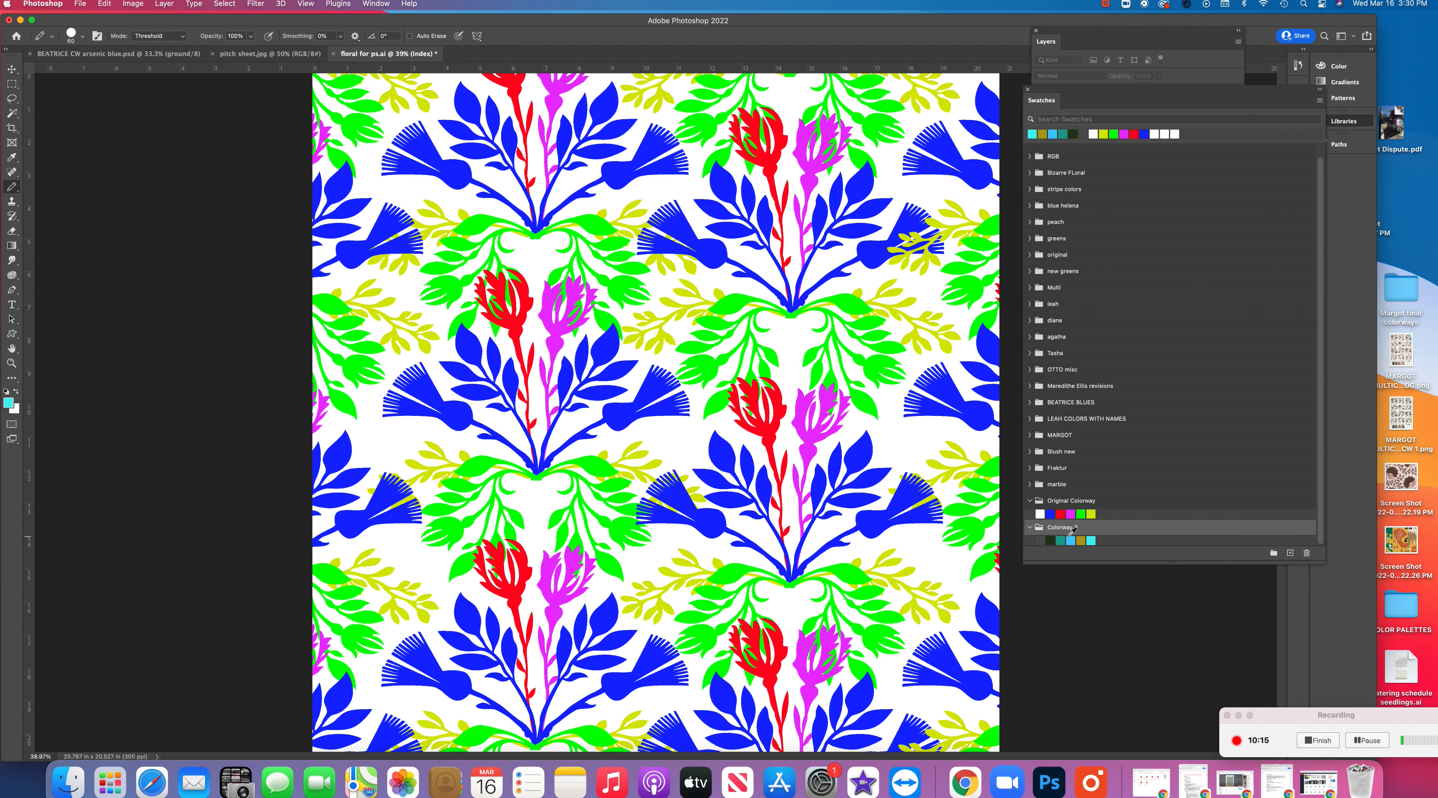
right_click(1227, 530)
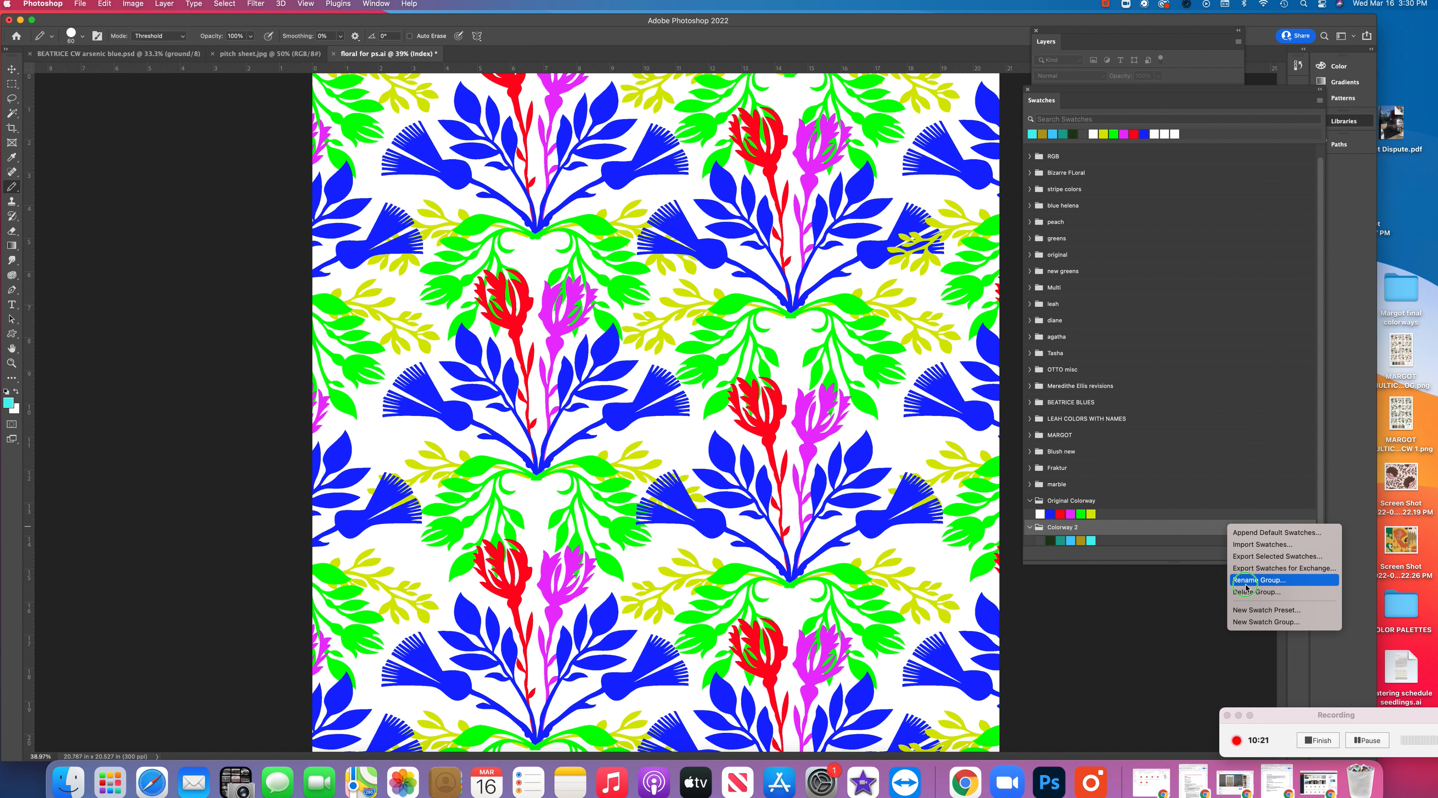
left_click(1268, 560)
left_click(748, 98)
left_click_drag(759, 99, 561, 37)
type("Colorwa")
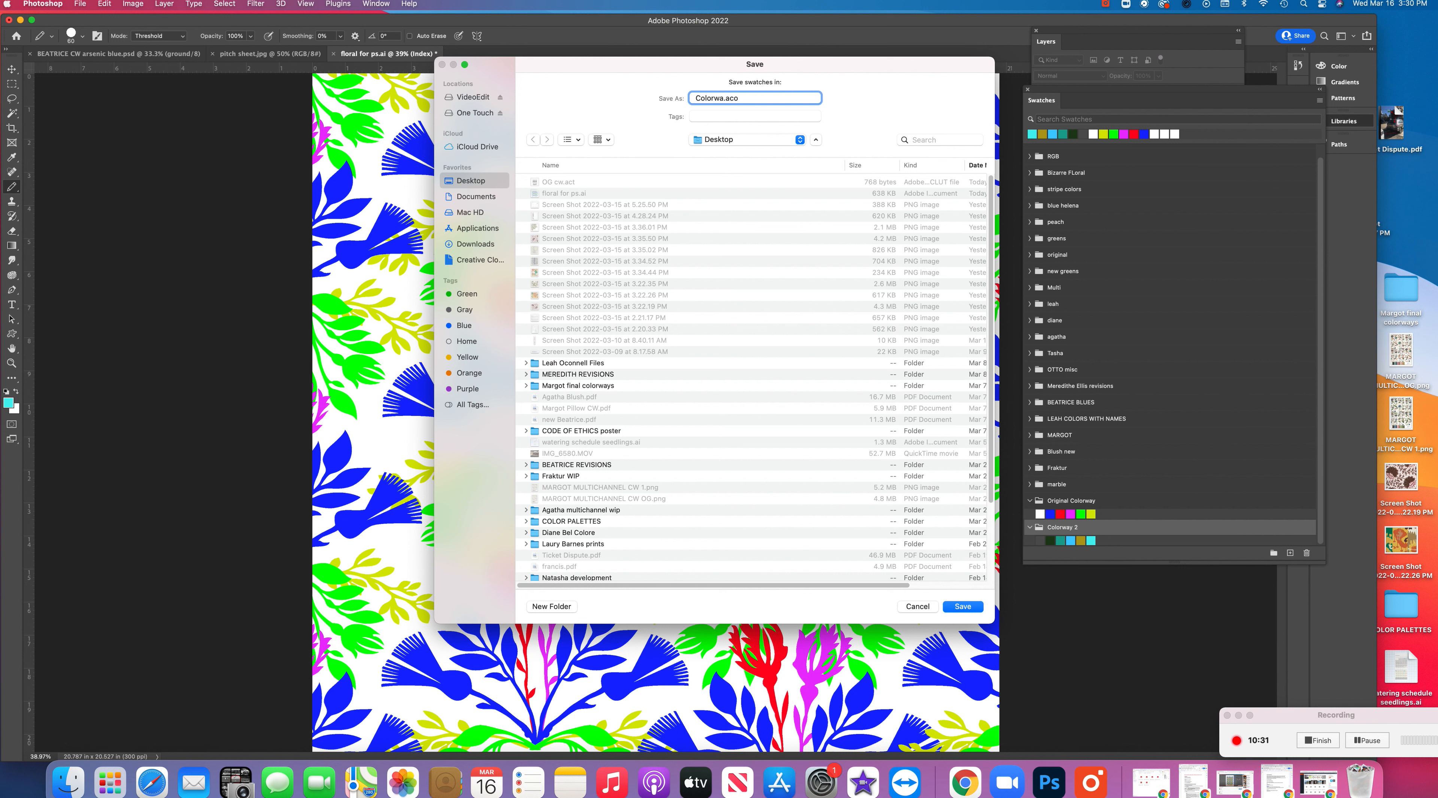
type("y 2")
key("Return")
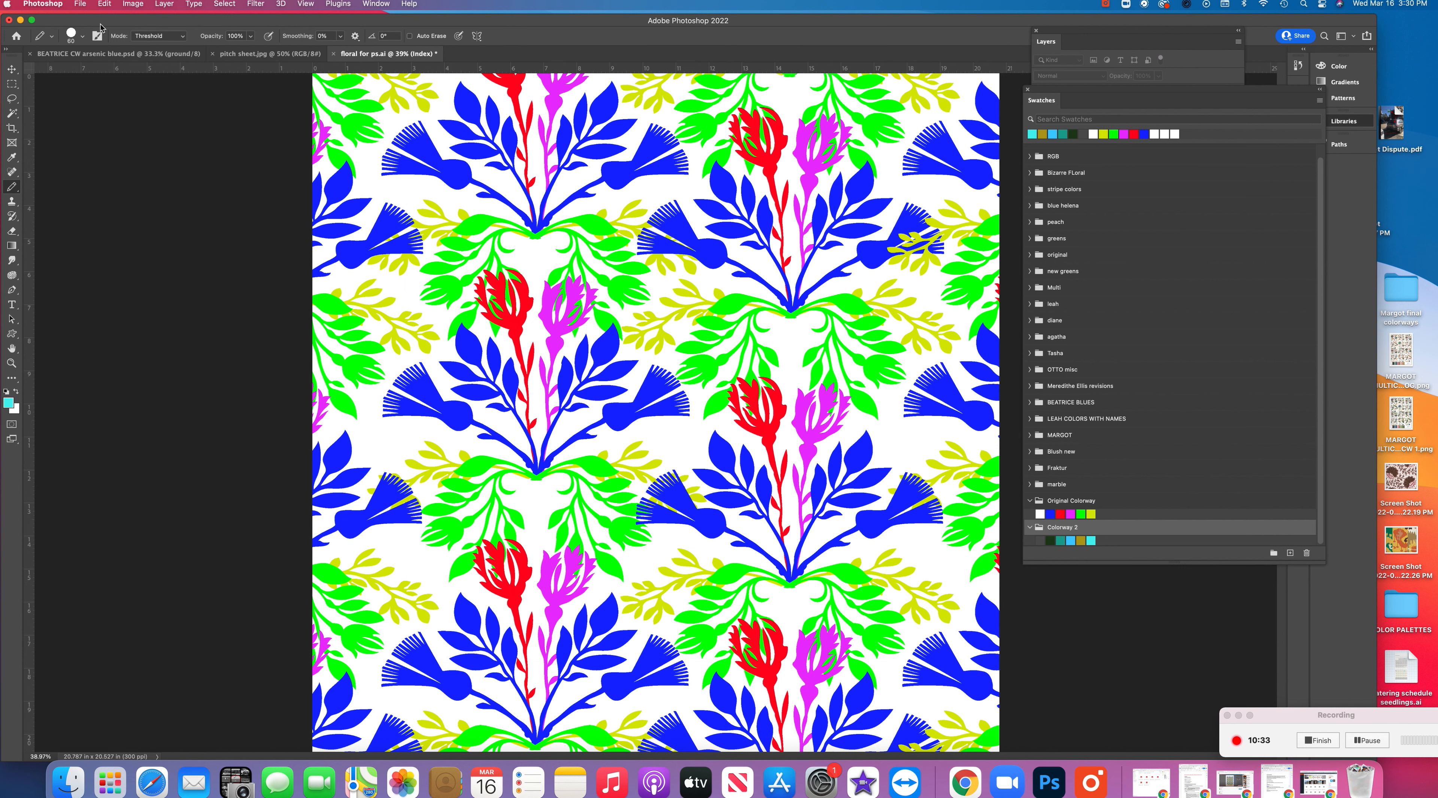
Load "Colorway 2.aco" from the Desktop into the floral image's color table and apply it
left_click(141, 5)
mouse_move(168, 18)
left_click(342, 145)
left_click(854, 326)
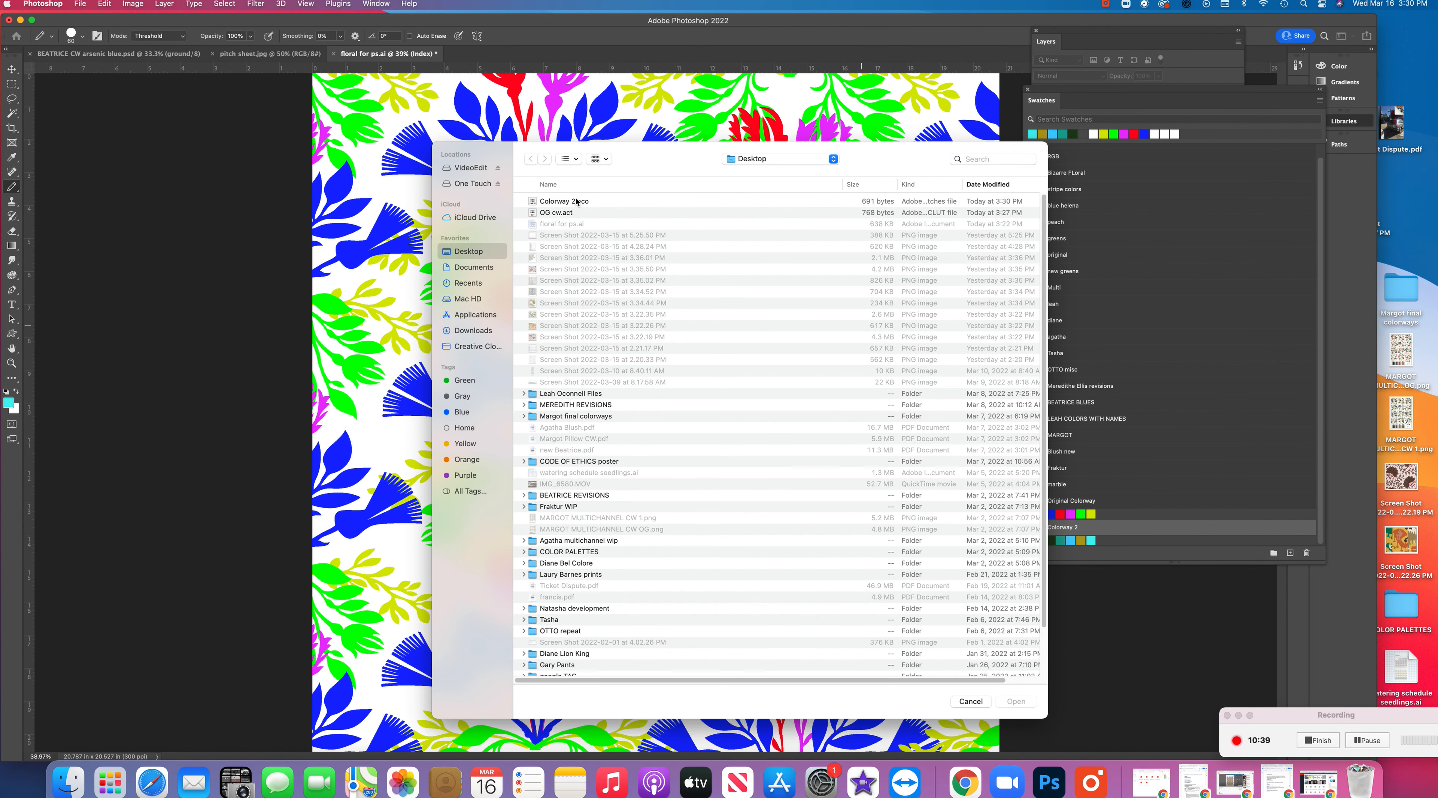
left_click(576, 202)
left_click(1016, 702)
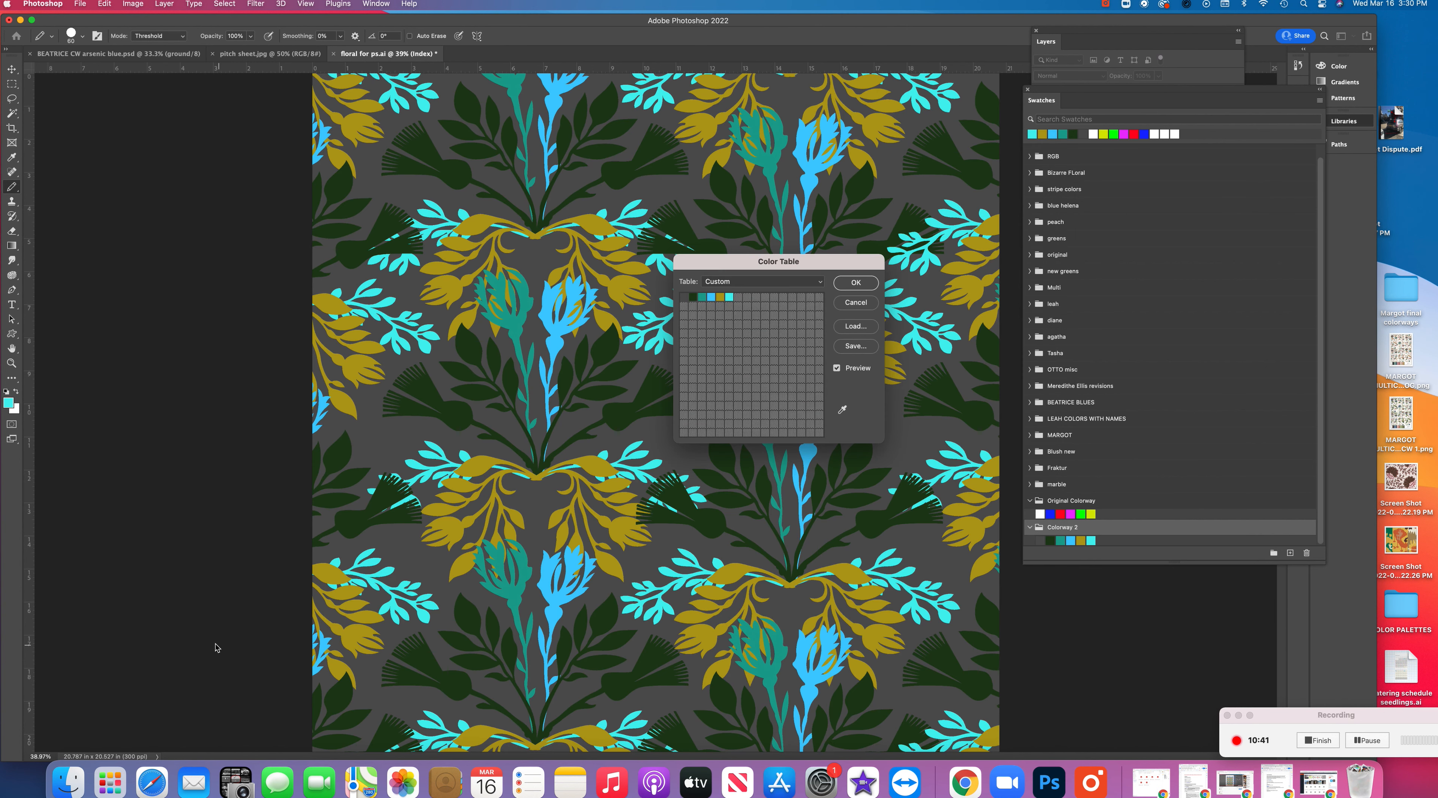
left_click_drag(740, 270, 1098, 568)
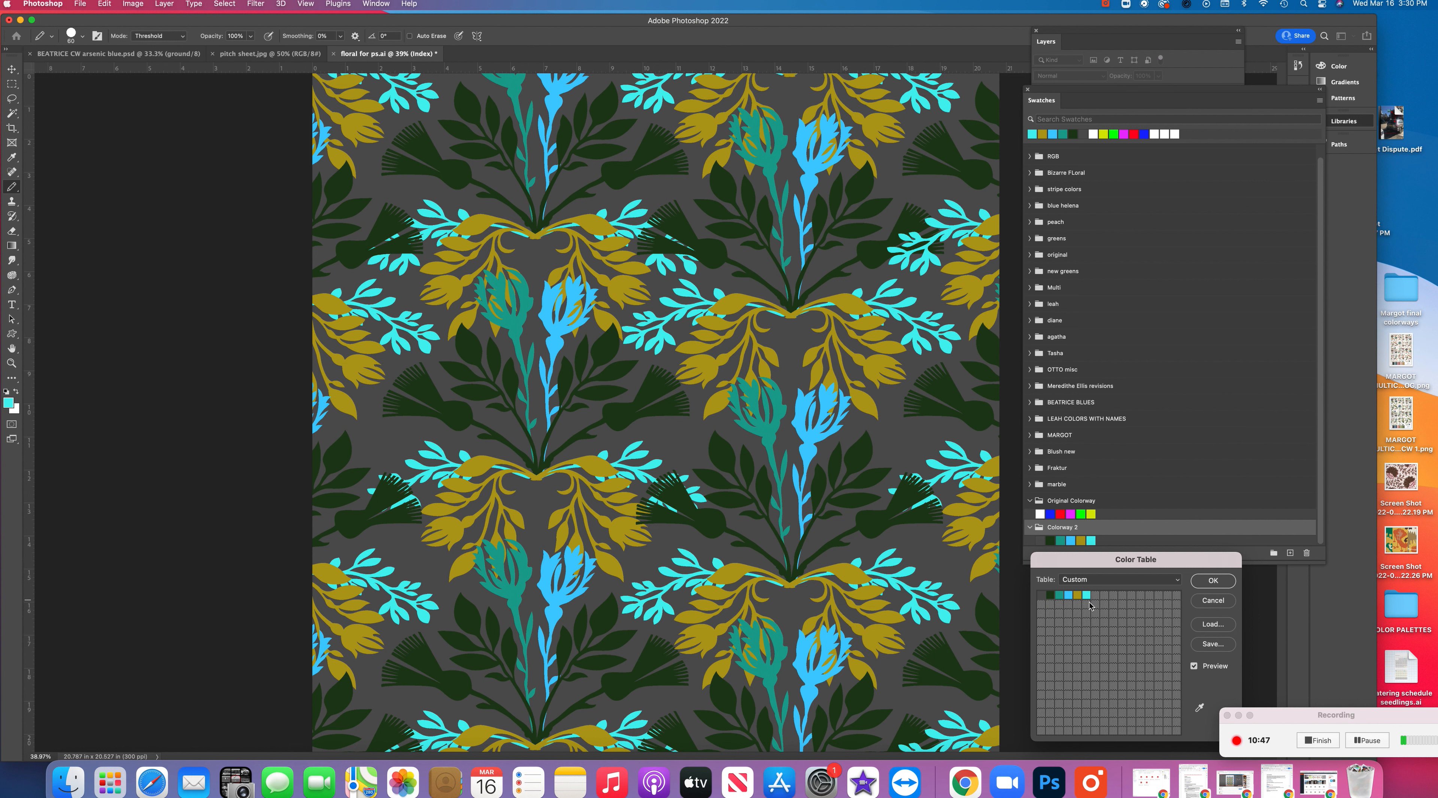
left_click(1226, 585)
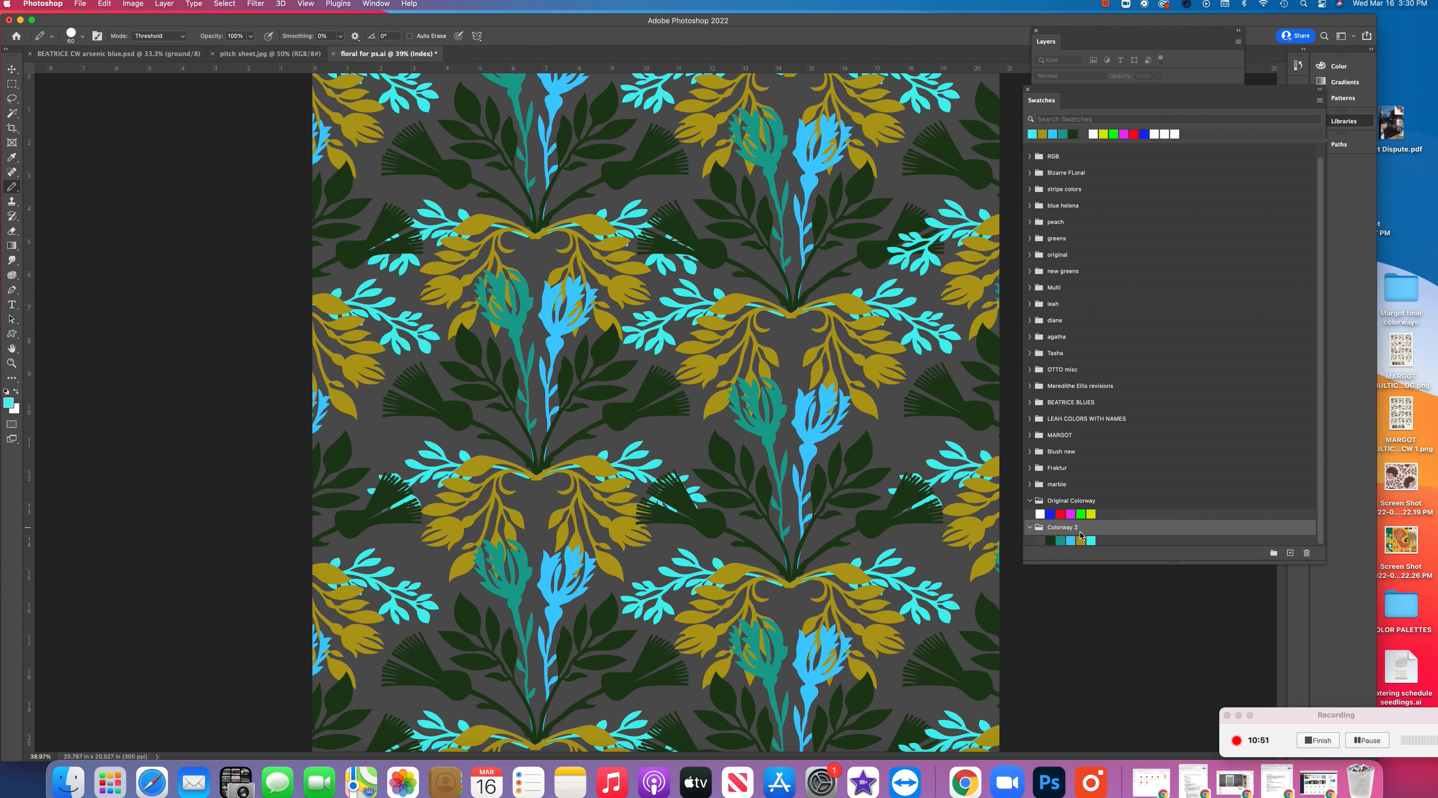
Collapse the "Colorway 2" and "Original Colorway" groups and create a new swatch group named "Summer"
left_click(1030, 528)
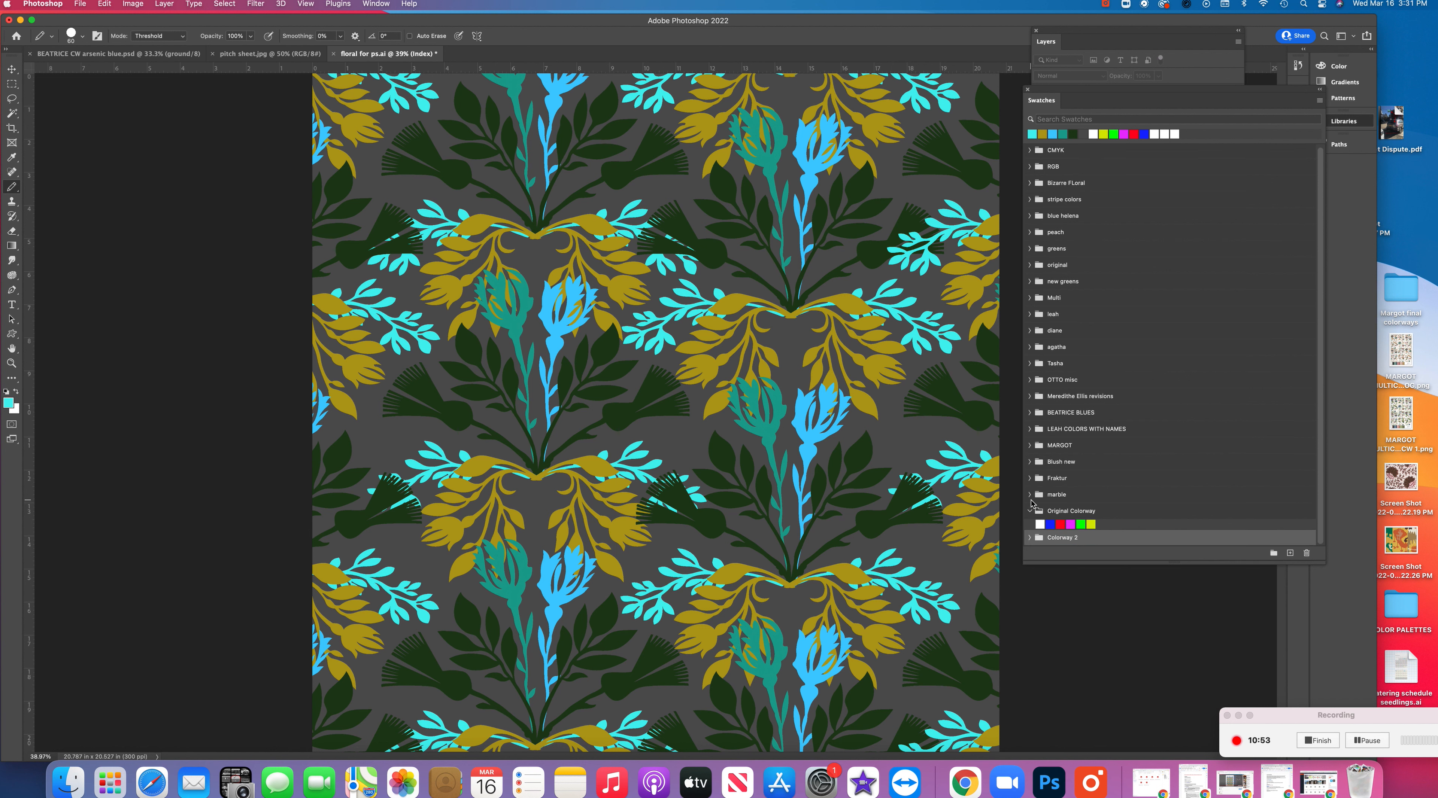
left_click(1030, 502)
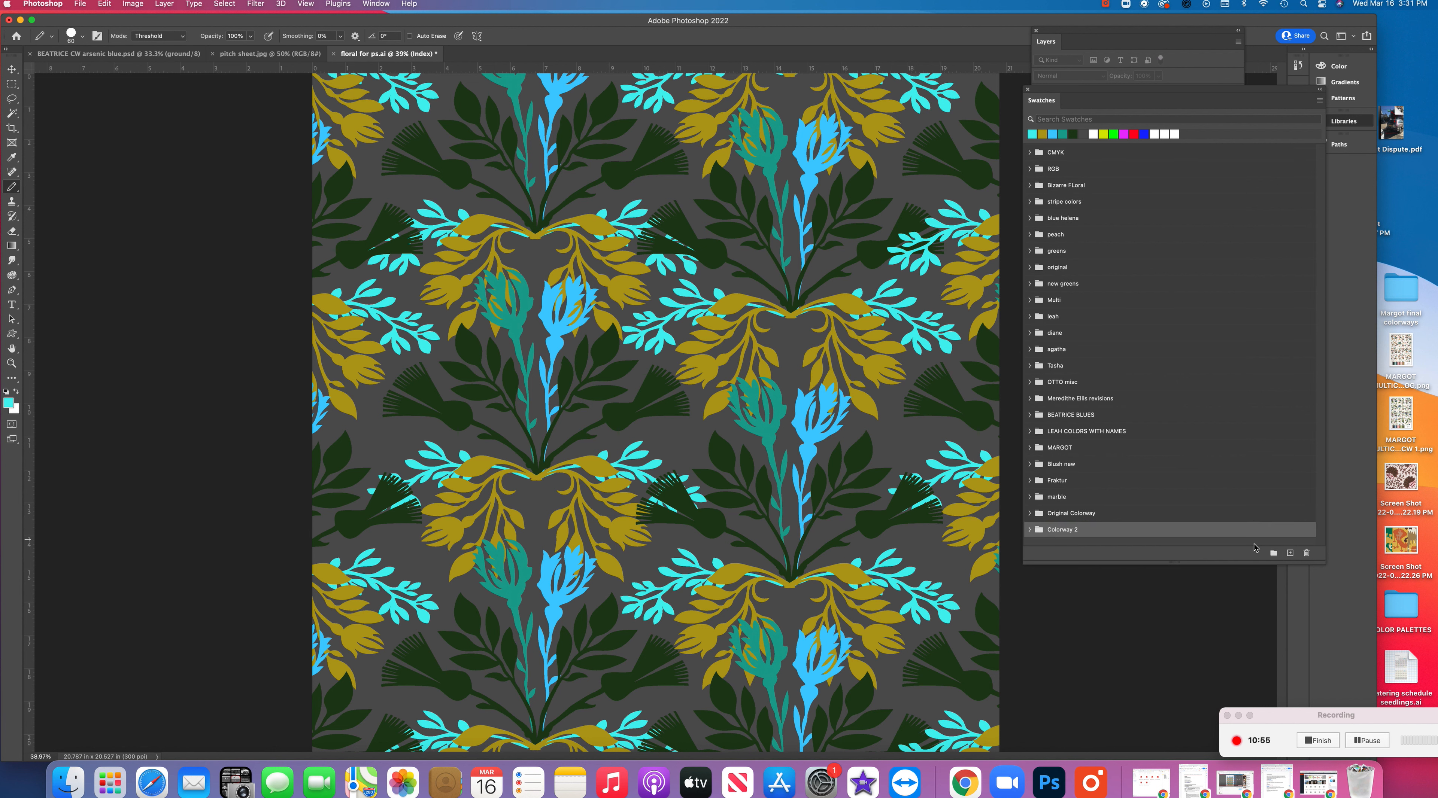
left_click(1273, 553)
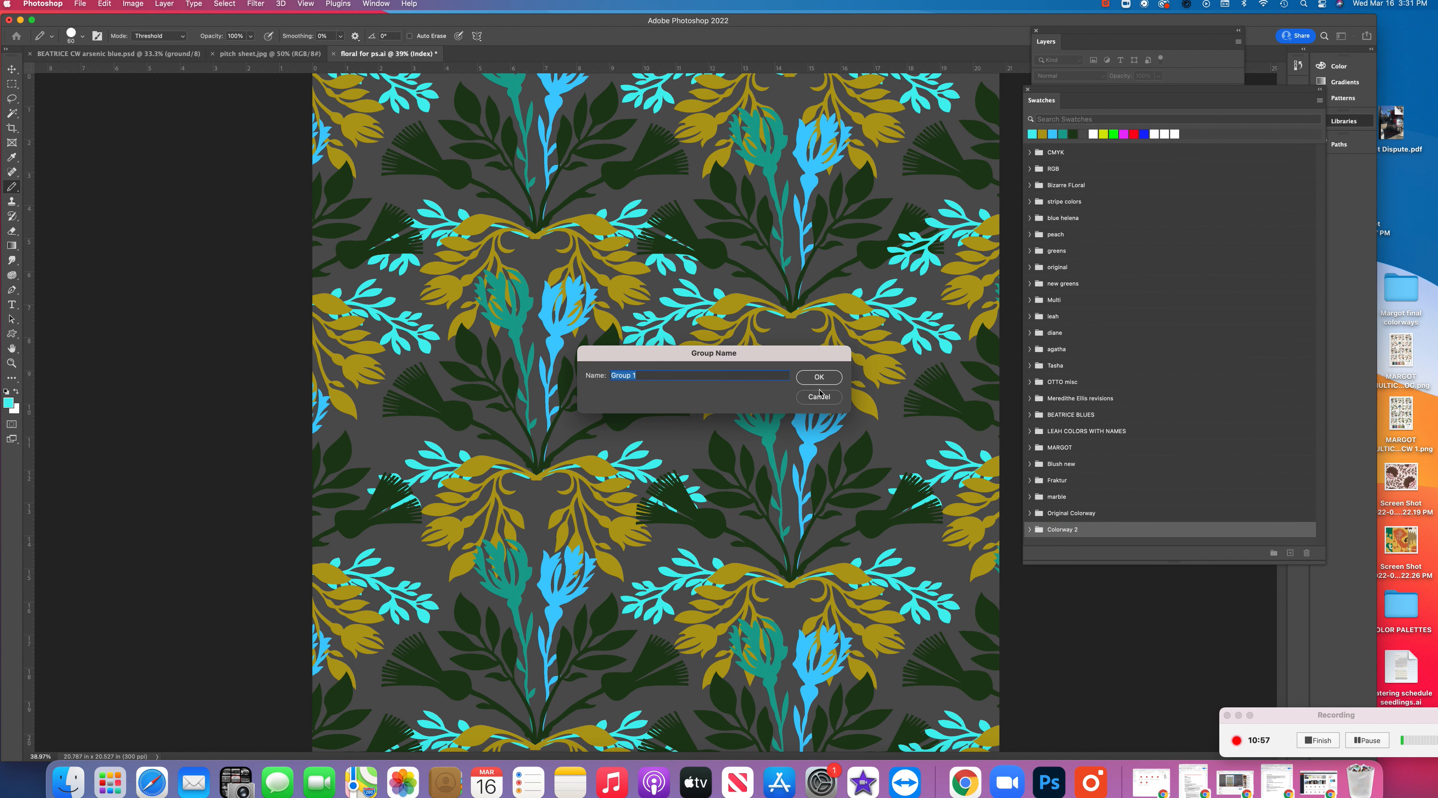
type("Su")
key("Return")
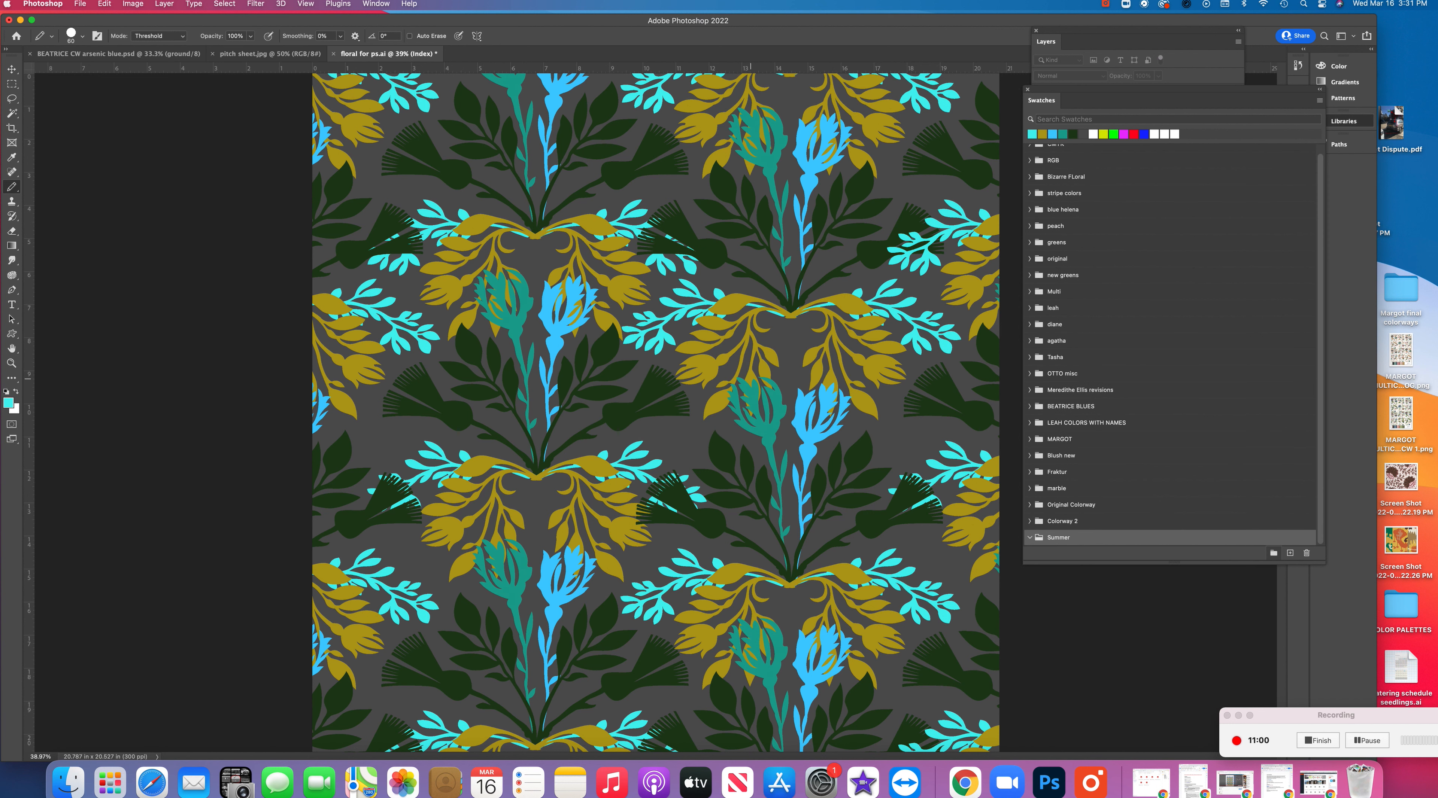
Expand "Original Colorway" for reference, set the foreground color to pale yellow #feffd0 and add it as a swatch in "Summer"
left_click(1030, 506)
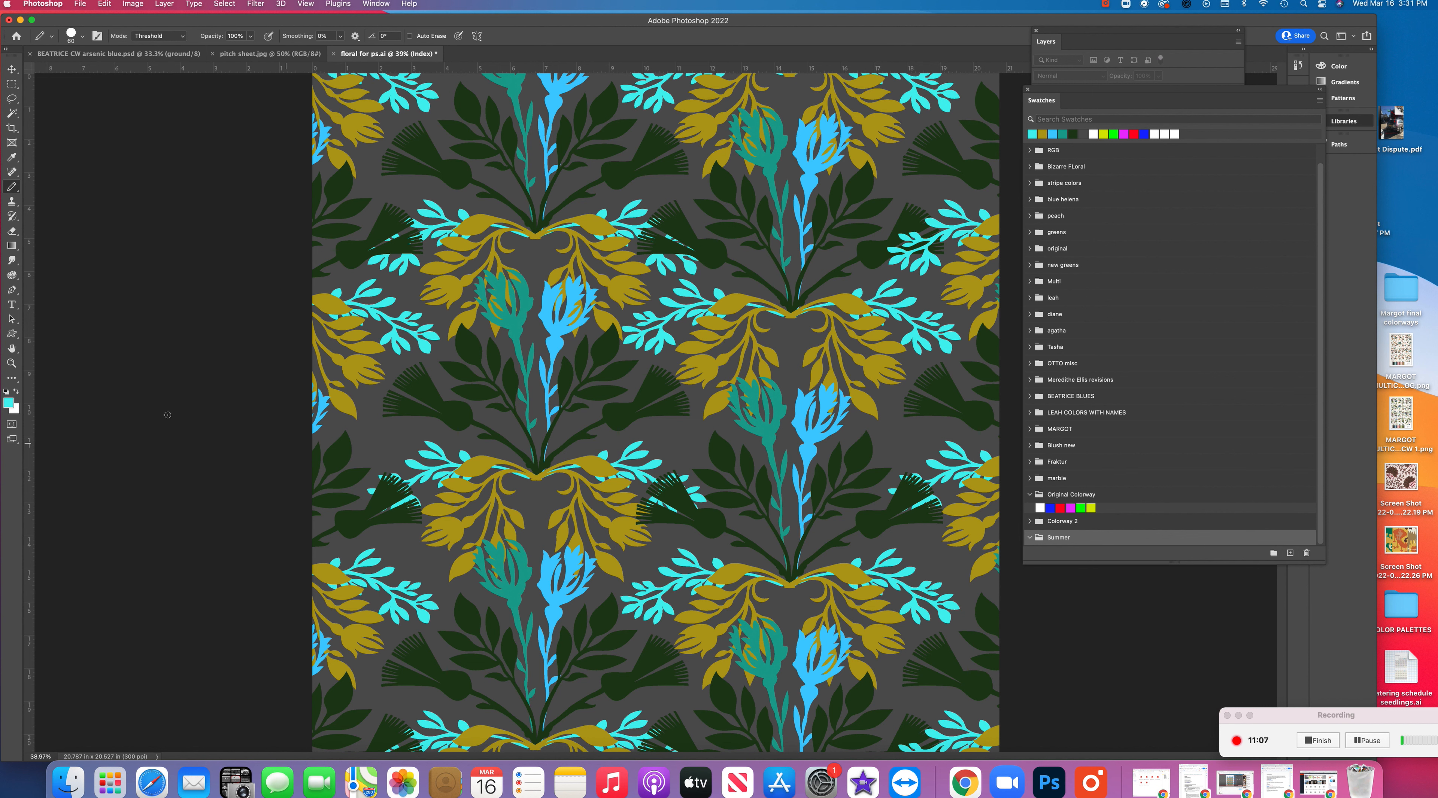
left_click(11, 405)
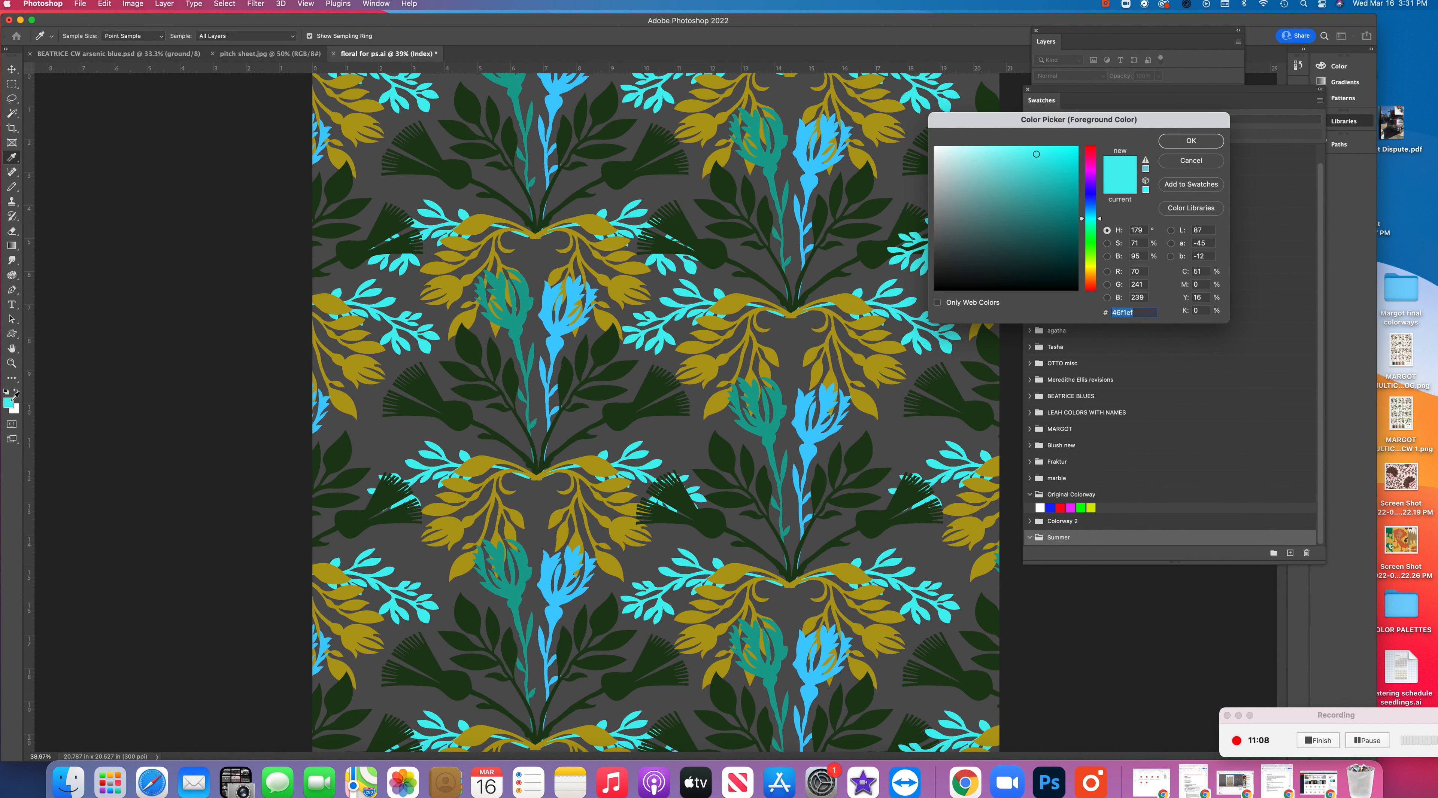
left_click(1097, 268)
left_click(960, 145)
left_click(1191, 144)
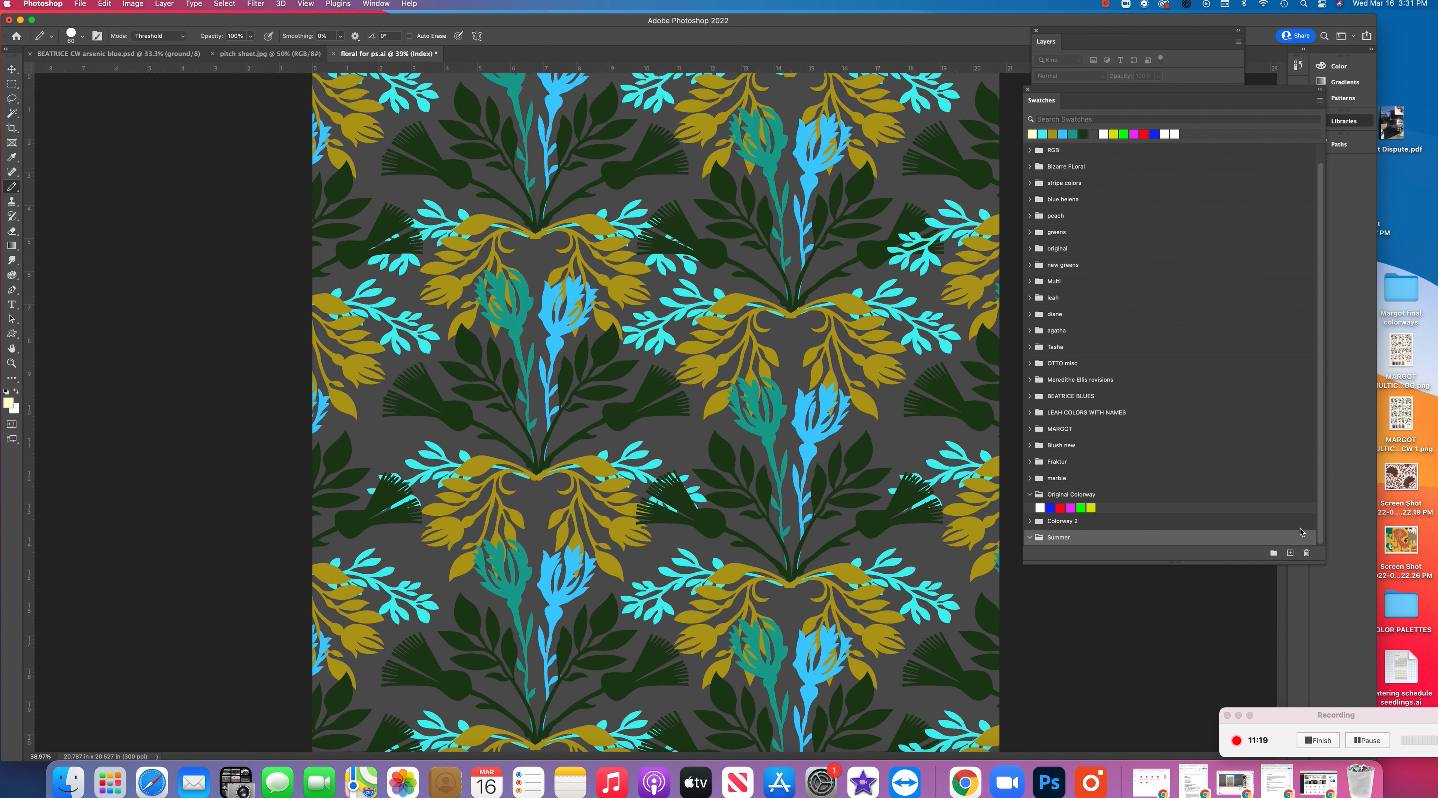
left_click(1291, 554)
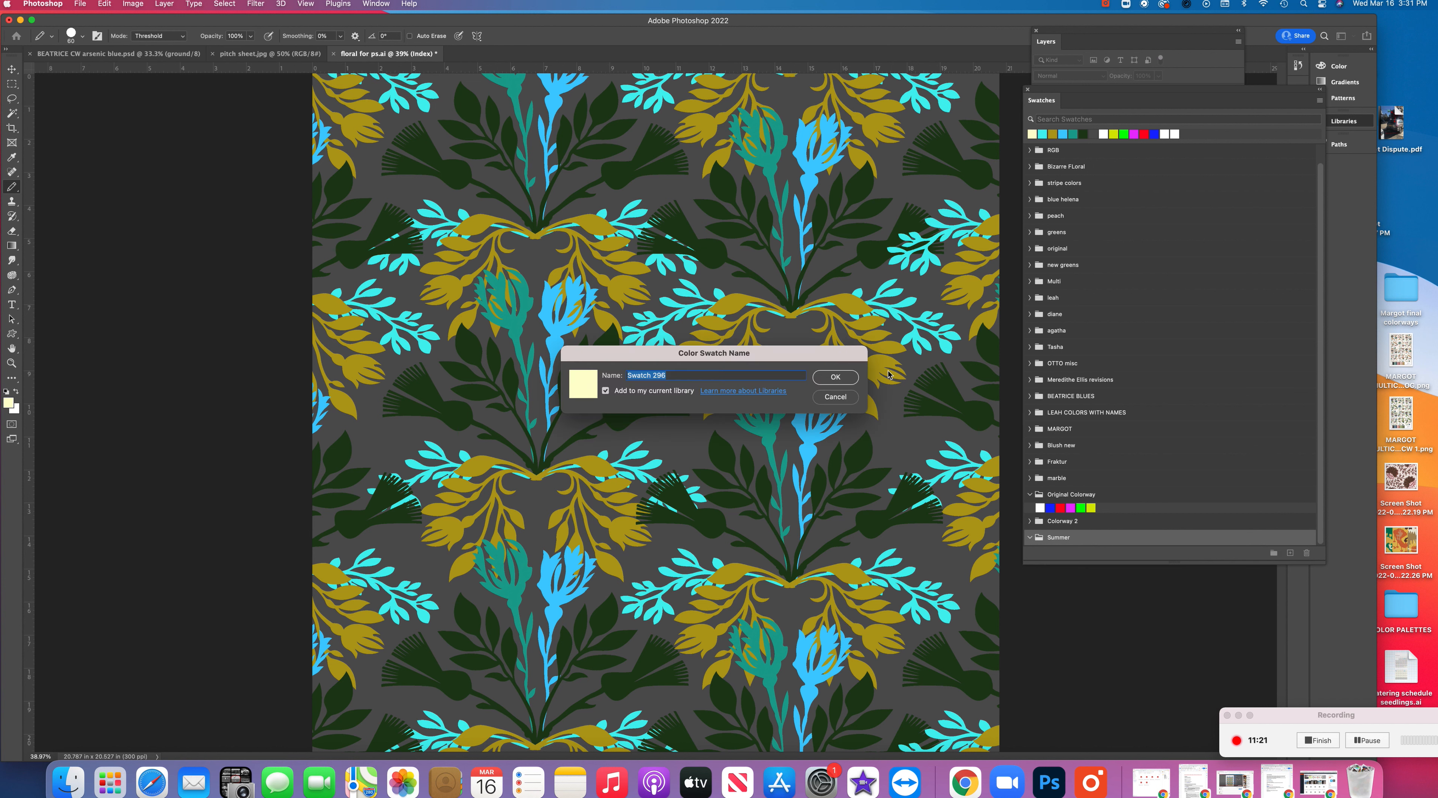
left_click(836, 378)
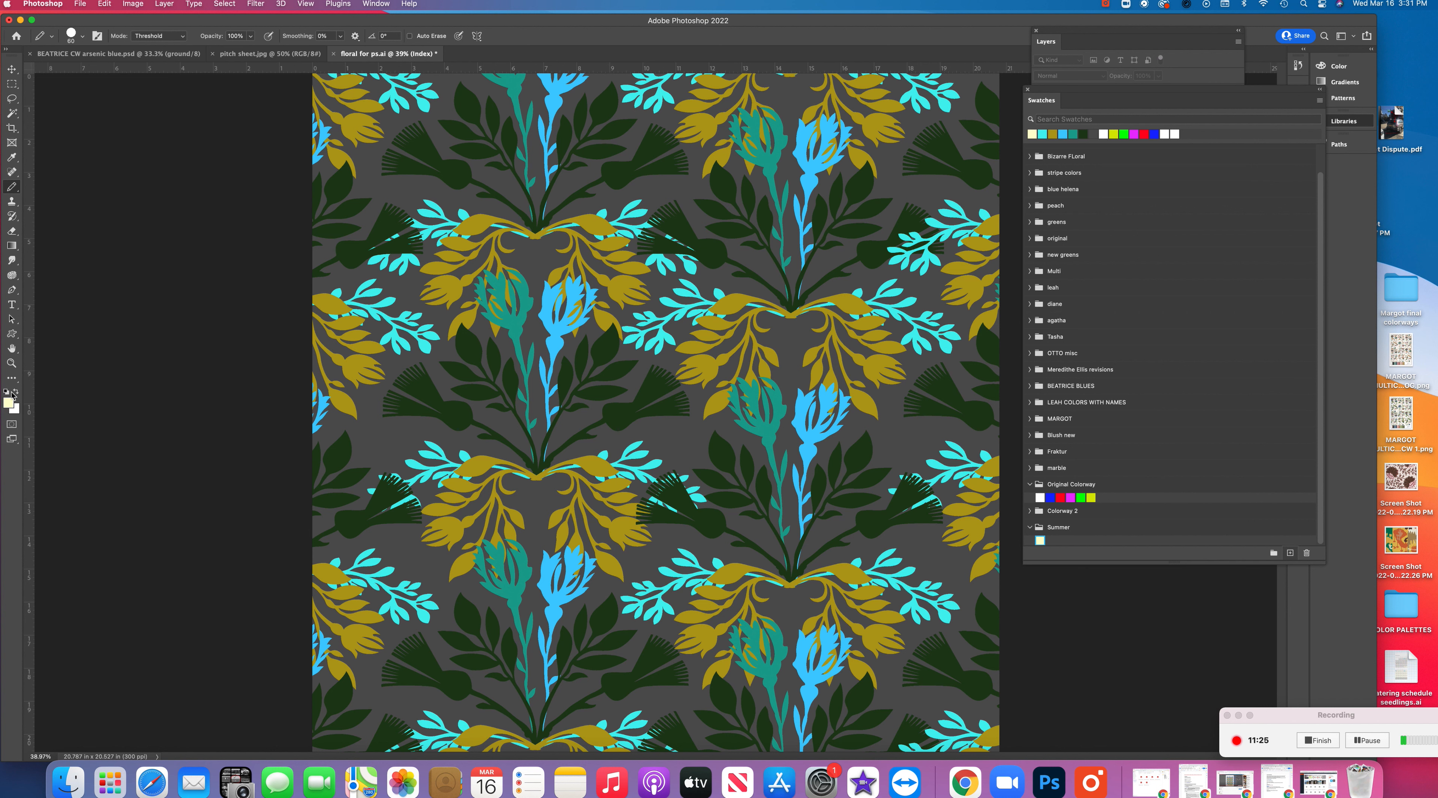
Change the foreground color to light blue #82c6e3 and add it as a swatch in "Summer"
left_click(9, 405)
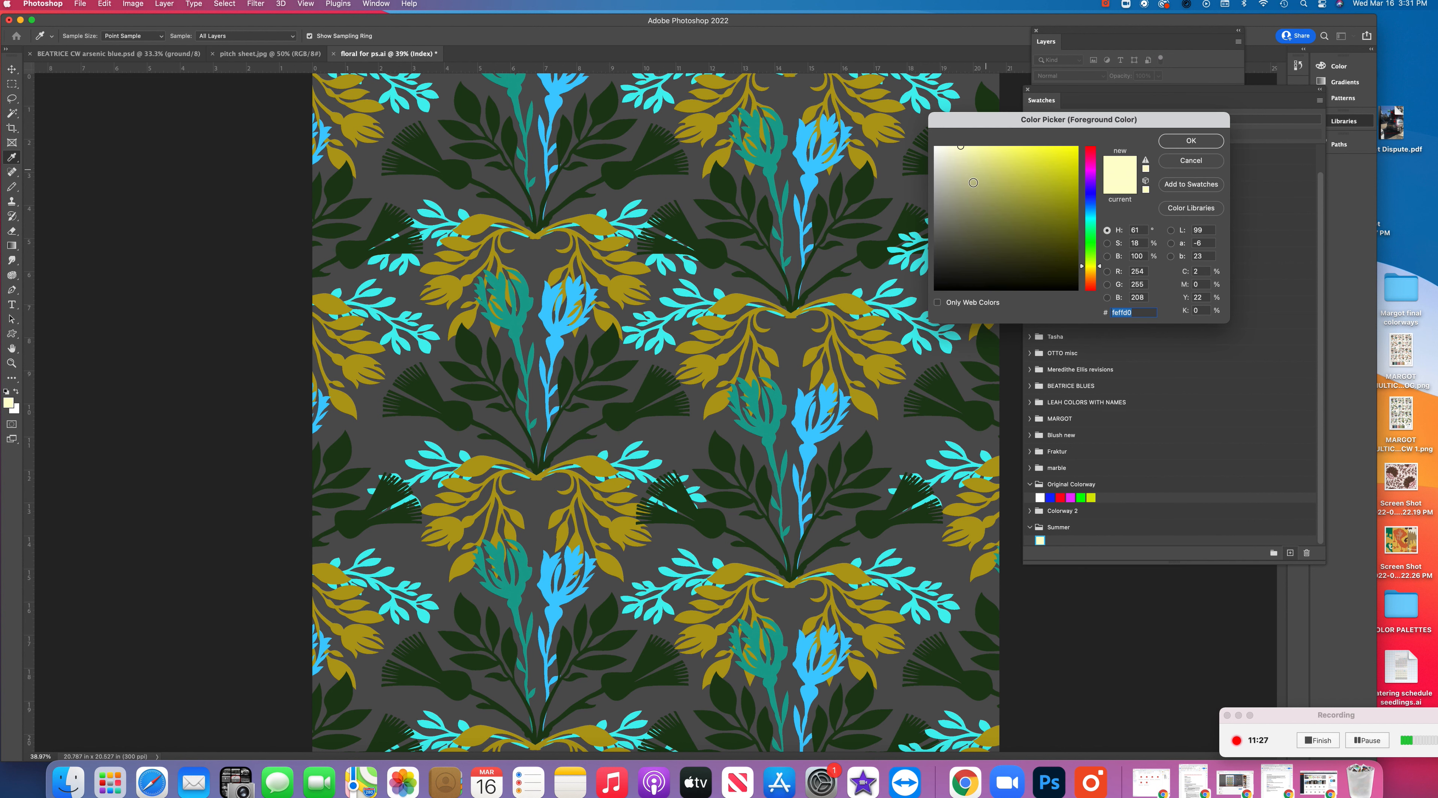
left_click(1090, 211)
left_click(996, 161)
left_click(1191, 141)
left_click(1289, 553)
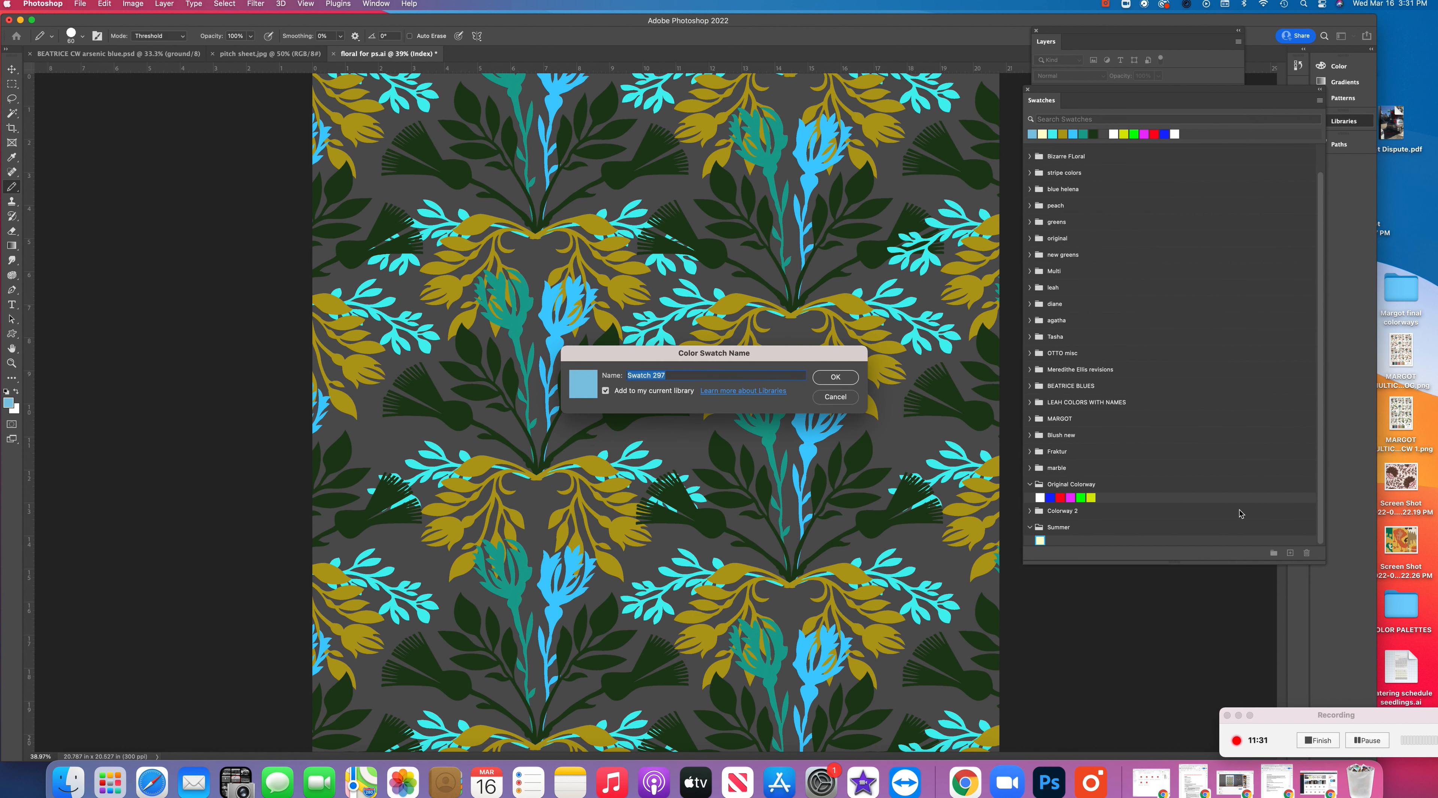
left_click(848, 382)
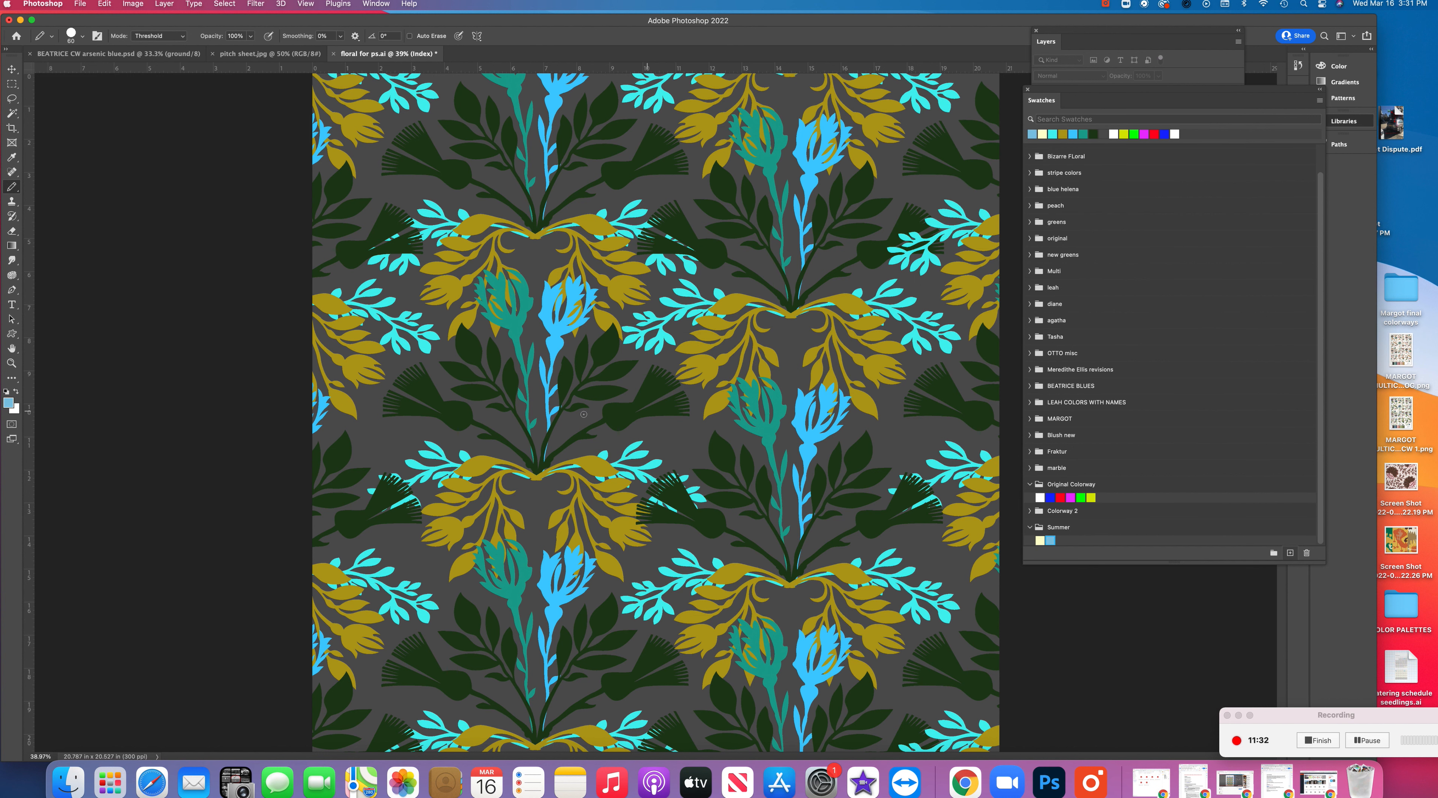
Change the foreground color to orchid pink #db82e3 and add it as a swatch in "Summer"
left_click(8, 403)
left_click(1091, 173)
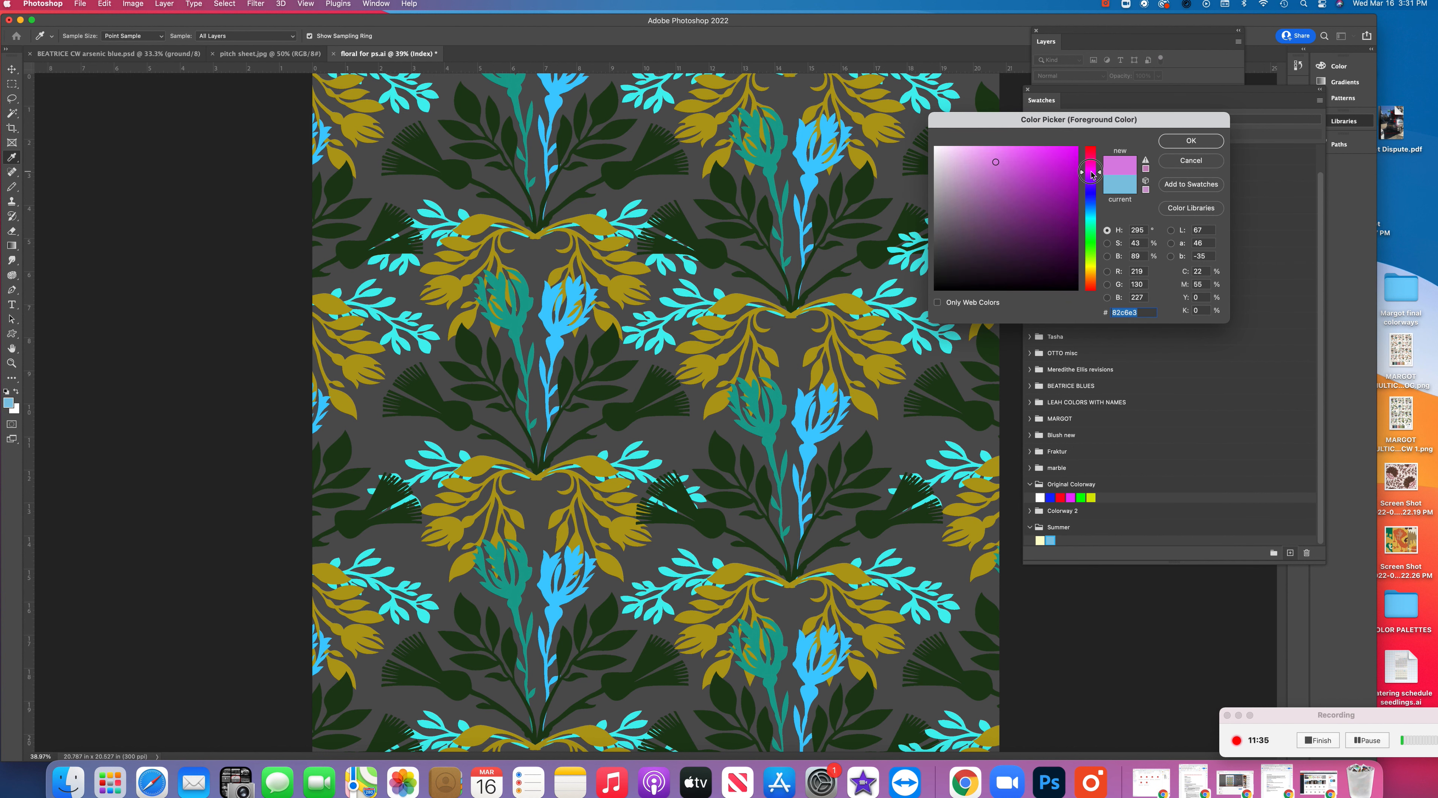
left_click(1191, 140)
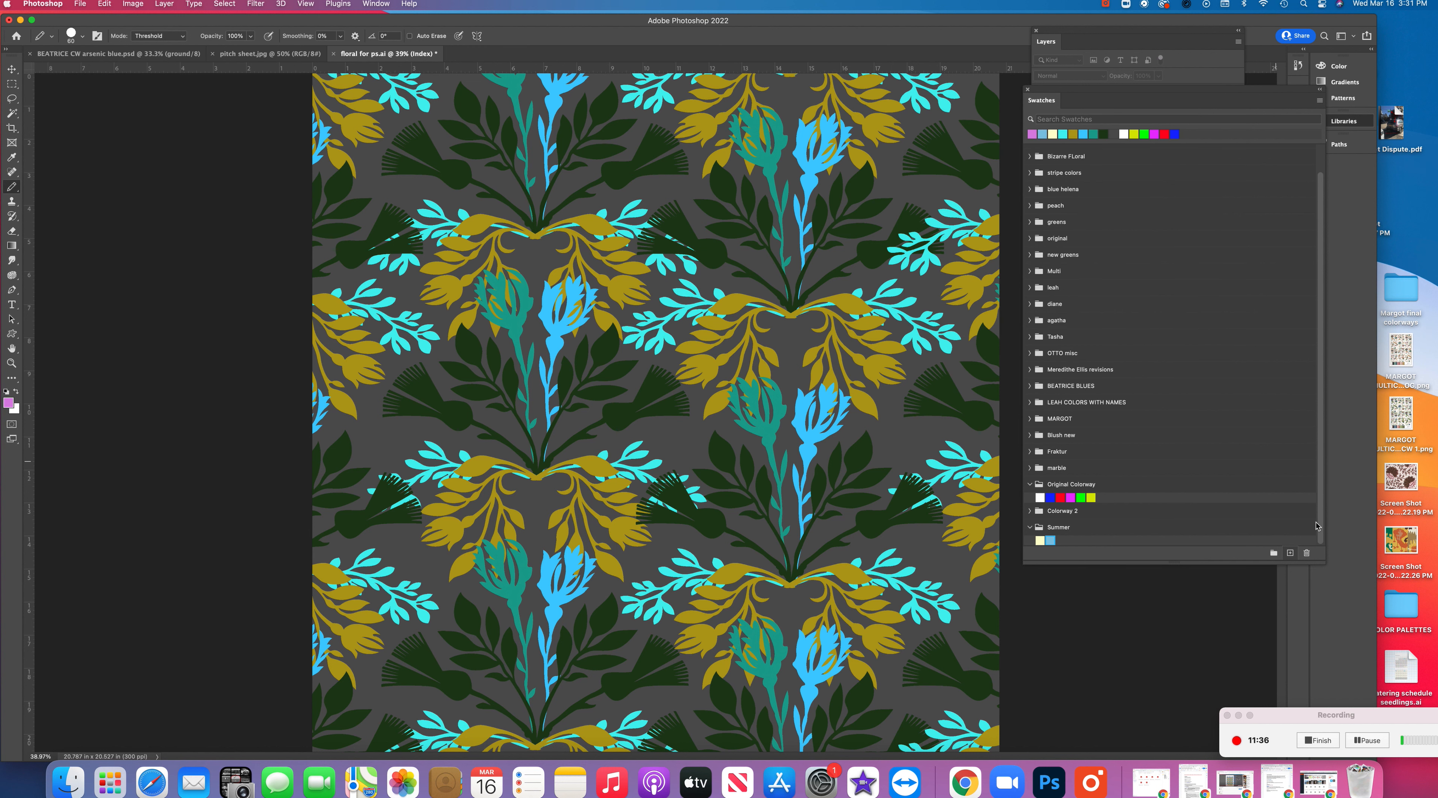
left_click(1291, 554)
left_click(835, 379)
Shift the foreground color's hue to a light orange-tan and add it as a swatch in "Summer"
left_click(10, 407)
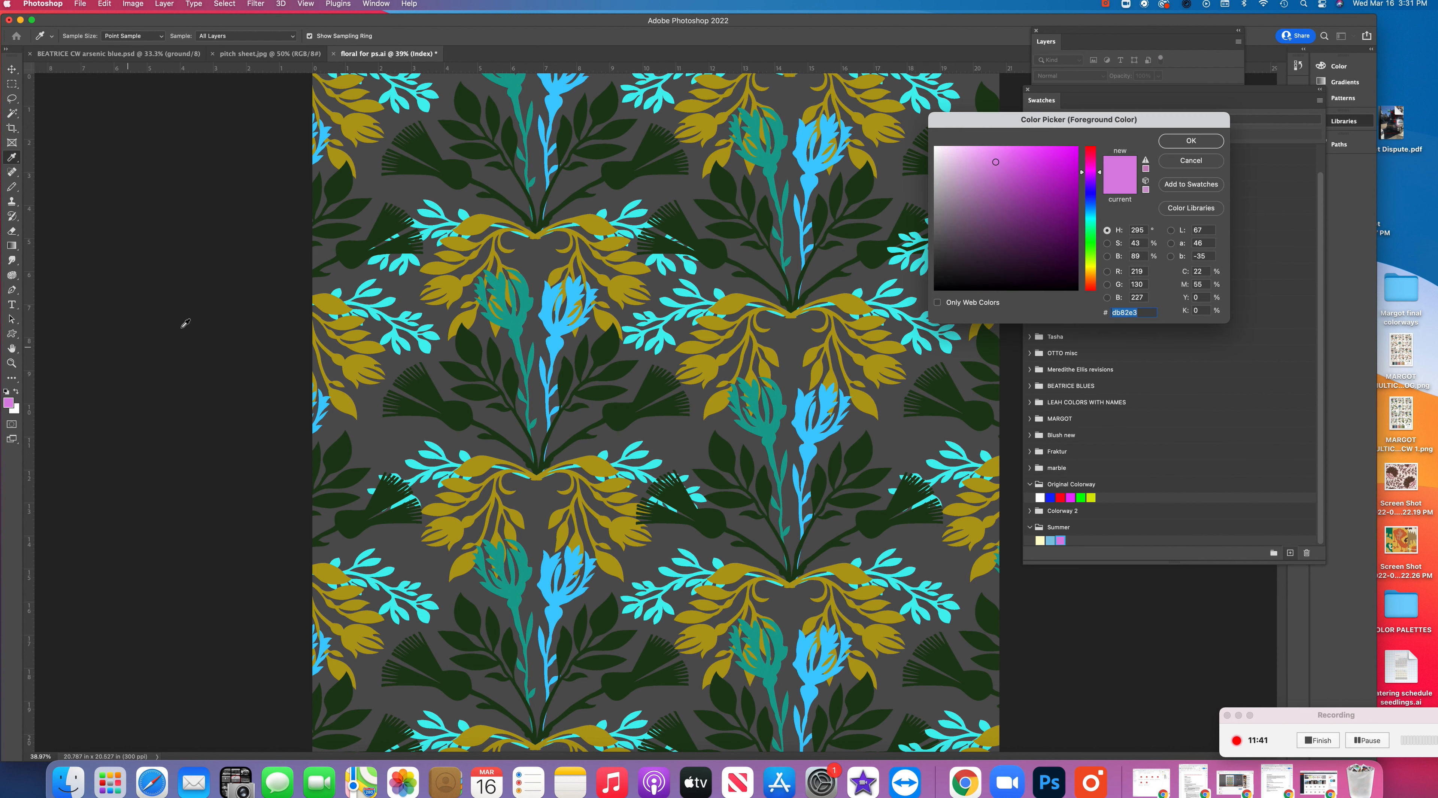
left_click_drag(1098, 179, 1093, 277)
left_click(1190, 141)
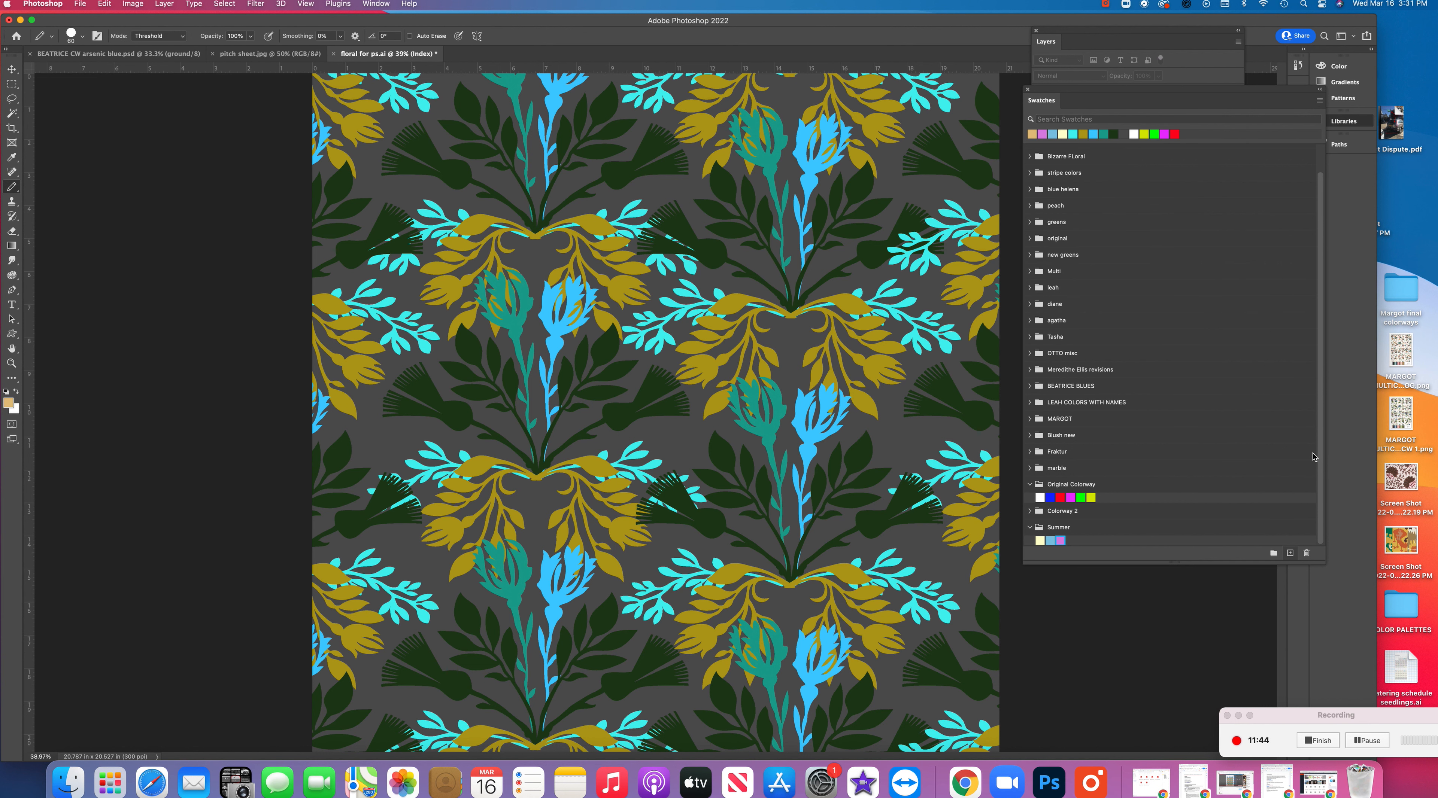
left_click(1289, 554)
left_click(822, 380)
Change the foreground color to mint green #82e3c4 and add it as a swatch in "Summer"
left_click(8, 403)
left_click(1093, 228)
left_click(1191, 141)
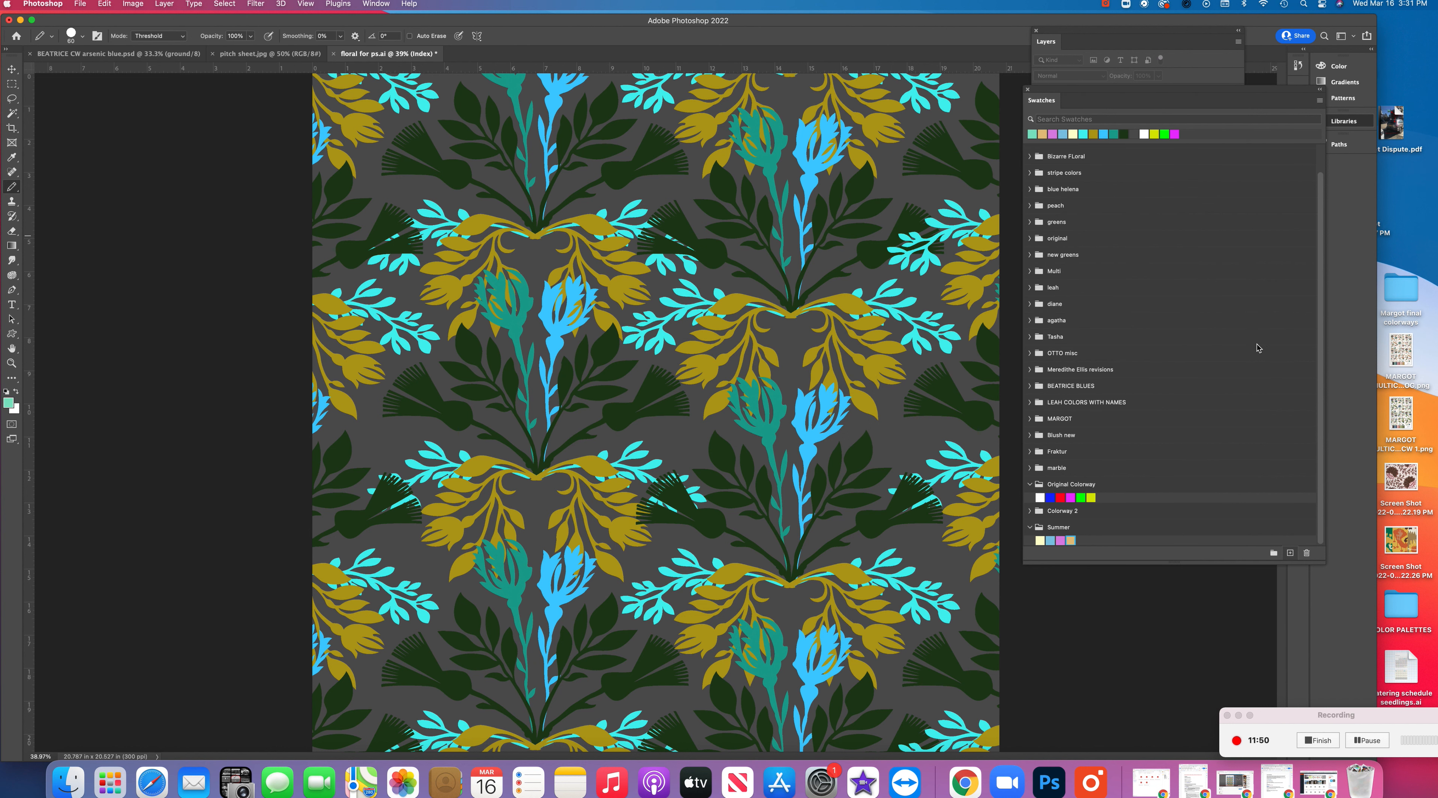
left_click(1289, 553)
left_click(828, 378)
Change the foreground color to soft yellow #f6ed85 and add it as a swatch in "Summer"
left_click(8, 403)
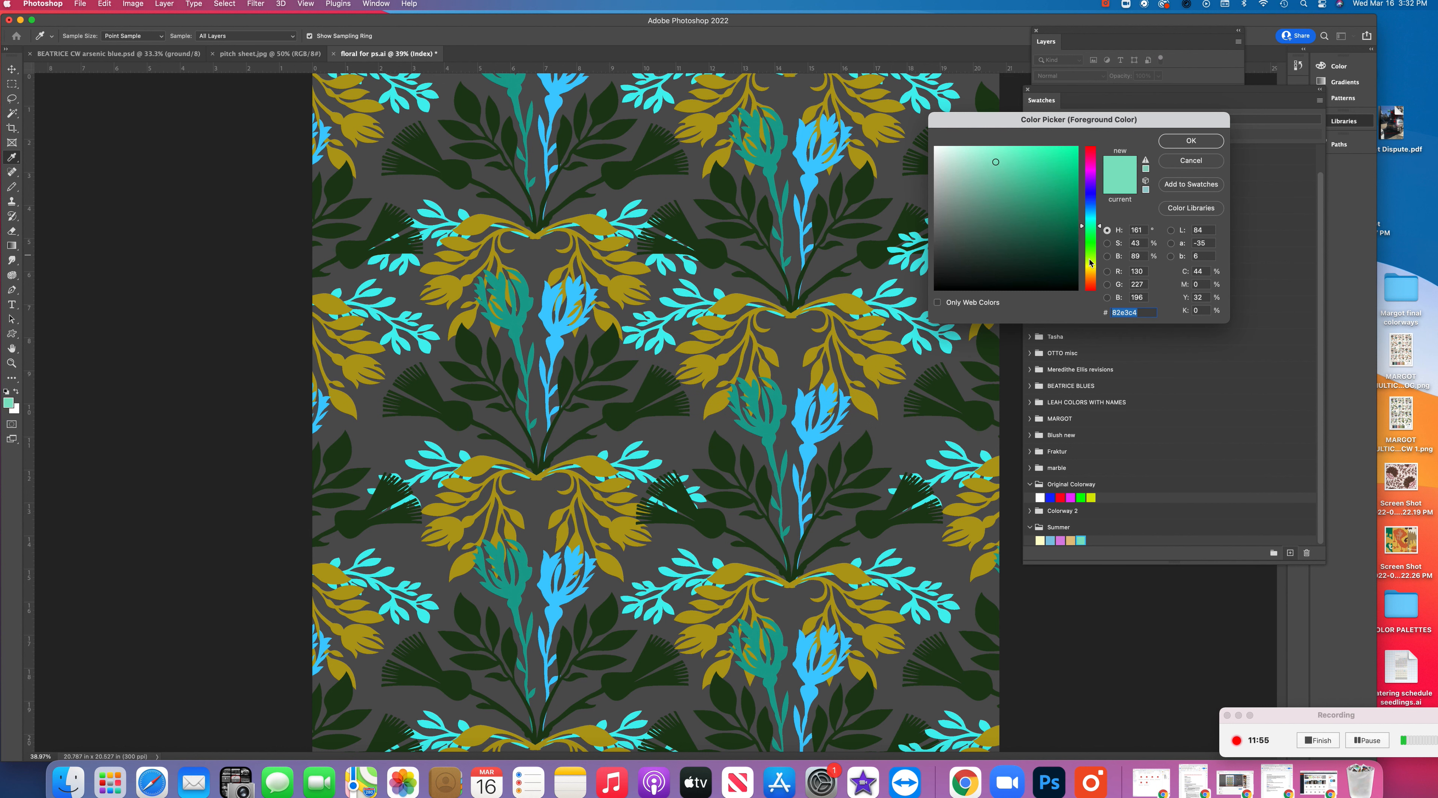
left_click(1090, 267)
left_click(1000, 151)
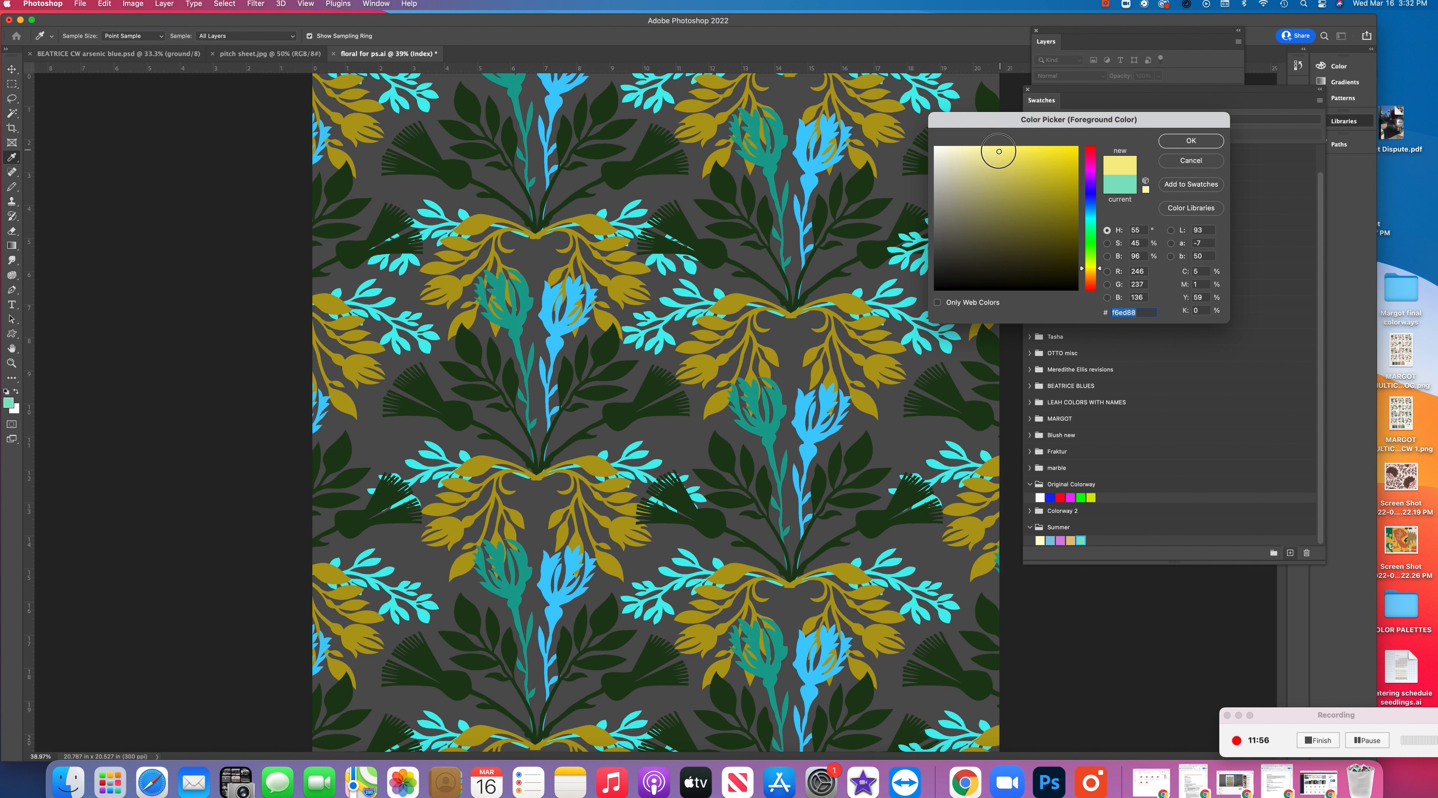
left_click(1190, 141)
left_click(1292, 553)
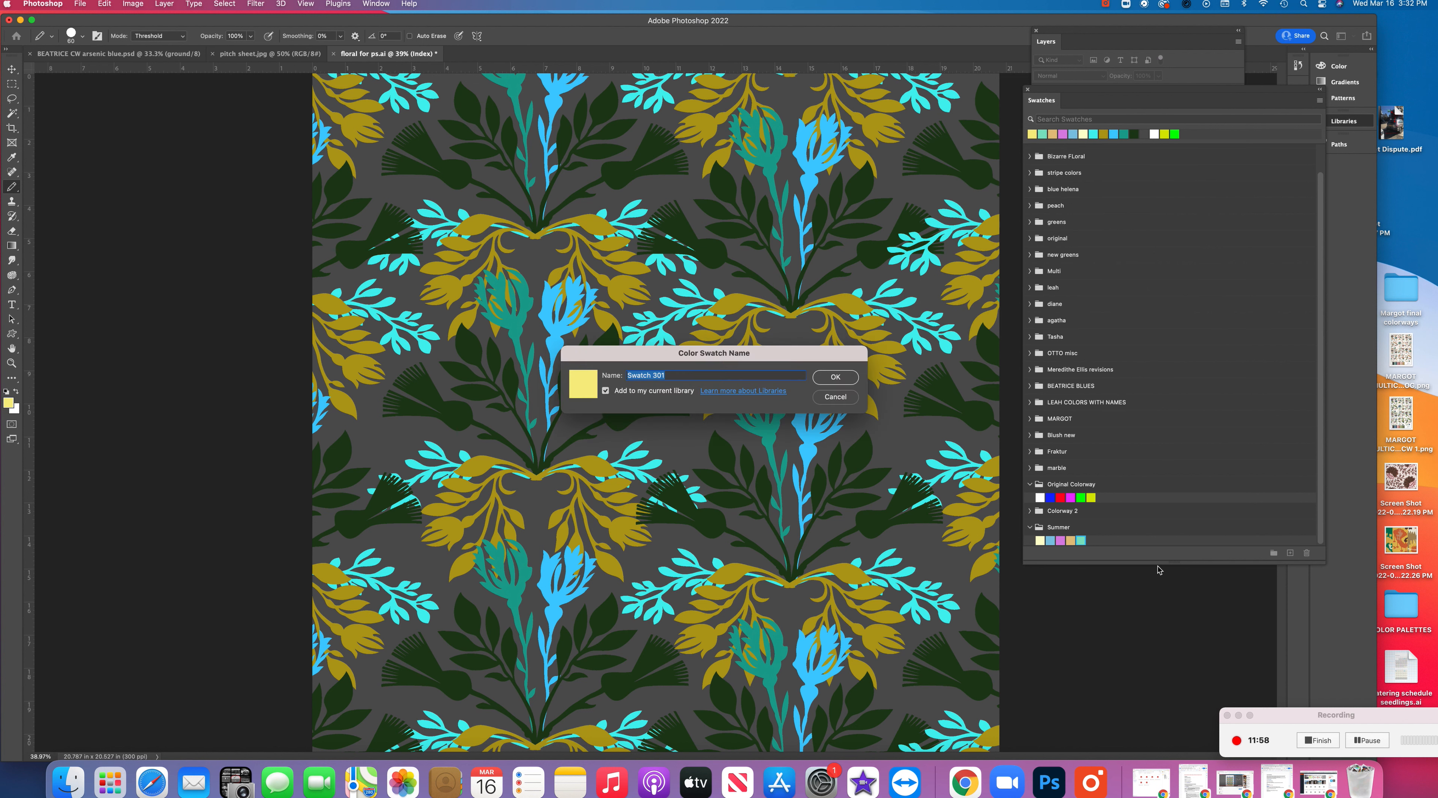
left_click(819, 385)
Export the swatches of the "Summer" group to the Desktop as "Summer CW.aco"
left_click(1115, 527)
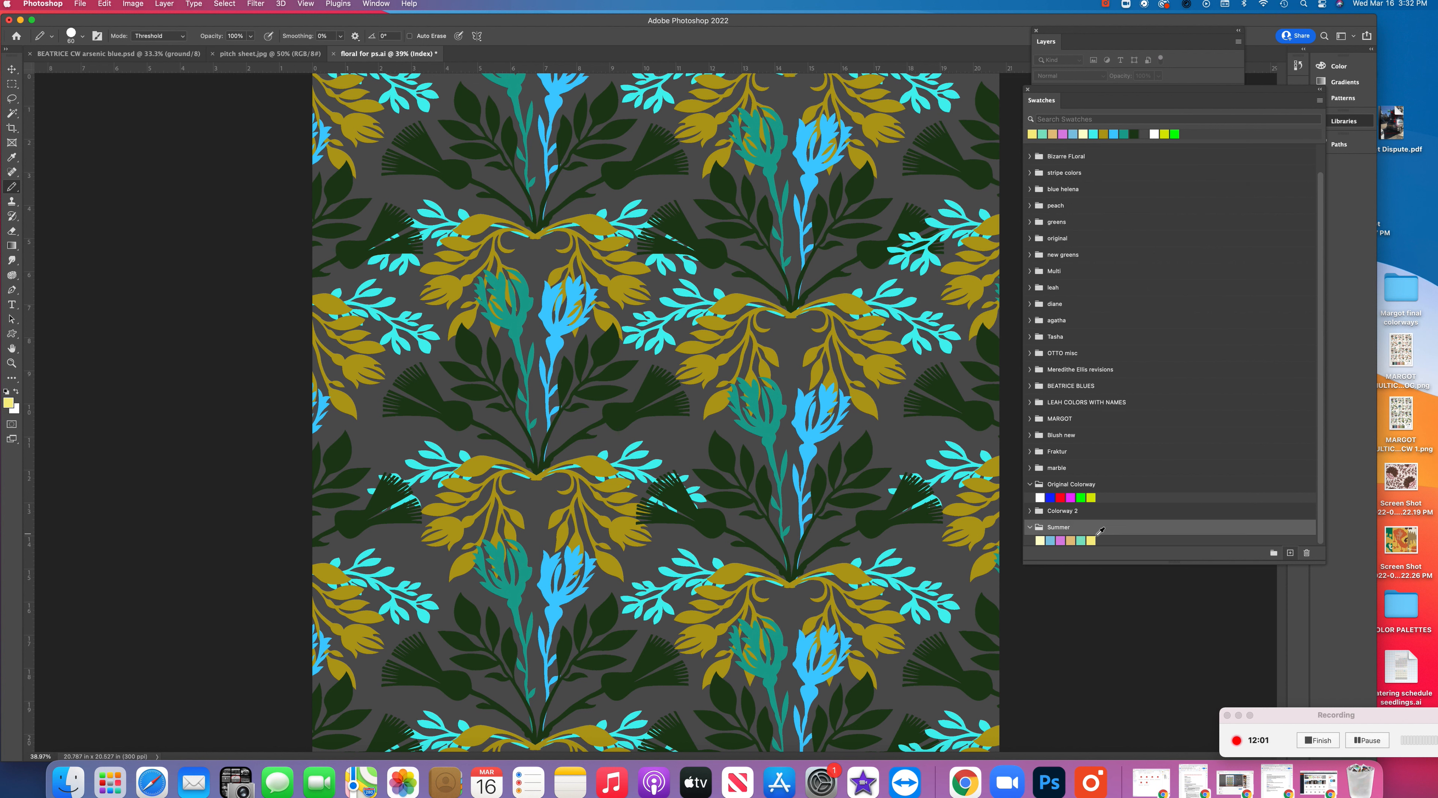
right_click(1112, 532)
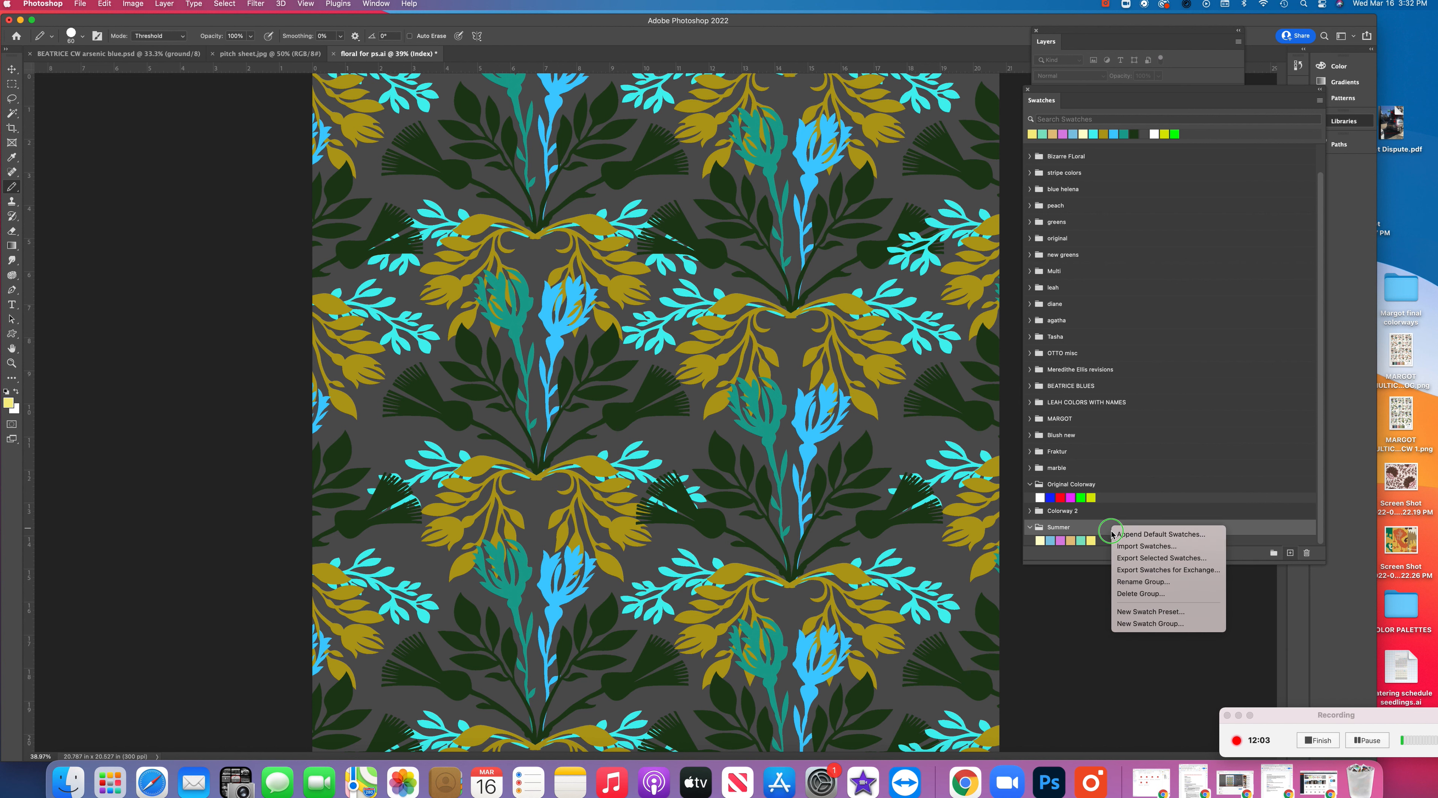
left_click(1162, 558)
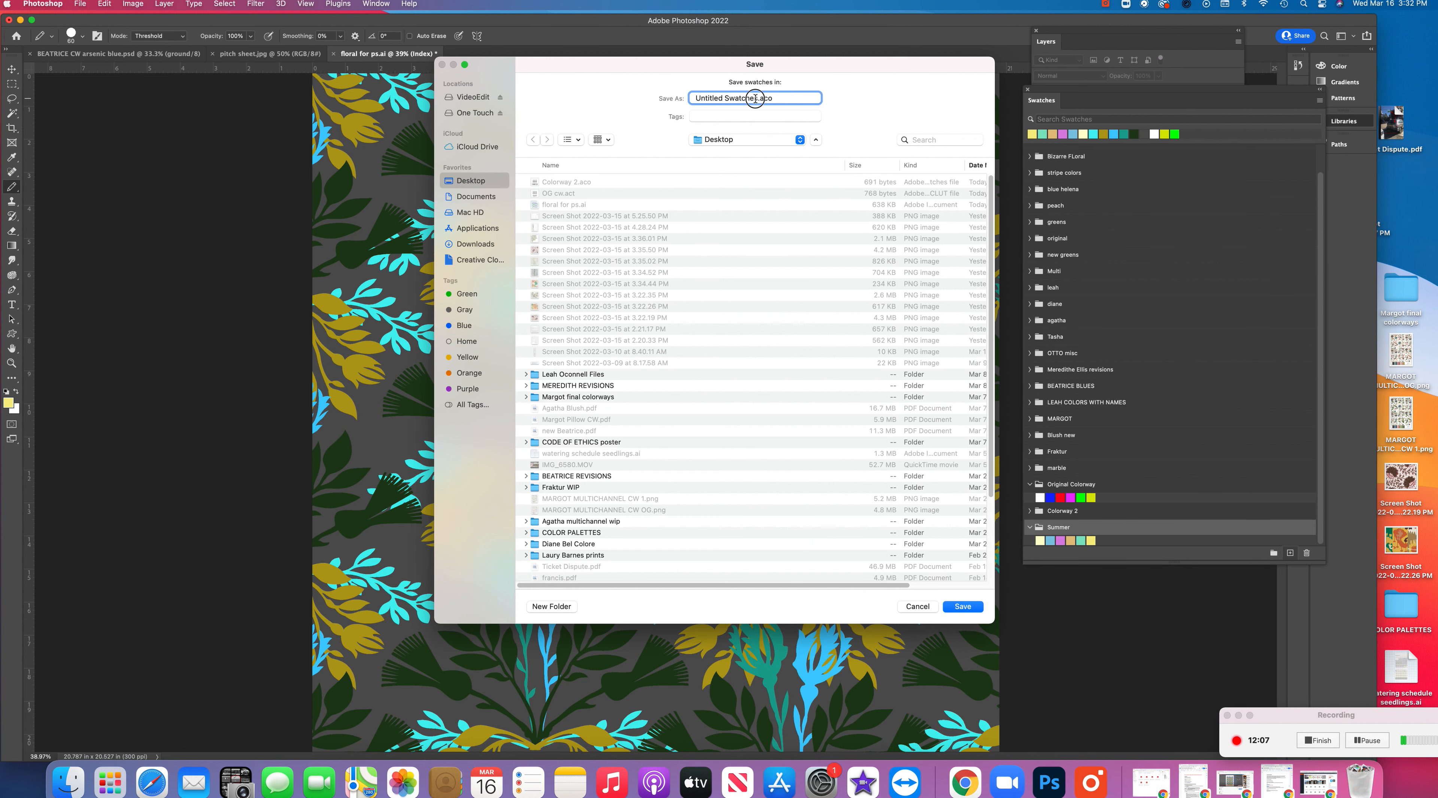
type("Summer CW")
left_click(979, 605)
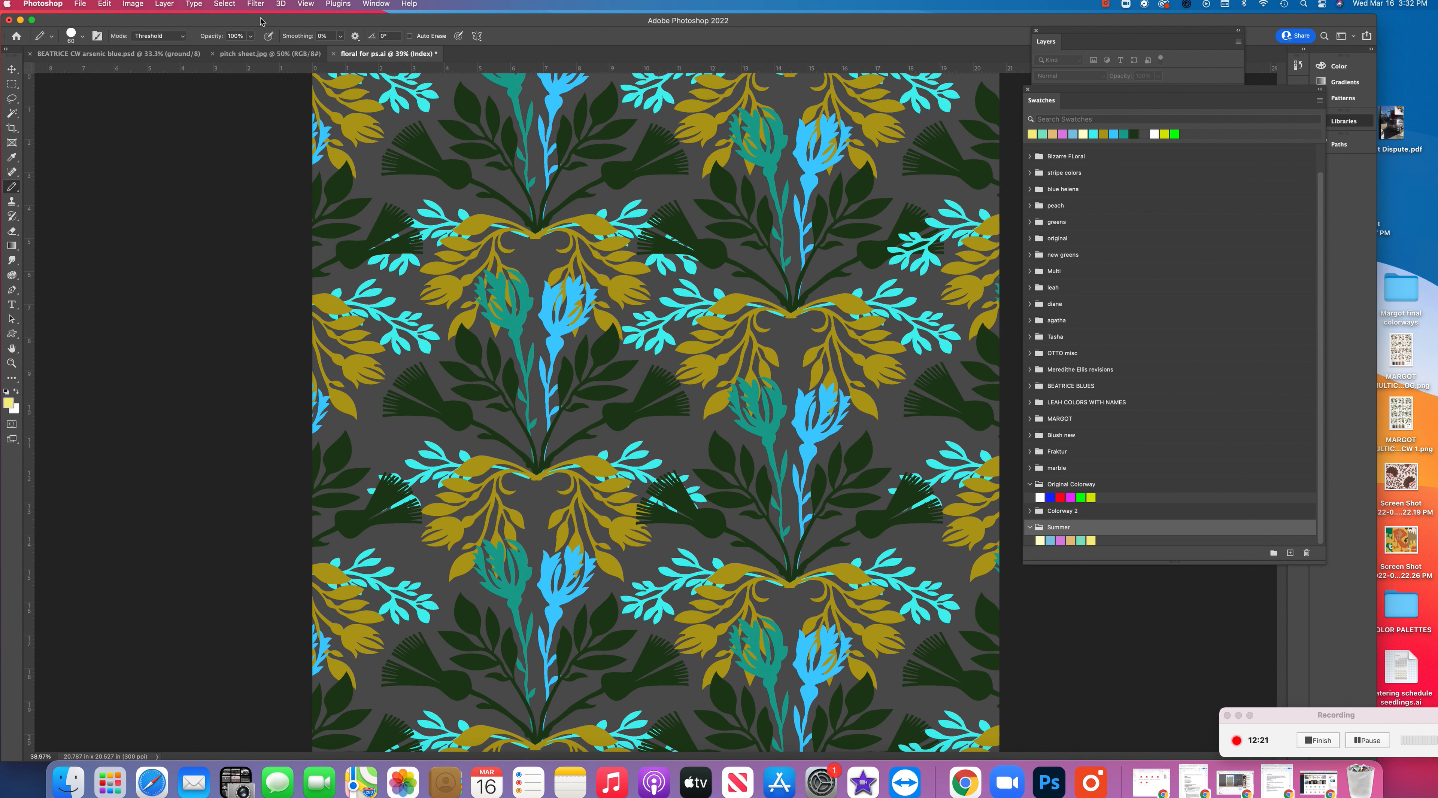
Load "Summer CW.aco" from the Desktop into the color table of the indexed floral pattern
left_click(134, 5)
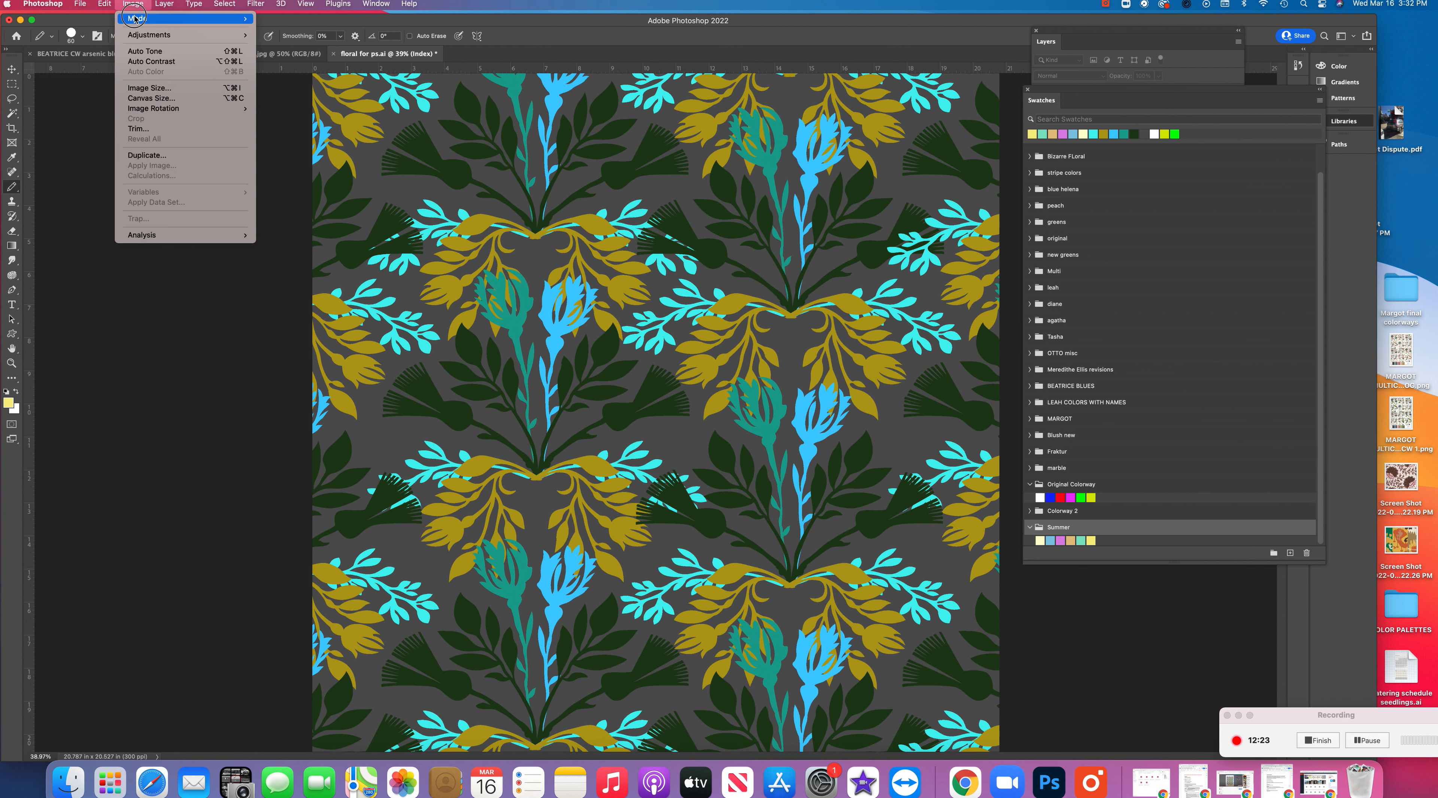
mouse_move(139, 19)
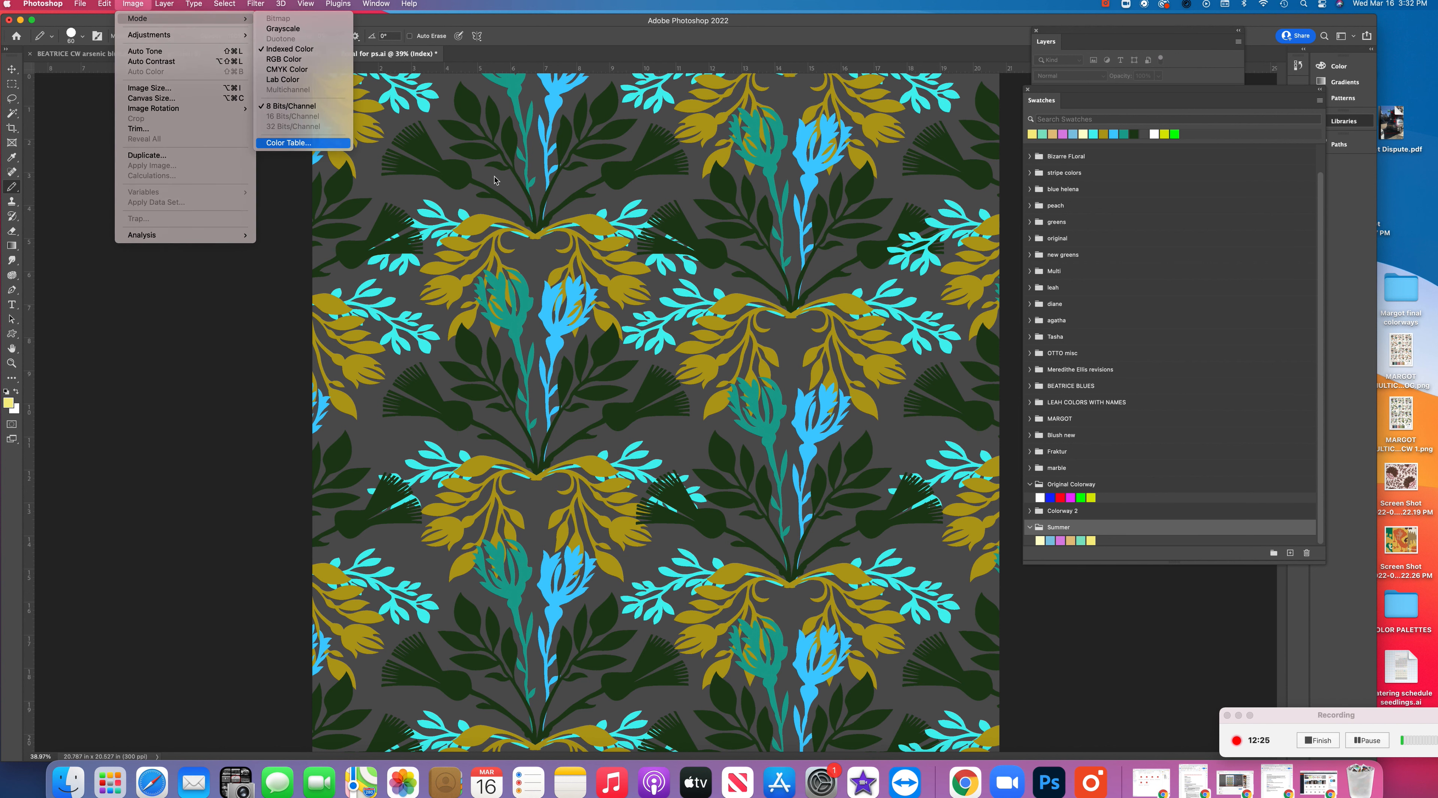
left_click(332, 142)
left_click(1212, 625)
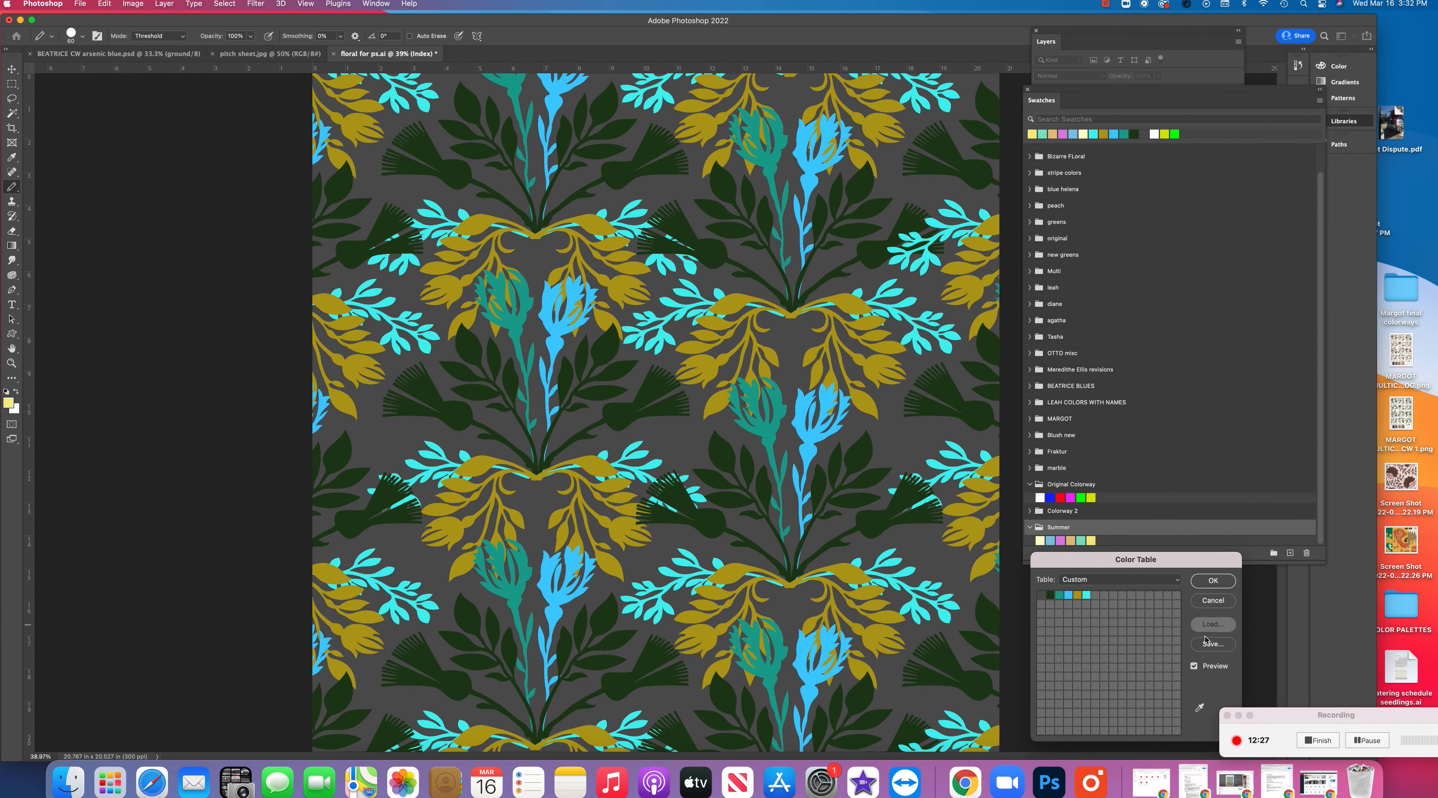
left_click(561, 202)
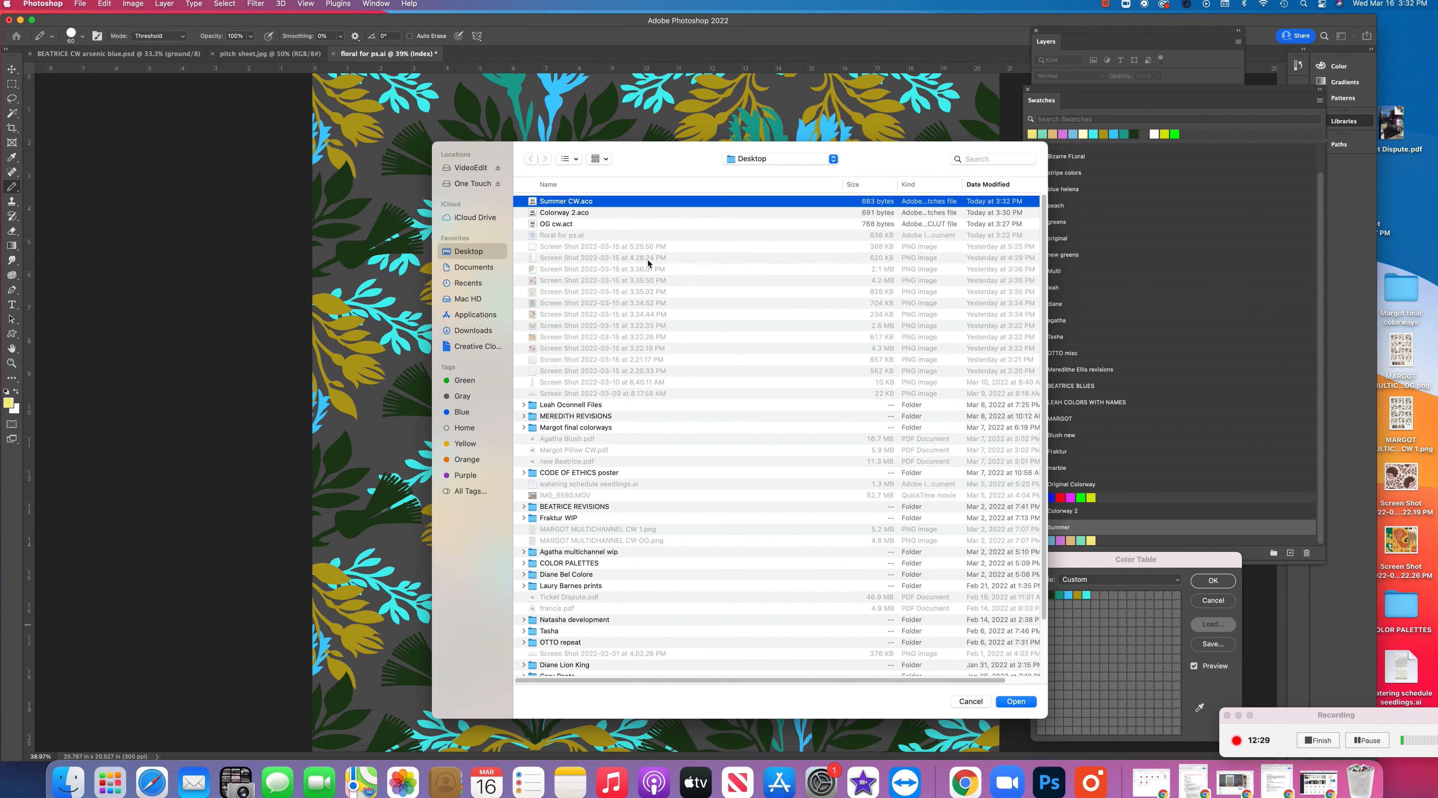
left_click(1016, 702)
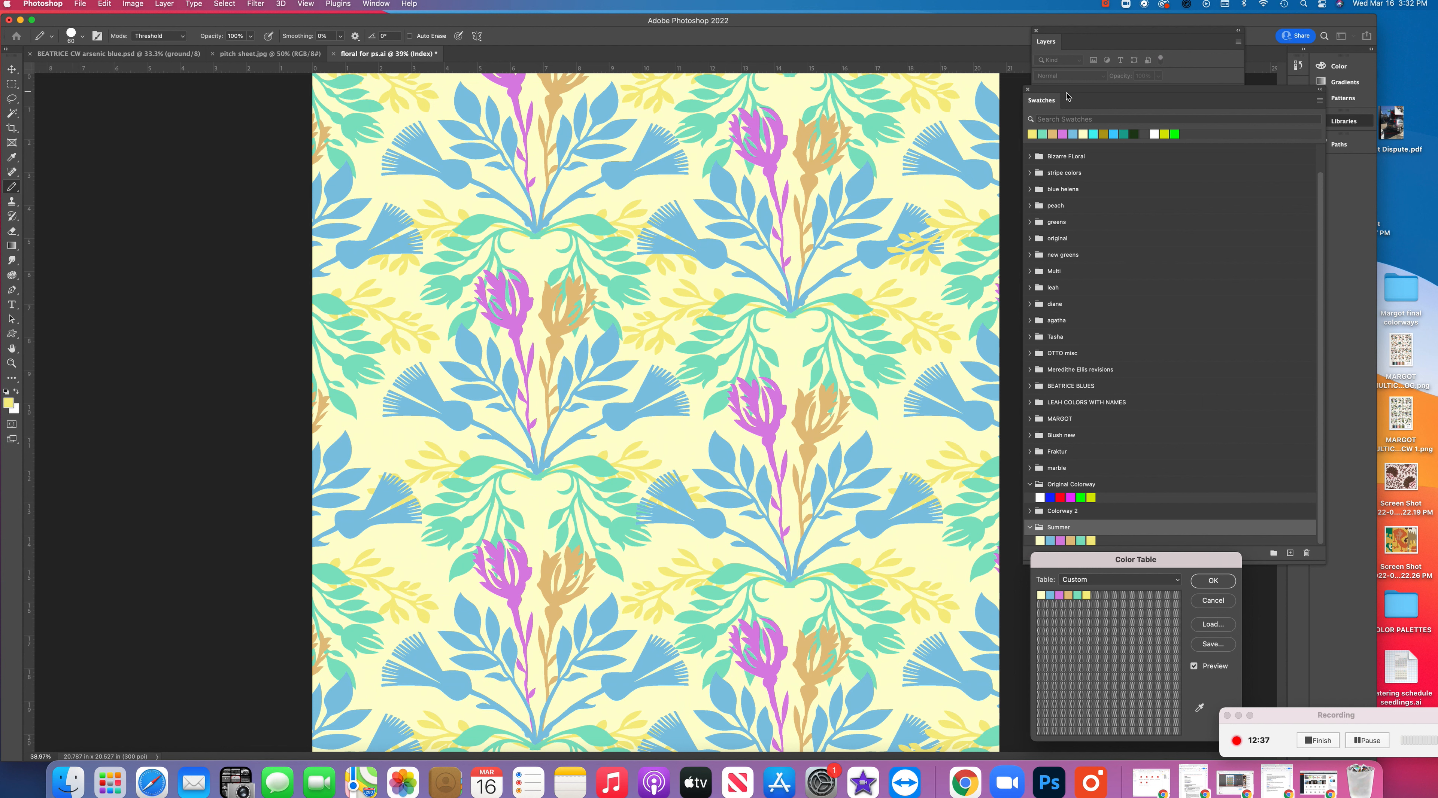
Move the floating Swatches clear of the Color Table and collapse the "Summer" group
left_click_drag(1088, 89, 1022, 15)
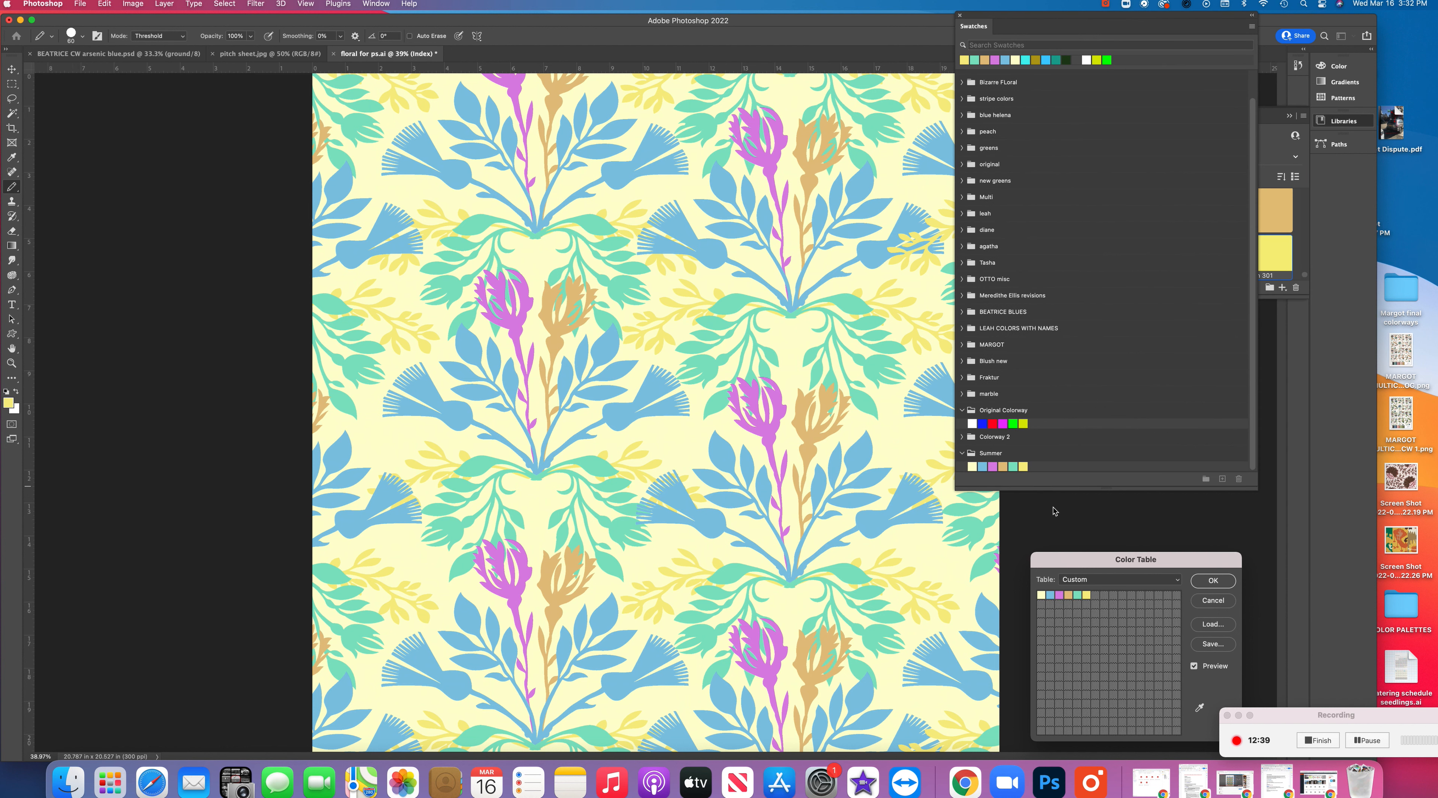
left_click(963, 453)
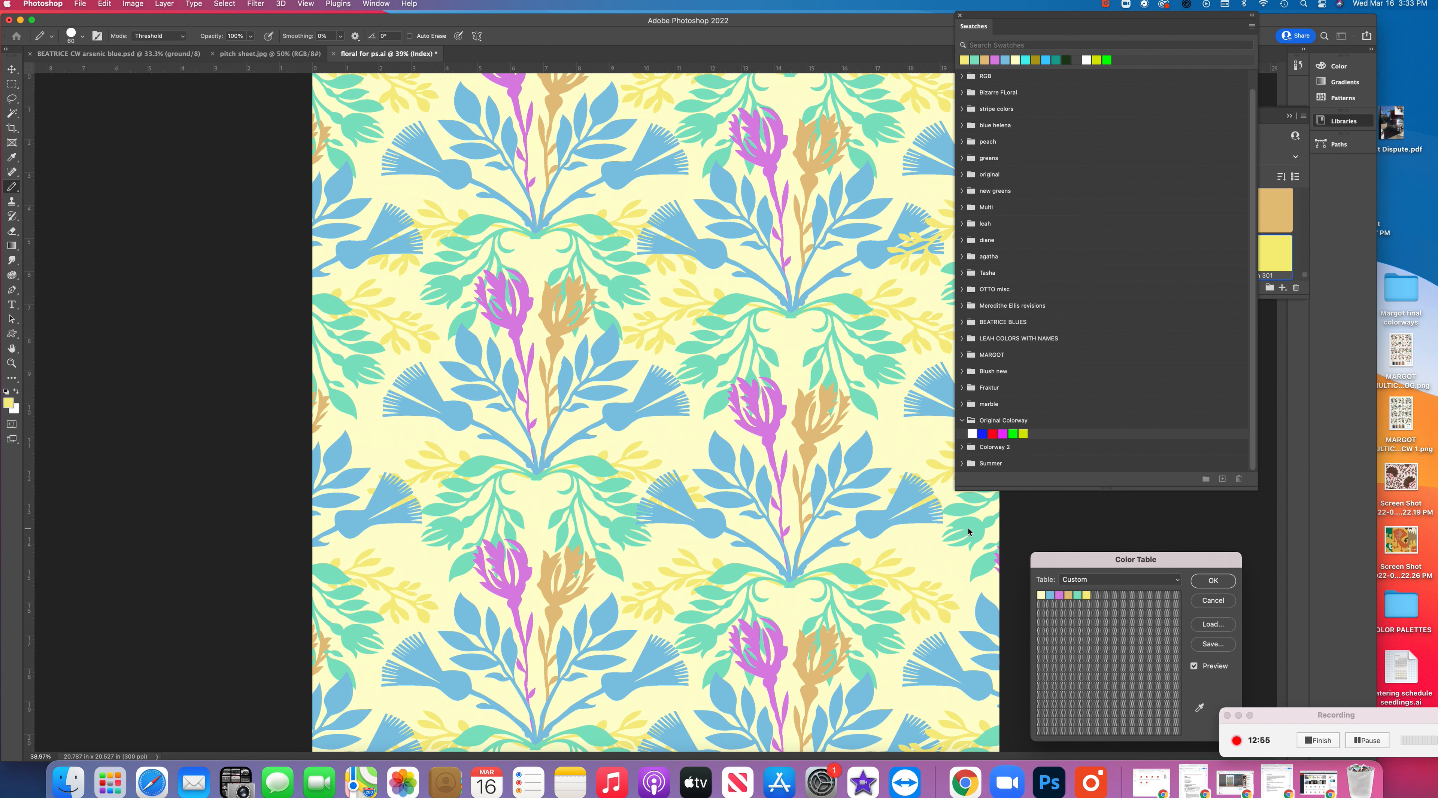
left_click_drag(1260, 723, 1087, 468)
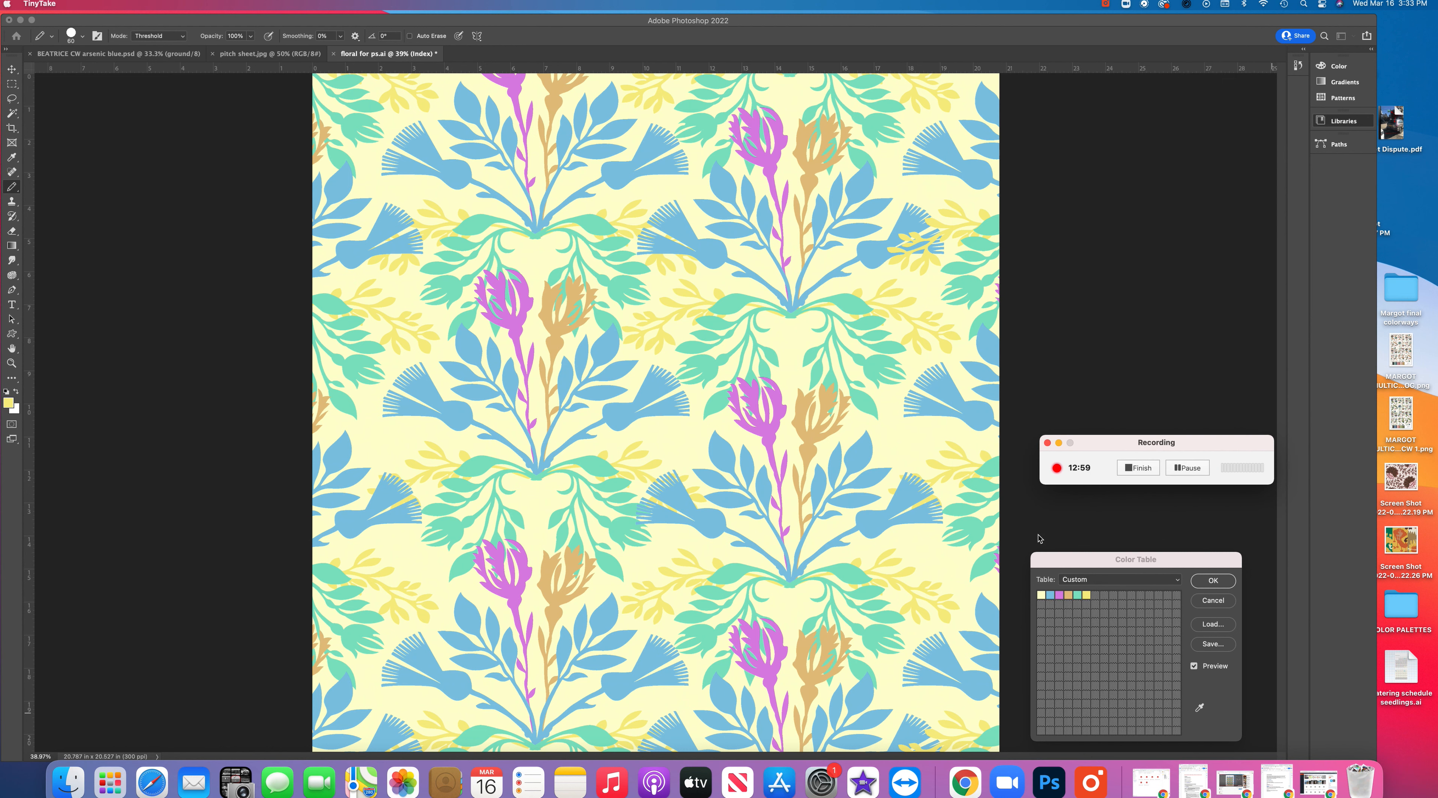